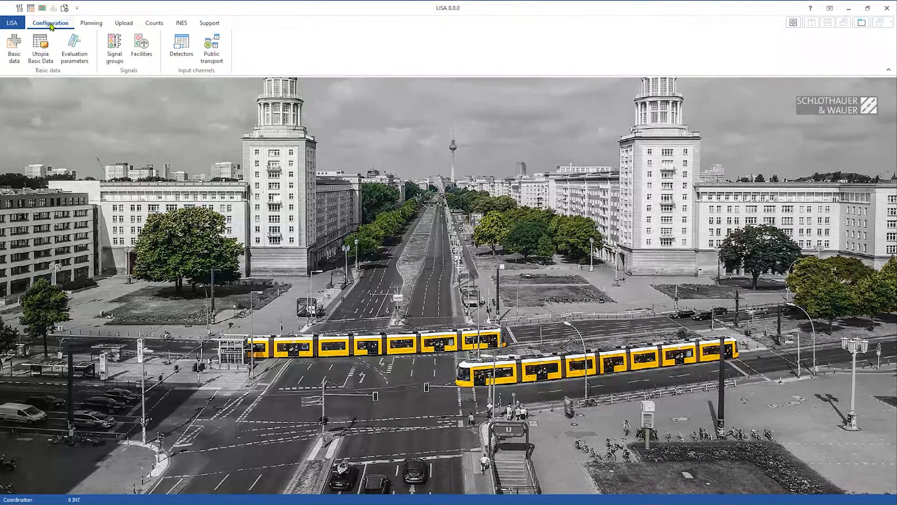
- Browse the project overview and the Planning, Upload and Counts functions, then return to Configuration
{"action": "left_click", "coordinate": [19, 28]}
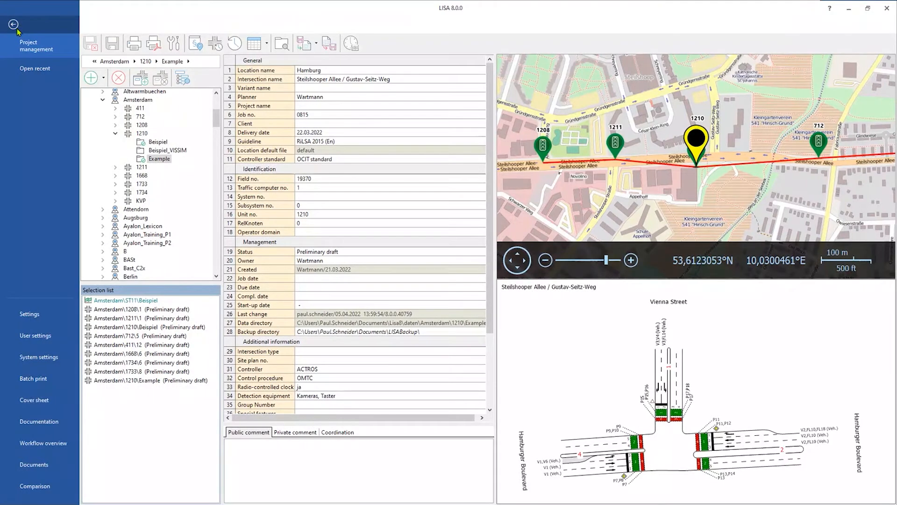
{"action": "left_click", "coordinate": [18, 31]}
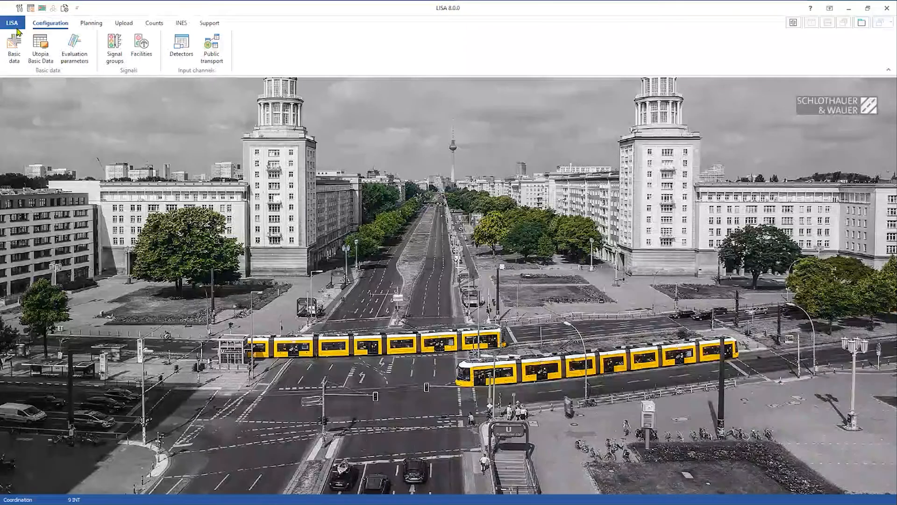
{"action": "left_click", "coordinate": [18, 30]}
{"action": "left_click", "coordinate": [24, 29]}
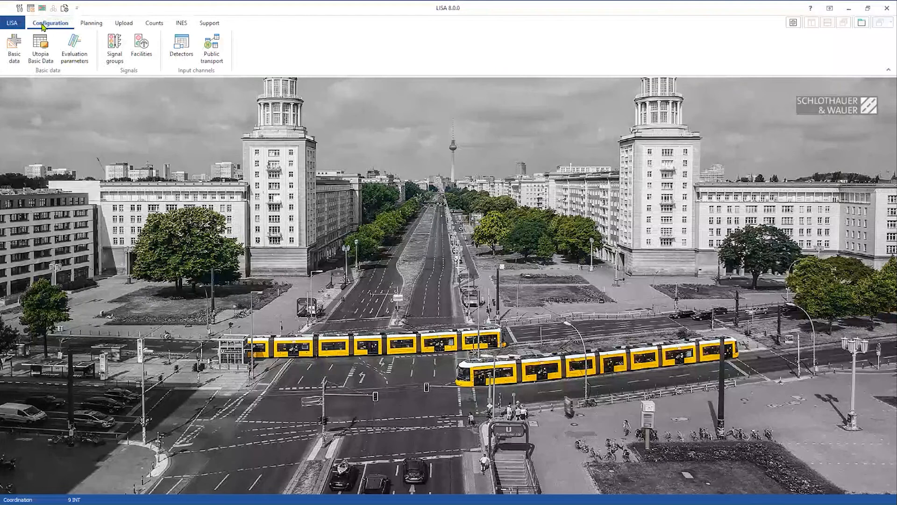
{"action": "left_click", "coordinate": [97, 25]}
{"action": "left_click", "coordinate": [124, 23]}
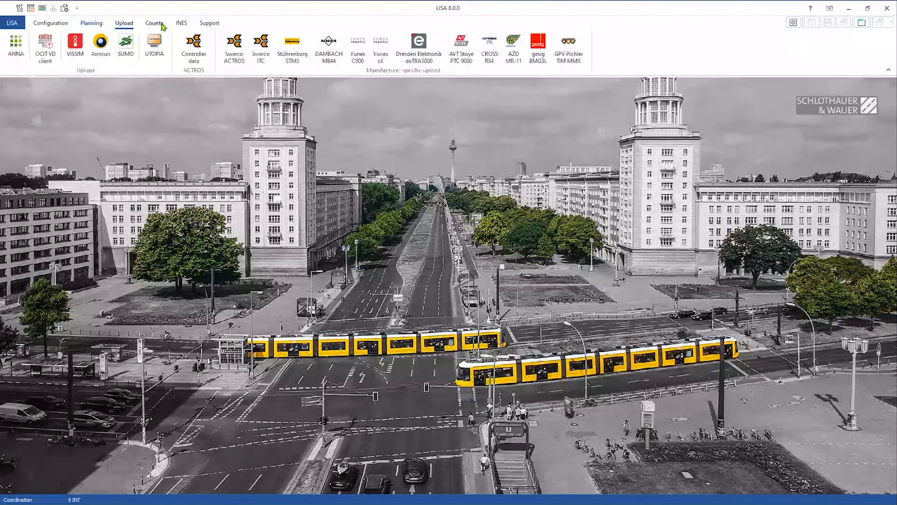
{"action": "left_click", "coordinate": [158, 24]}
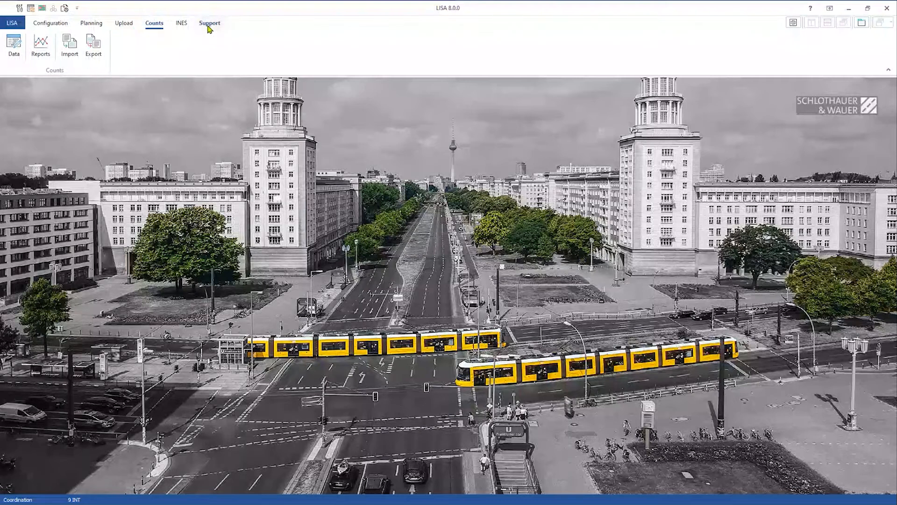
{"action": "left_click", "coordinate": [50, 25]}
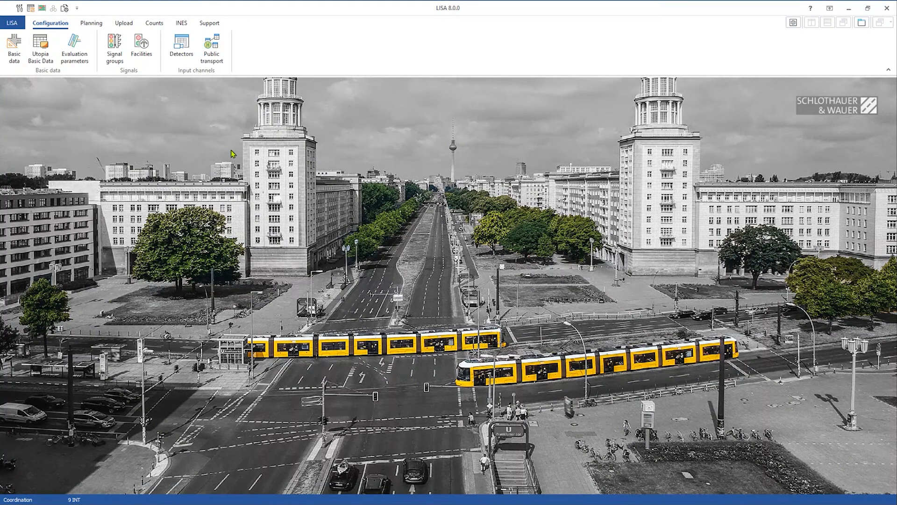
- Load Basic data for 1210 Example and zoom in on detectors D3.10 and D3.11
{"action": "left_click", "coordinate": [13, 64]}
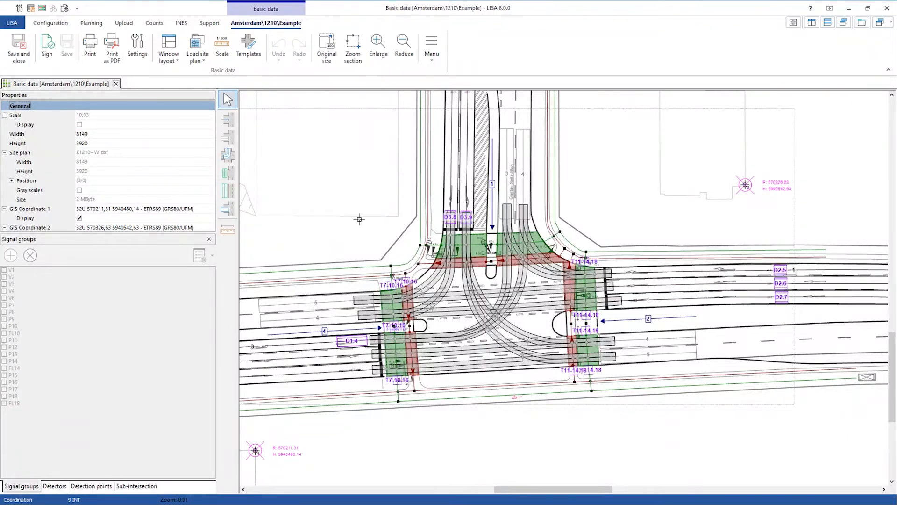
{"action": "scroll", "coordinate": [598, 183], "scroll_direction": "up", "scroll_amount": 2}
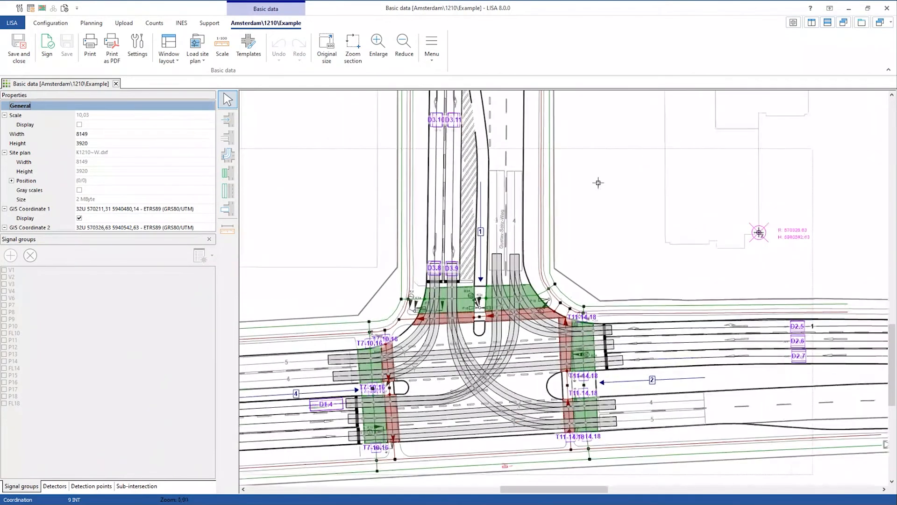
{"action": "scroll", "coordinate": [600, 194], "scroll_direction": "up", "scroll_amount": 2}
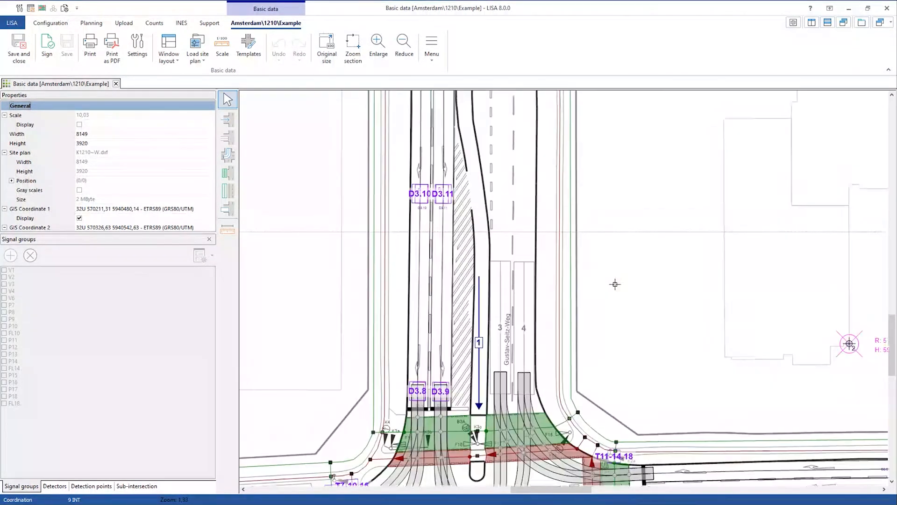
{"action": "scroll", "coordinate": [615, 284], "scroll_direction": "up", "scroll_amount": 2}
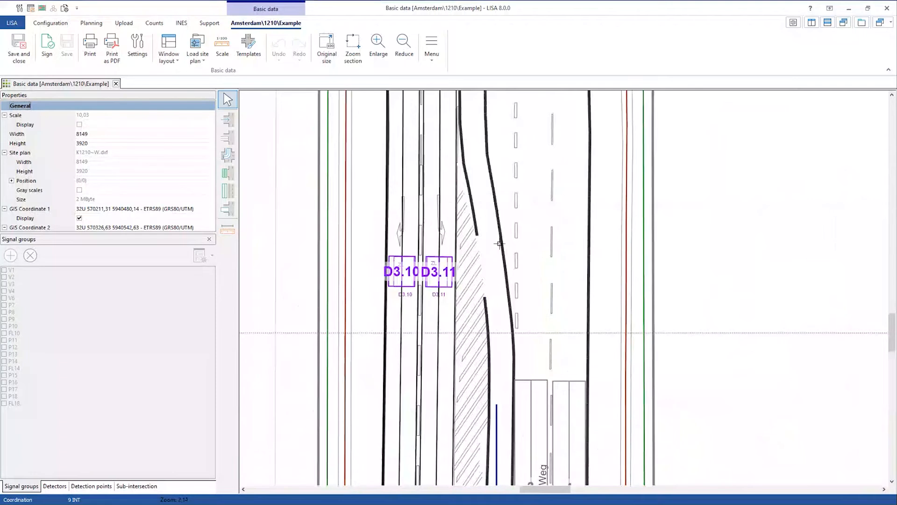
- Reposition detector D3.11 beside D3.10, 32,74 from the stop line
{"action": "left_click", "coordinate": [404, 267]}
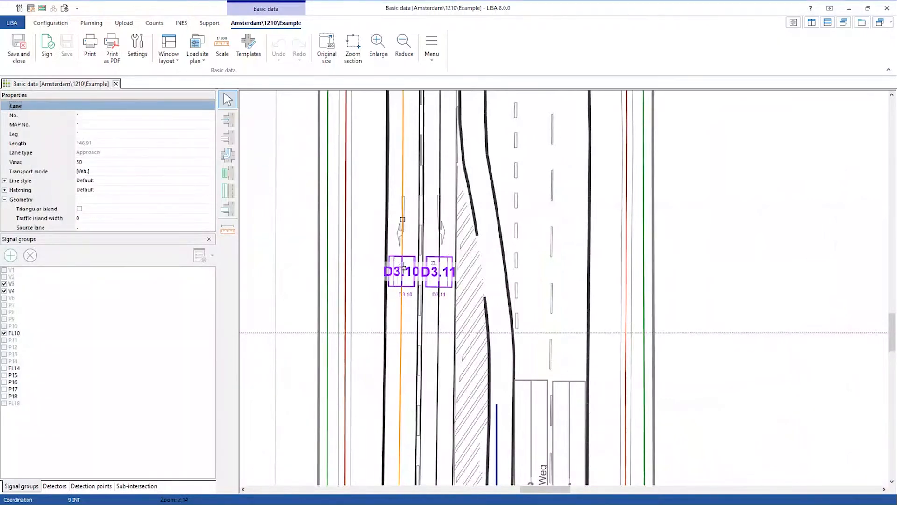
{"action": "left_click", "coordinate": [404, 271]}
{"action": "left_click", "coordinate": [440, 283]}
{"action": "left_click_drag", "start_coordinate": [439, 284], "coordinate": [439, 257]}
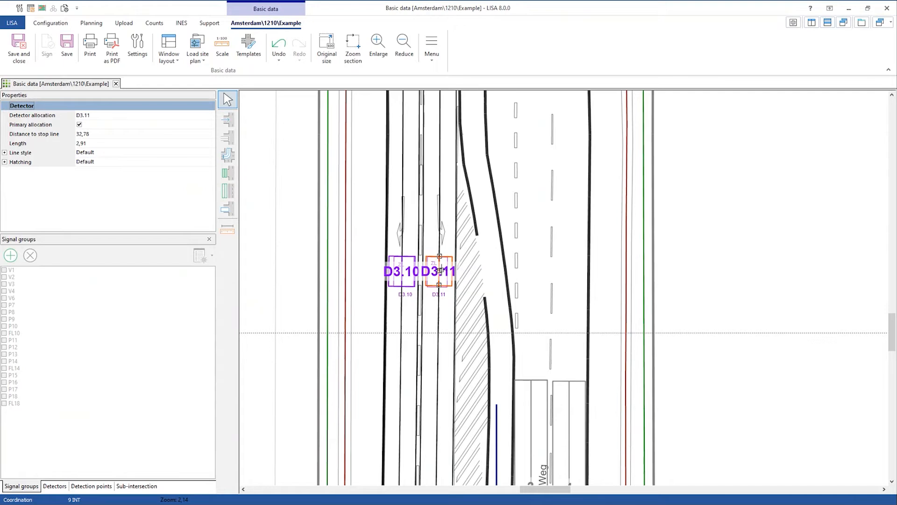
{"action": "left_click_drag", "start_coordinate": [441, 270], "coordinate": [441, 325]}
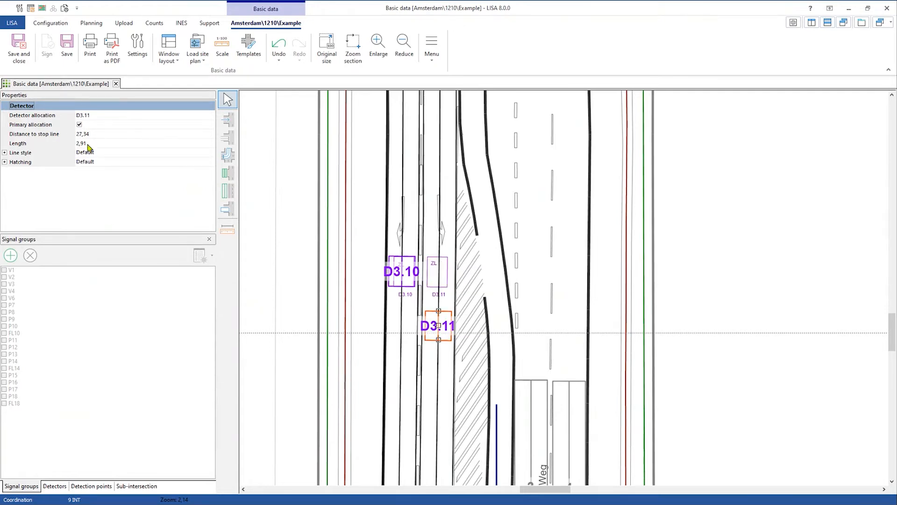
{"action": "left_click_drag", "start_coordinate": [438, 325], "coordinate": [441, 261]}
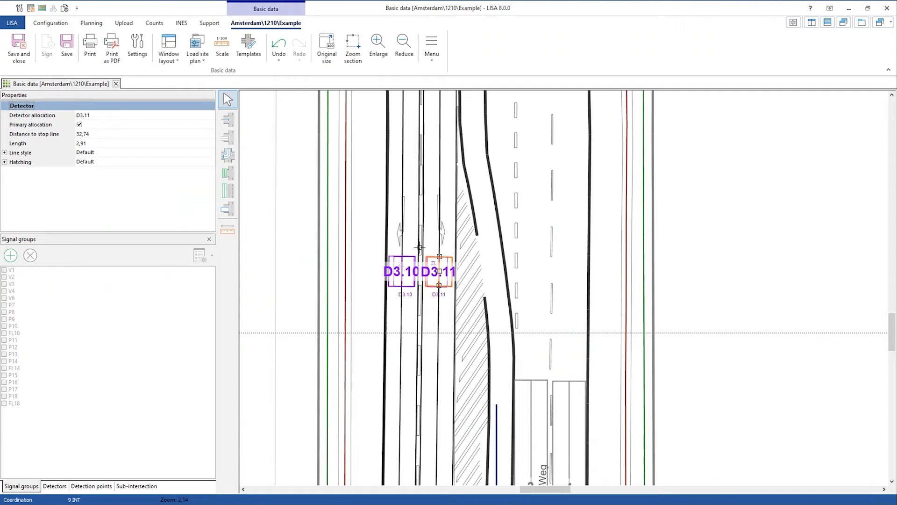
- Hide the grey lane paths on the site plan
{"action": "left_click_drag", "start_coordinate": [745, 444], "coordinate": [734, 132]}
{"action": "left_click_drag", "start_coordinate": [756, 293], "coordinate": [606, 97]}
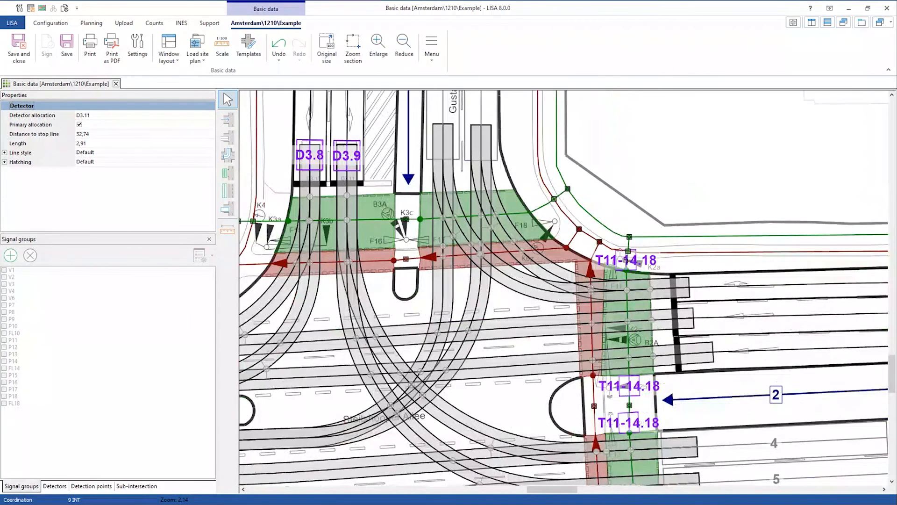
{"action": "right_click", "coordinate": [682, 185]}
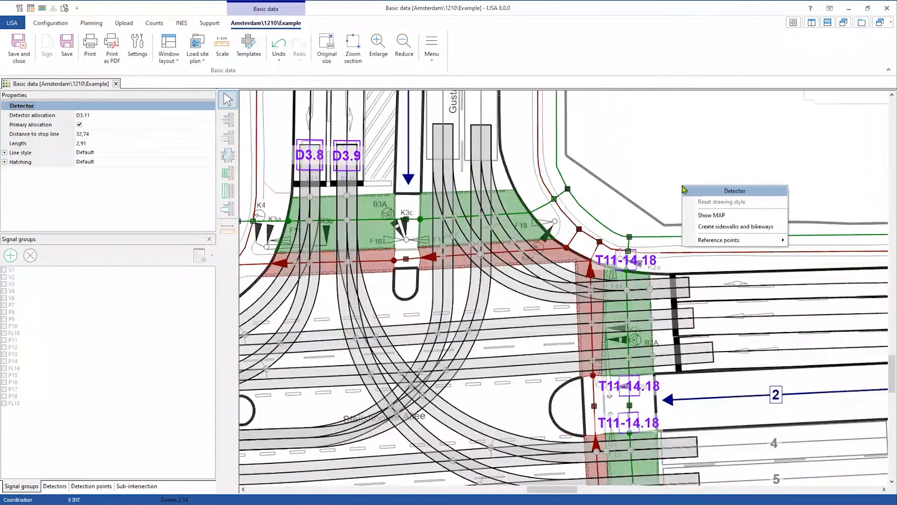
{"action": "left_click", "coordinate": [655, 158]}
{"action": "right_click", "coordinate": [656, 158]}
{"action": "left_click", "coordinate": [705, 211]}
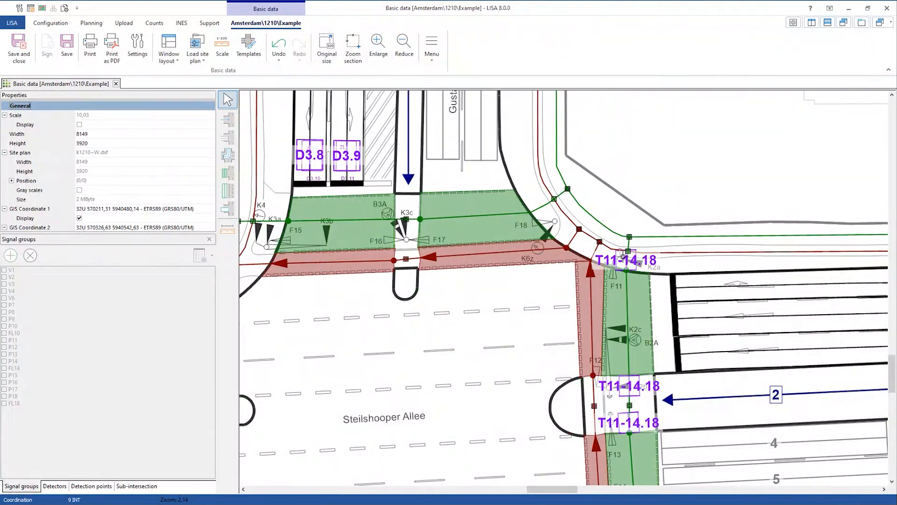
{"action": "left_click_drag", "start_coordinate": [626, 138], "coordinate": [674, 240]}
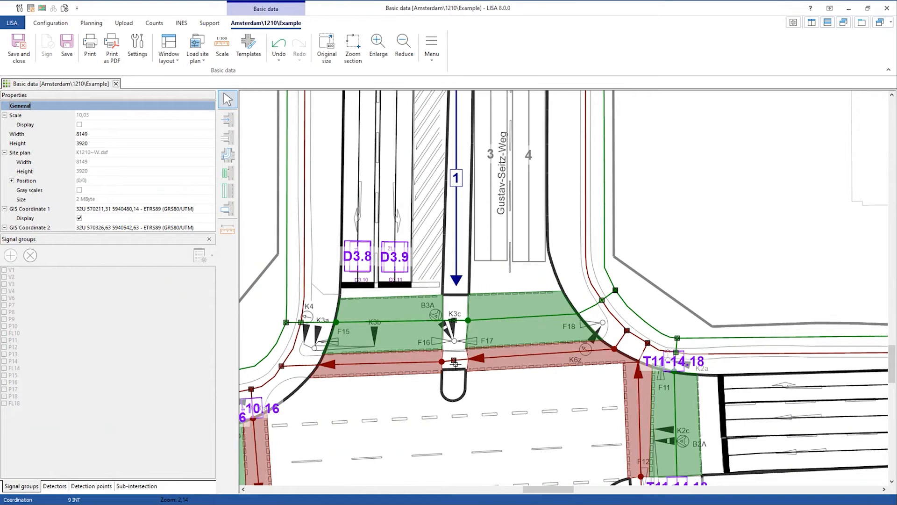
{"action": "scroll", "coordinate": [454, 362], "scroll_direction": "down", "scroll_amount": 3}
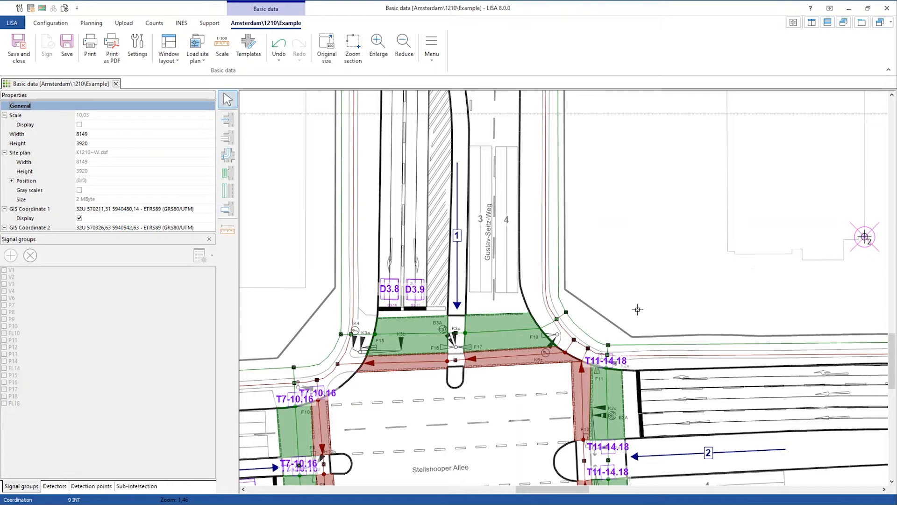
{"action": "left_click_drag", "start_coordinate": [644, 305], "coordinate": [643, 232]}
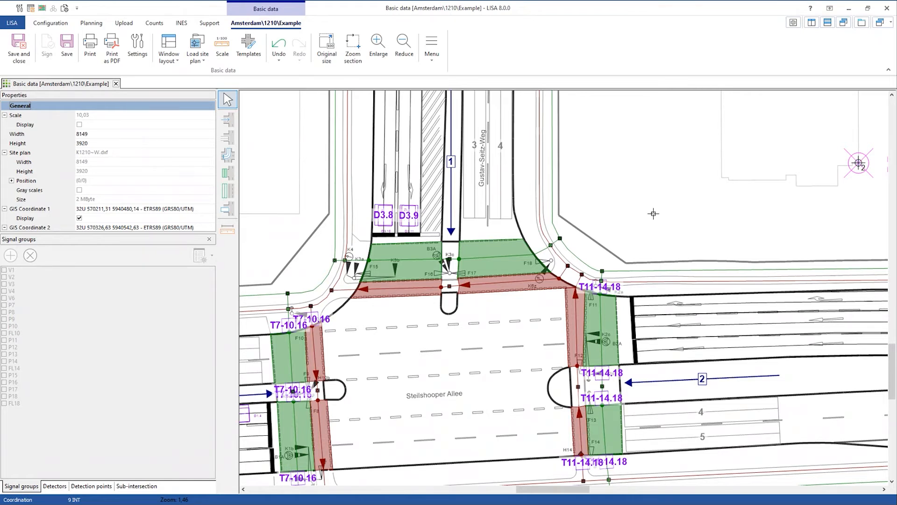
{"action": "left_click_drag", "start_coordinate": [655, 211], "coordinate": [565, 232]}
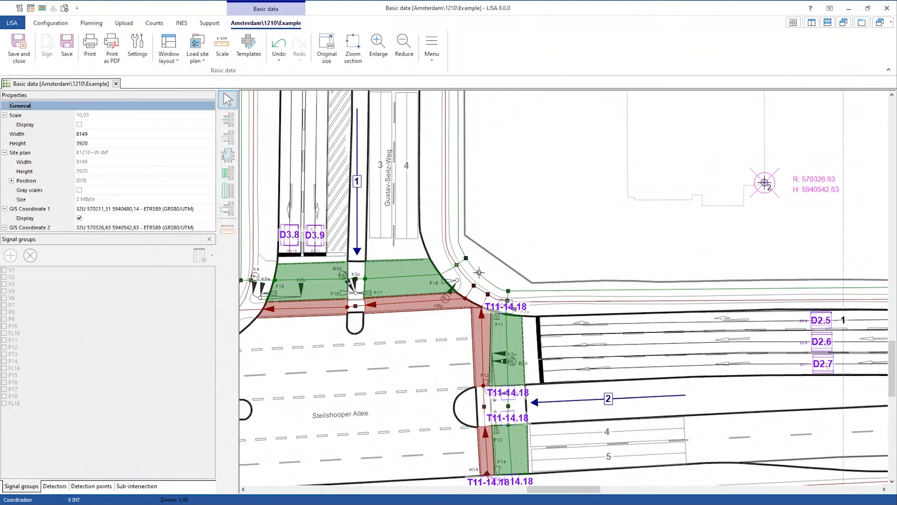
- Draw a diagonal Leg 1 pedestrian sidewalk north-east of the intersection, length 10,7 and width 3
{"action": "left_click", "coordinate": [230, 196]}
{"action": "left_click", "coordinate": [500, 223]}
{"action": "left_click", "coordinate": [583, 223]}
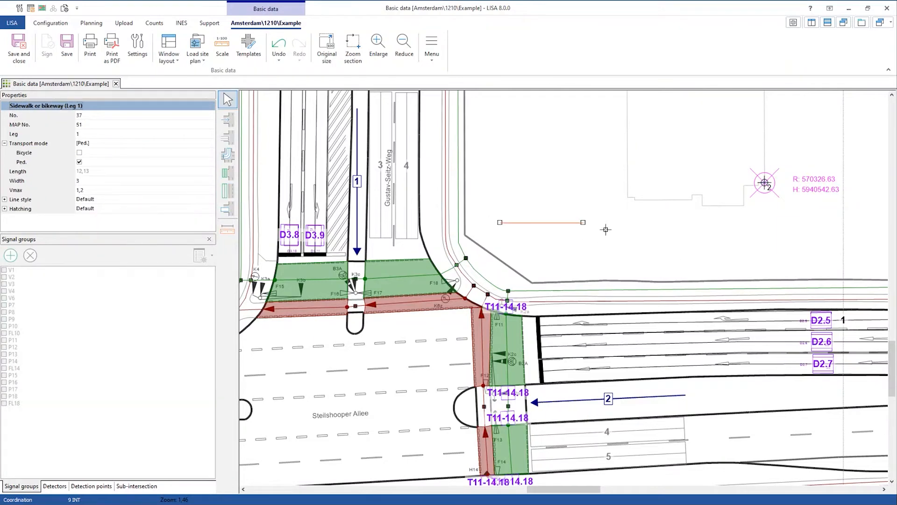
{"action": "scroll", "coordinate": [549, 212], "scroll_direction": "up", "scroll_amount": 3}
{"action": "left_click_drag", "start_coordinate": [465, 223], "coordinate": [469, 241]}
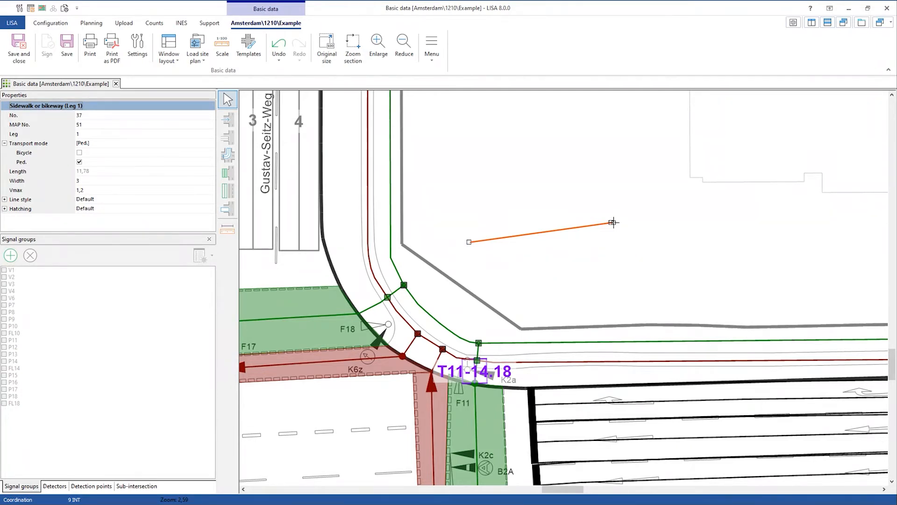
{"action": "left_click_drag", "start_coordinate": [612, 222], "coordinate": [611, 194]}
{"action": "left_click_drag", "start_coordinate": [469, 243], "coordinate": [503, 269]}
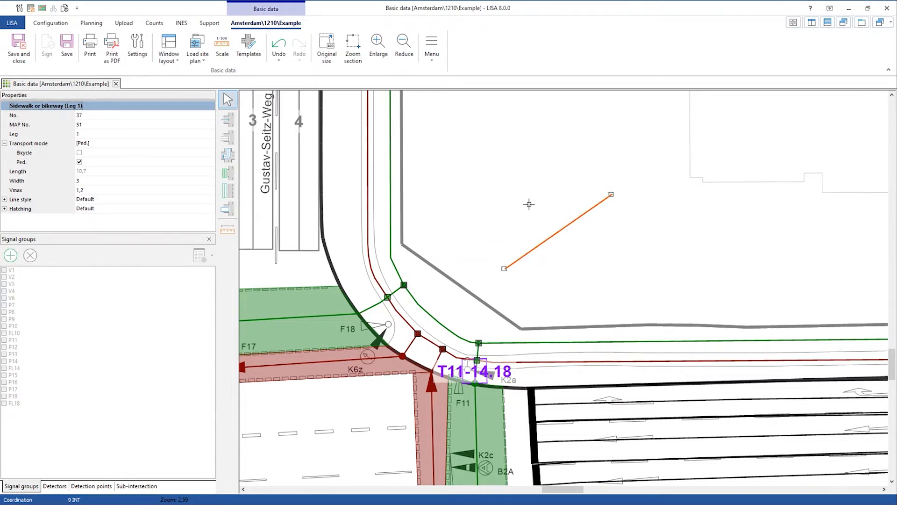
{"action": "left_click_drag", "start_coordinate": [554, 234], "coordinate": [549, 232]}
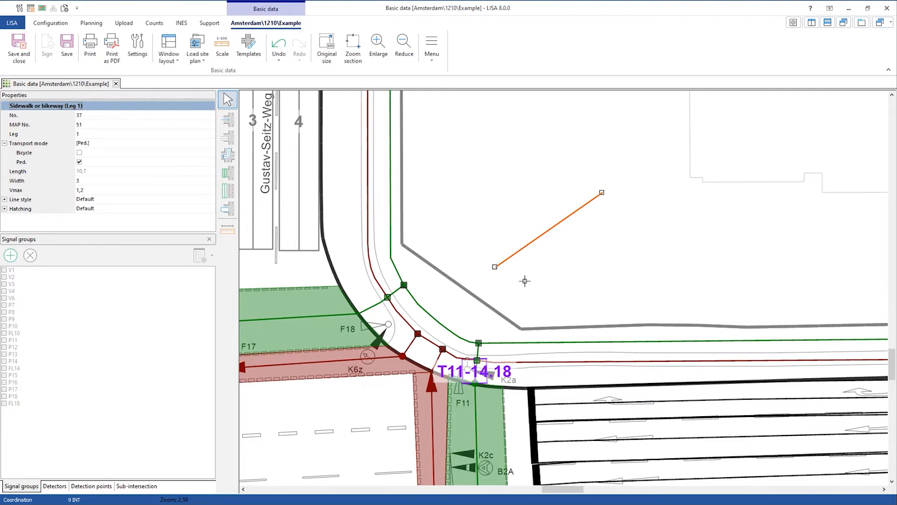
{"action": "left_click_drag", "start_coordinate": [542, 306], "coordinate": [571, 256]}
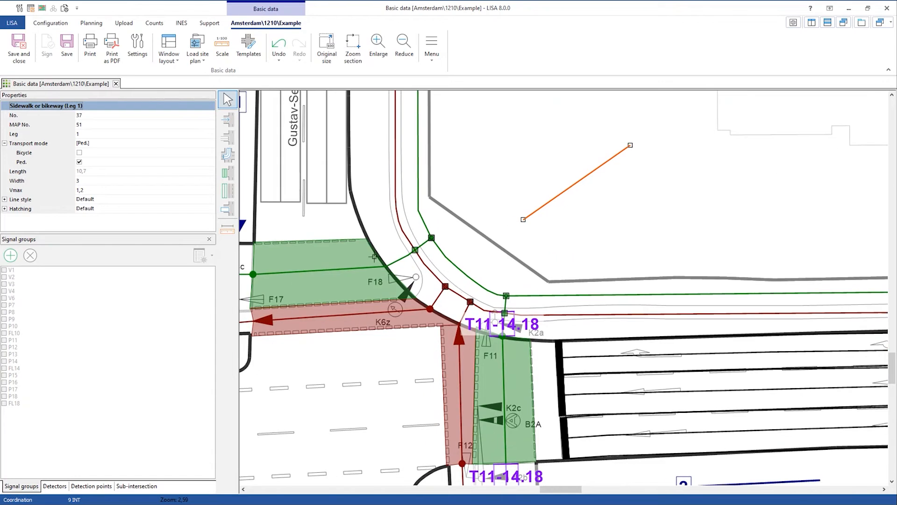
- Place a new pedestrian crossing north-east of the intersection
{"action": "left_click", "coordinate": [544, 203]}
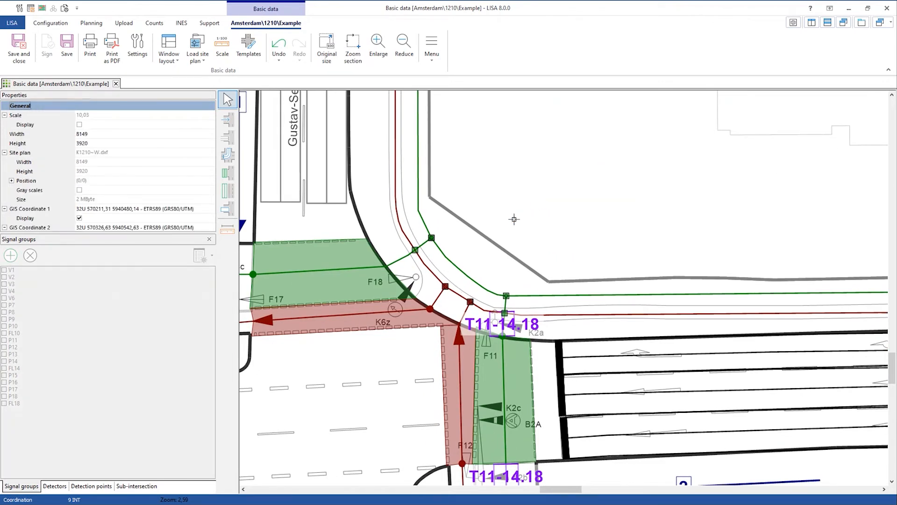
{"action": "left_click", "coordinate": [227, 172]}
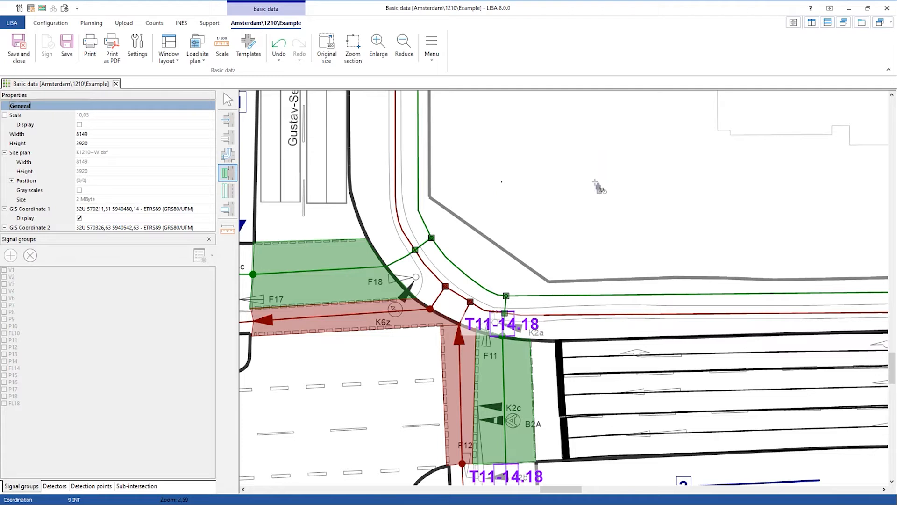
{"action": "left_click", "coordinate": [595, 182]}
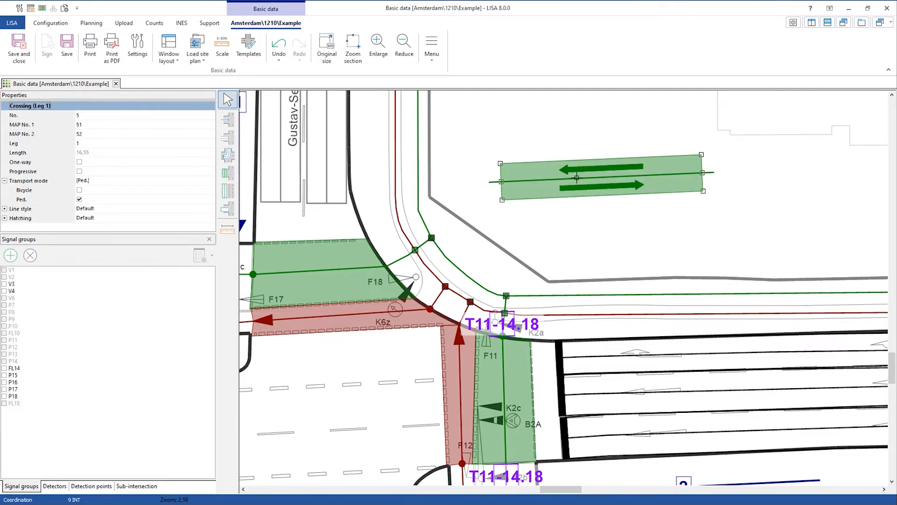
- Extend the sidewalk line above the crossing at both its left and right ends
{"action": "left_click", "coordinate": [494, 181]}
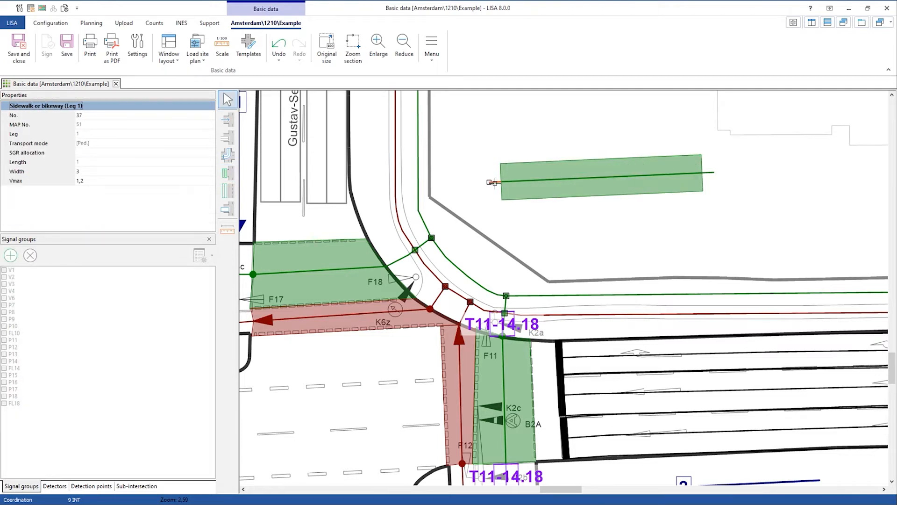
{"action": "left_click_drag", "start_coordinate": [483, 182], "coordinate": [466, 182]}
{"action": "left_click_drag", "start_coordinate": [720, 174], "coordinate": [738, 170]}
{"action": "mouse_move", "coordinate": [661, 252]}
{"action": "left_mouse_down"}
{"action": "mouse_move", "coordinate": [662, 159]}
{"action": "mouse_move", "coordinate": [619, 130]}
{"action": "left_mouse_up"}
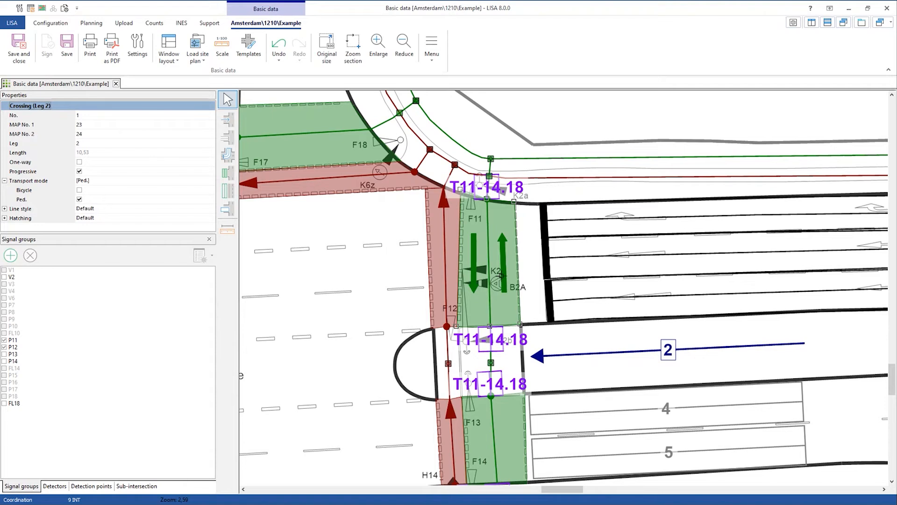
- Check that crossing F11's arrows are assigned to signal groups P11 and P12
{"action": "scroll", "coordinate": [501, 276], "scroll_direction": "up", "scroll_amount": 1}
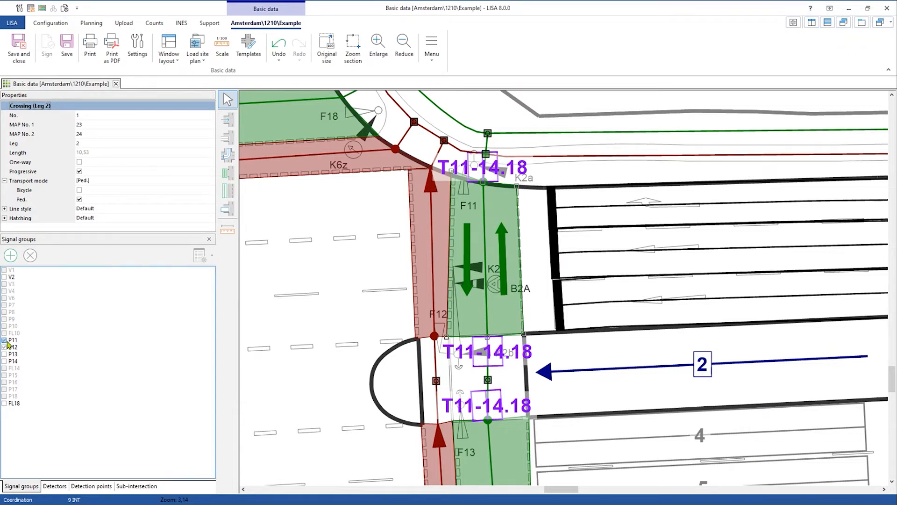
{"action": "left_click", "coordinate": [502, 229]}
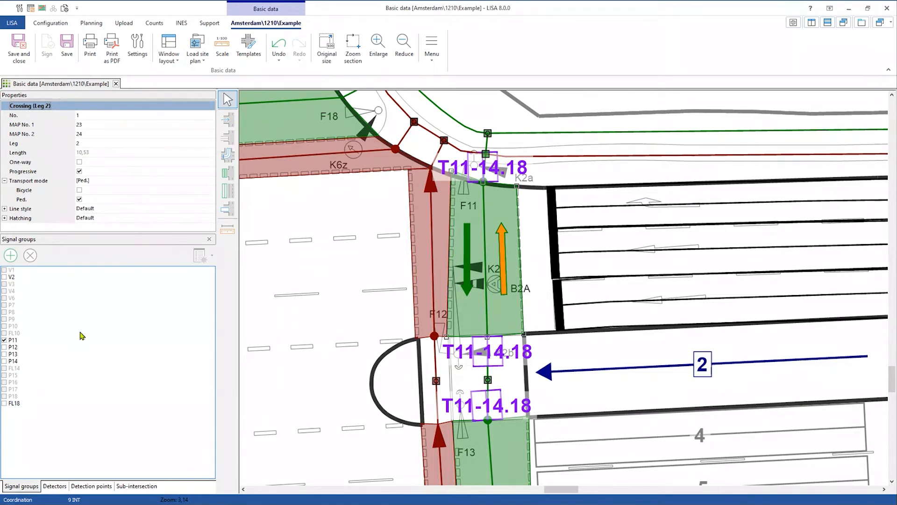
{"action": "left_click", "coordinate": [471, 293]}
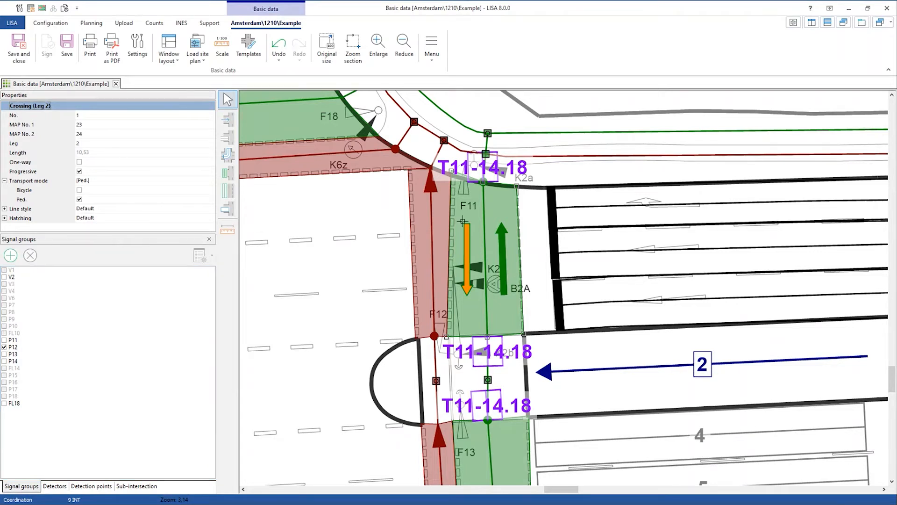
{"action": "scroll", "coordinate": [467, 351], "scroll_direction": "down", "scroll_amount": 2}
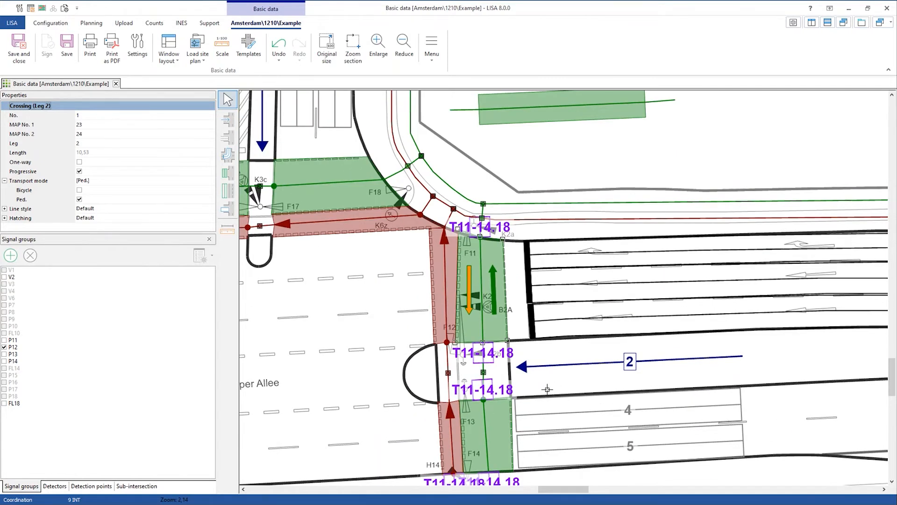
{"action": "left_click_drag", "start_coordinate": [547, 389], "coordinate": [545, 379]}
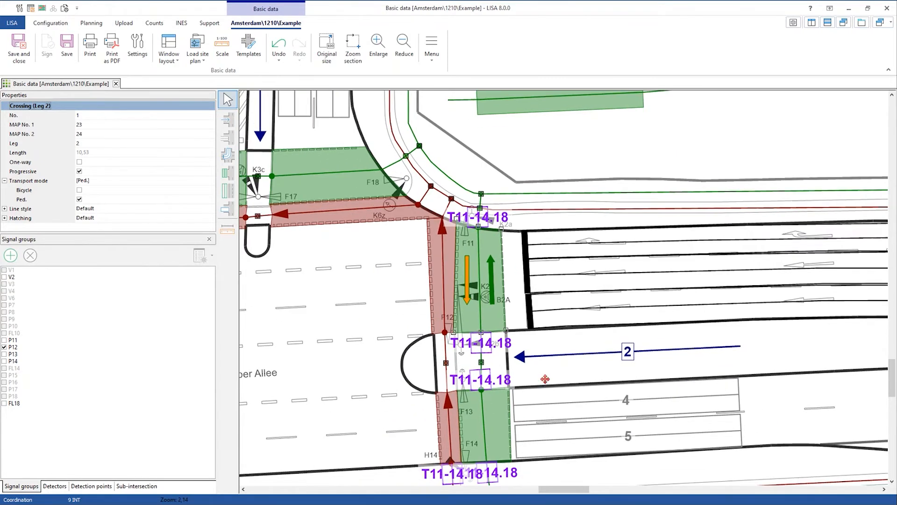
{"action": "left_click", "coordinate": [493, 321]}
{"action": "left_click", "coordinate": [473, 310]}
{"action": "left_click", "coordinate": [489, 317]}
{"action": "left_click", "coordinate": [473, 318]}
{"action": "left_click", "coordinate": [498, 305]}
{"action": "left_click", "coordinate": [498, 305]}
- Delete the extra green crossing north of the intersection
{"action": "left_click_drag", "start_coordinate": [649, 149], "coordinate": [598, 223]}
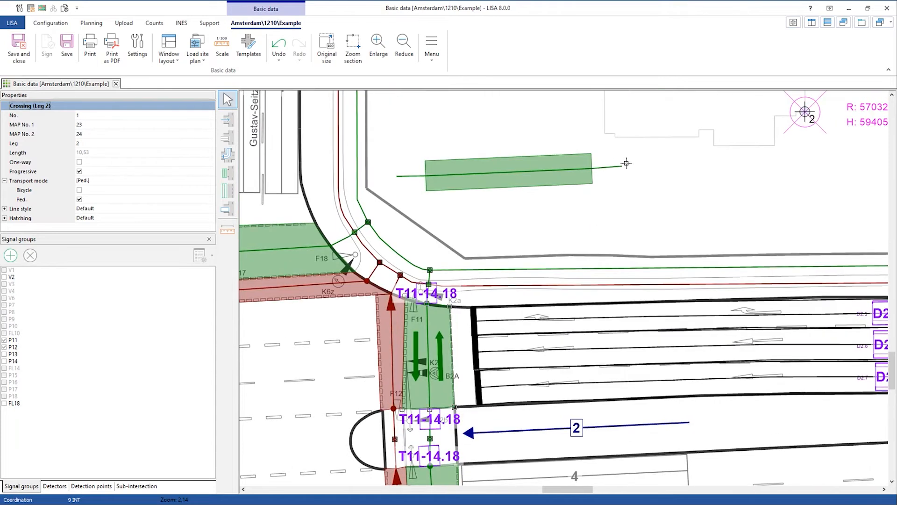
{"action": "left_click", "coordinate": [569, 169]}
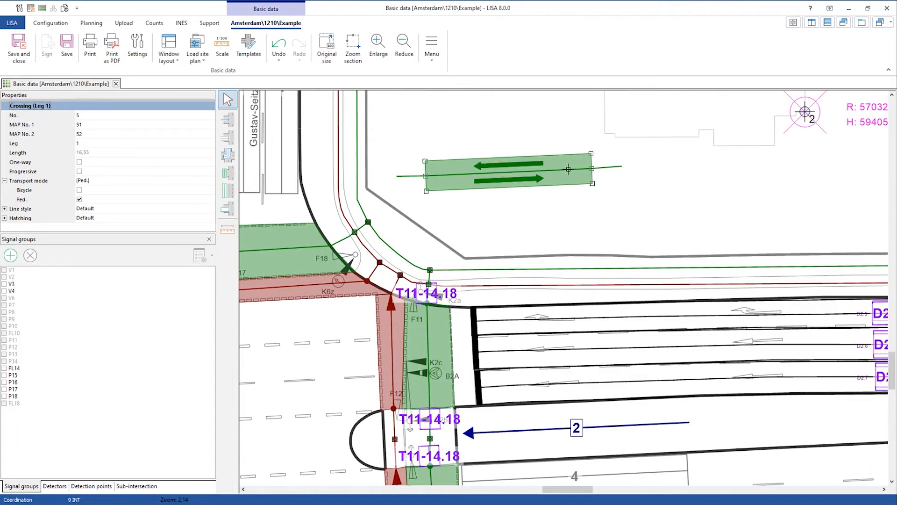
{"action": "key", "text": "Delete"}
{"action": "left_click_drag", "start_coordinate": [550, 180], "coordinate": [509, 203]}
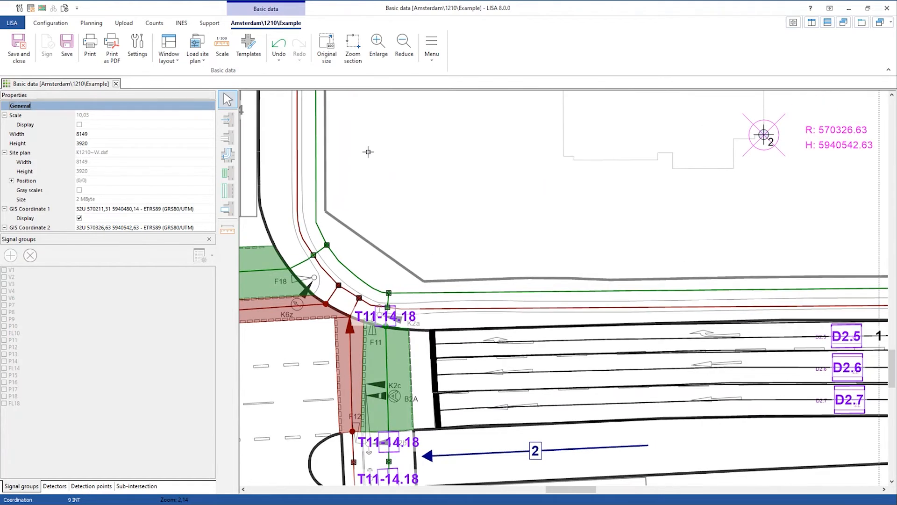
- Add new lanes 6 and 7 on axis 2, Hamburger Boulevard
{"action": "left_click", "coordinate": [231, 172]}
{"action": "left_click", "coordinate": [535, 453]}
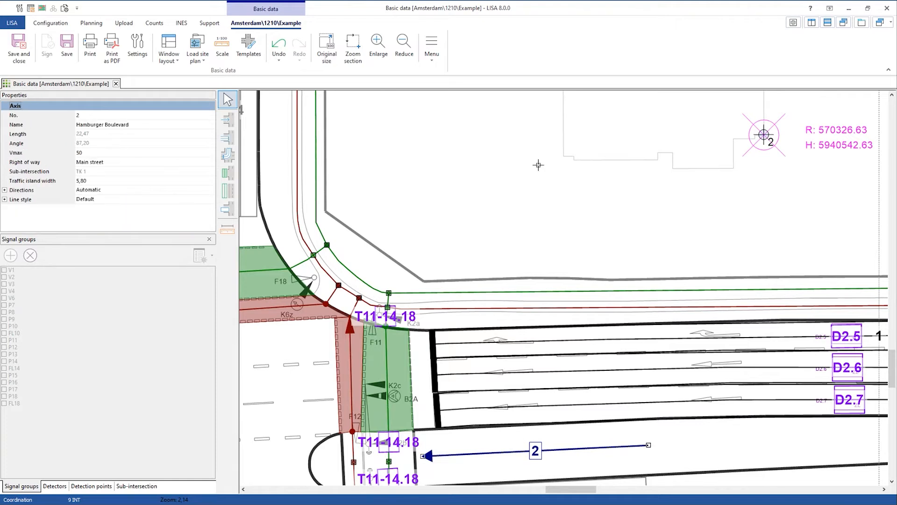
{"action": "left_click", "coordinate": [228, 140]}
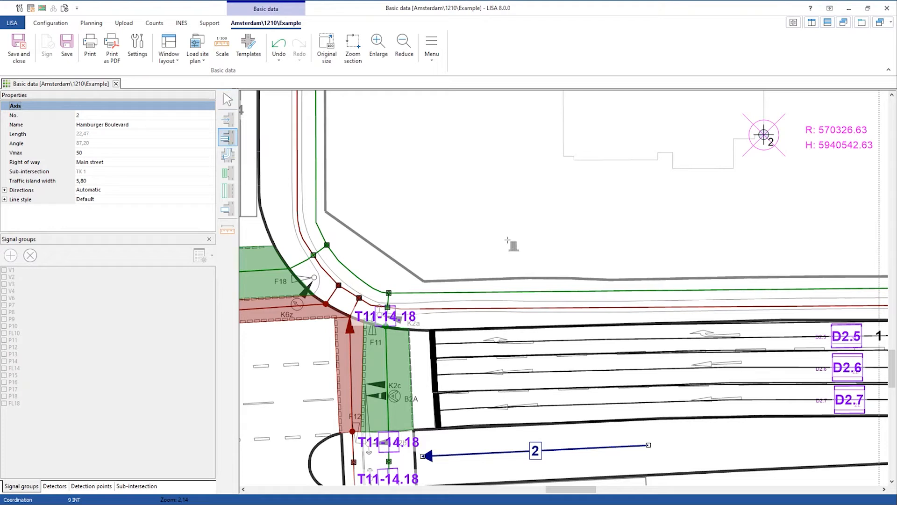
{"action": "left_click", "coordinate": [507, 238]}
{"action": "left_click", "coordinate": [506, 190]}
{"action": "key", "text": "Escape"}
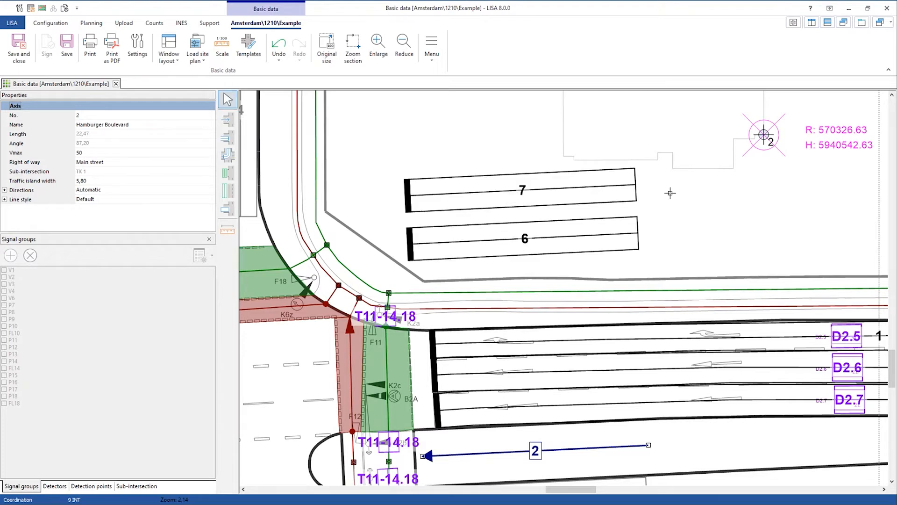
- Shorten lane 7 and straighten it to run parallel to lane 6
{"action": "left_click", "coordinate": [559, 193]}
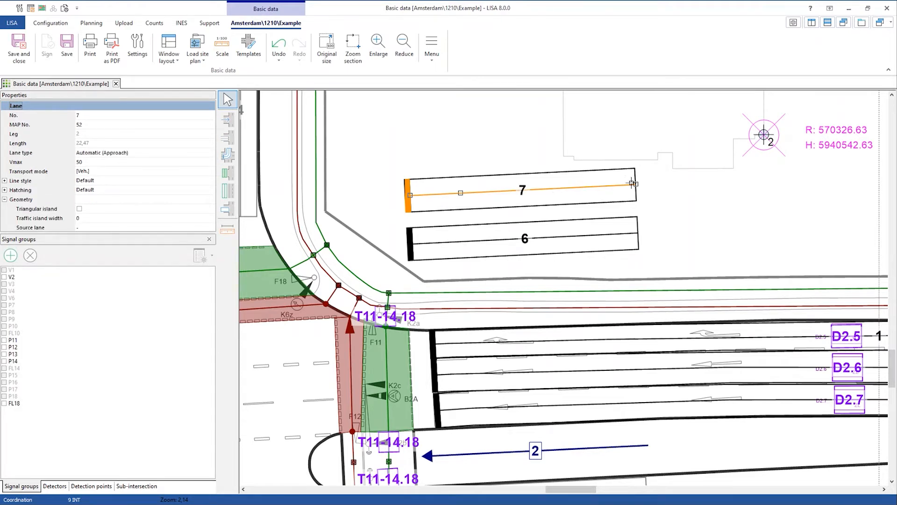
{"action": "left_click_drag", "start_coordinate": [635, 184], "coordinate": [568, 238]}
{"action": "scroll", "coordinate": [569, 238], "scroll_direction": "up", "scroll_amount": 3}
{"action": "left_click", "coordinate": [757, 200]}
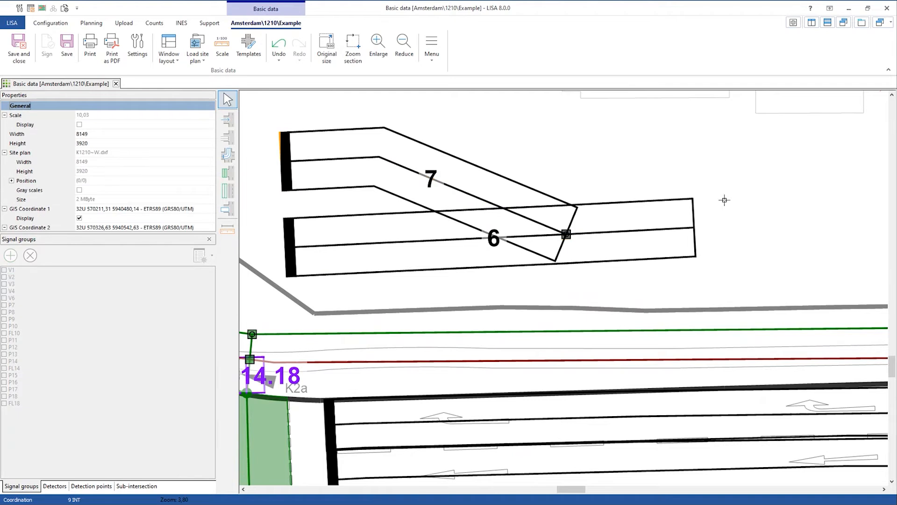
{"action": "left_click", "coordinate": [566, 235]}
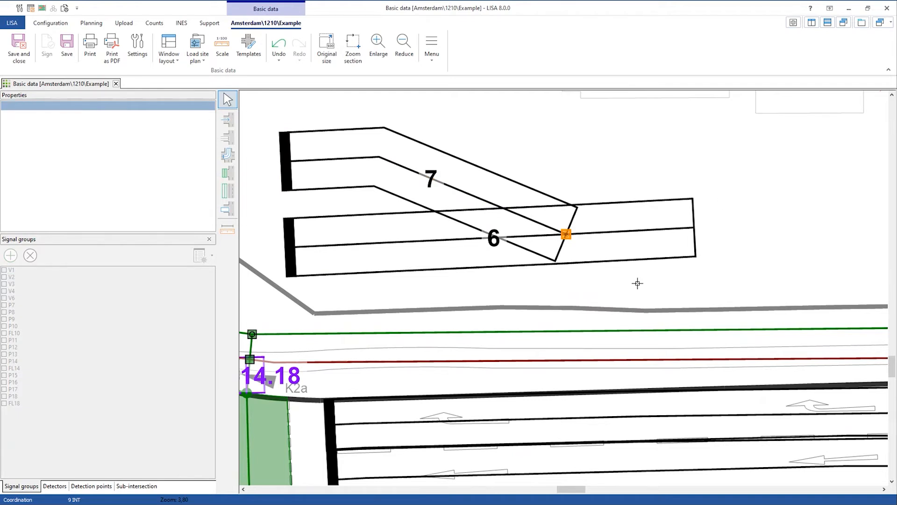
{"action": "left_click", "coordinate": [566, 234]}
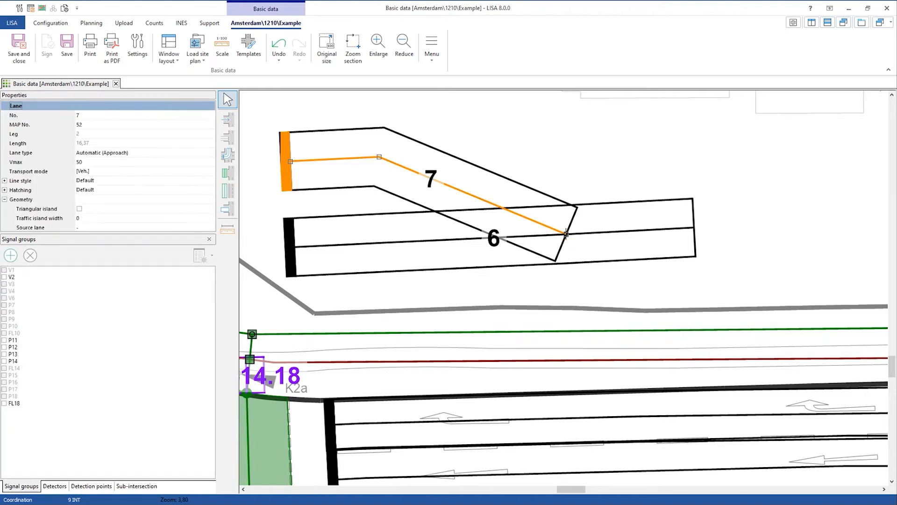
{"action": "left_click", "coordinate": [565, 234]}
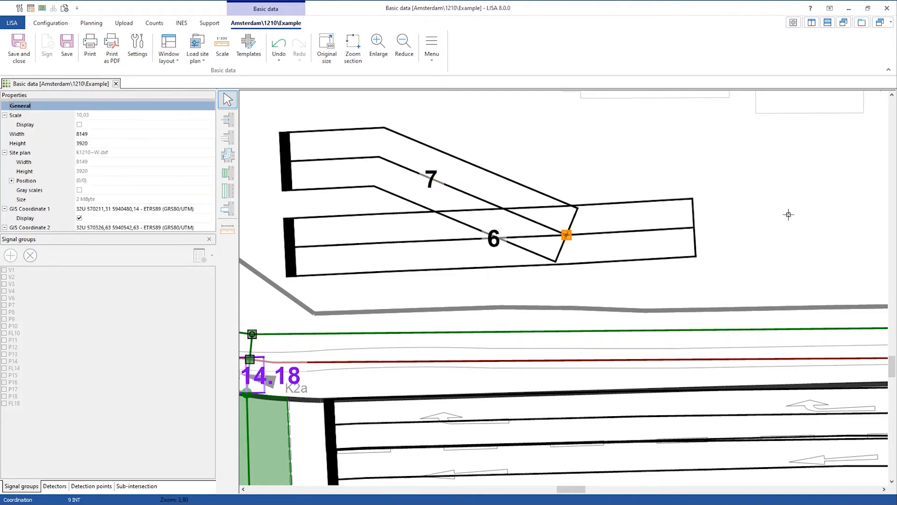
{"action": "left_click", "coordinate": [468, 184]}
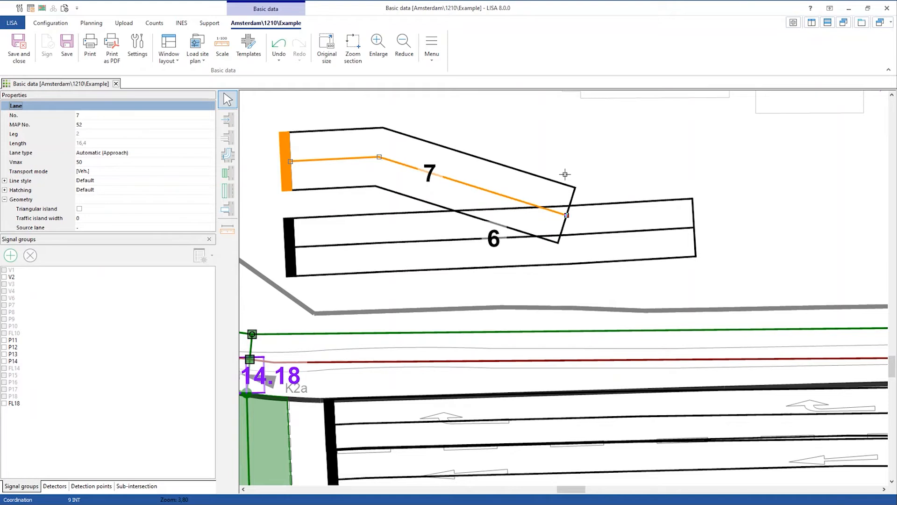
{"action": "left_click", "coordinate": [641, 160]}
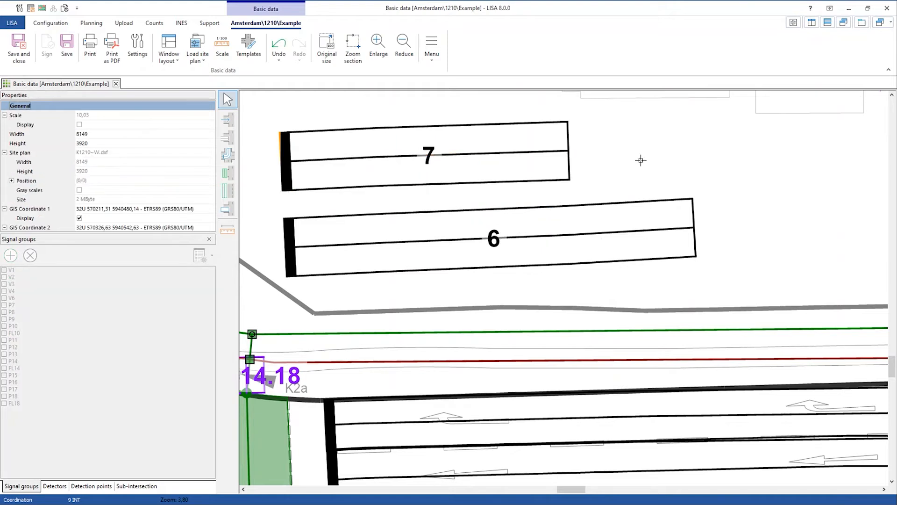
- Zoom out to show the whole intersection and bring up the extra drawing functions menu
{"action": "scroll", "coordinate": [641, 160], "scroll_direction": "down", "scroll_amount": 3}
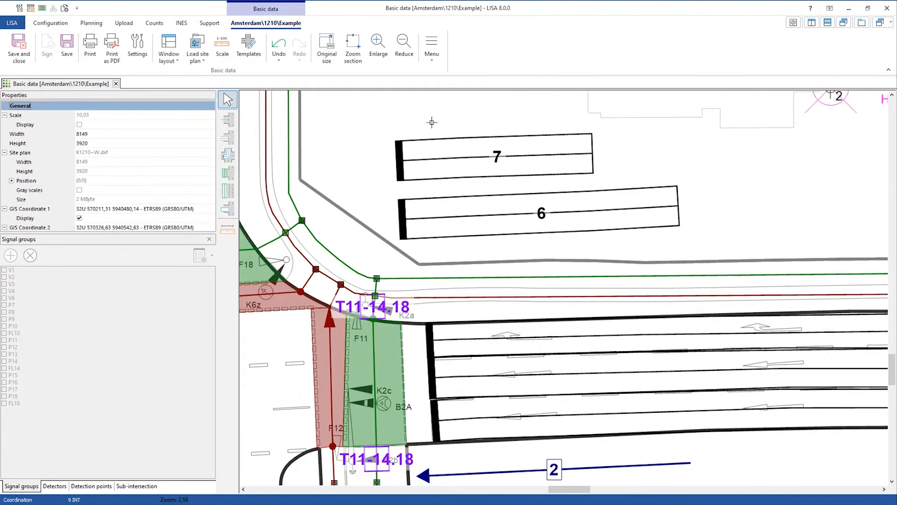
{"action": "scroll", "coordinate": [611, 258], "scroll_direction": "up", "scroll_amount": 1}
{"action": "scroll", "coordinate": [610, 258], "scroll_direction": "down", "scroll_amount": 1}
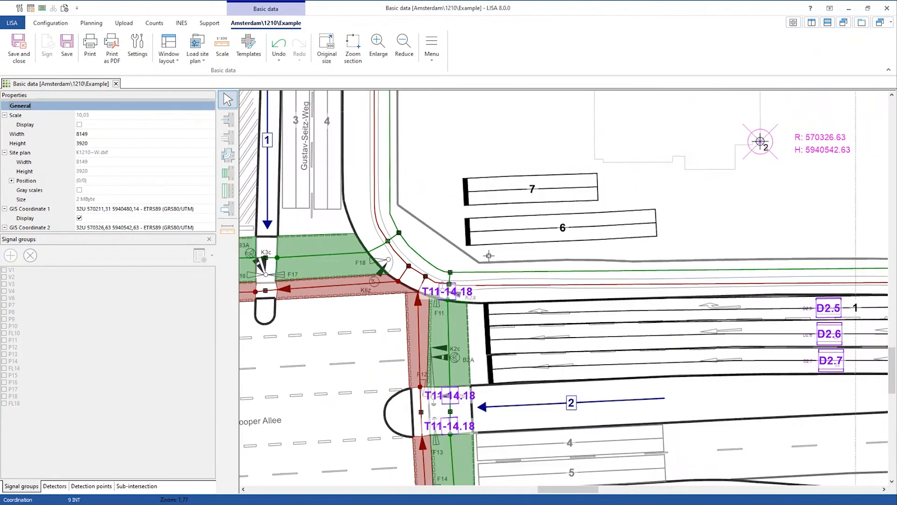
{"action": "left_click_drag", "start_coordinate": [518, 257], "coordinate": [573, 231]}
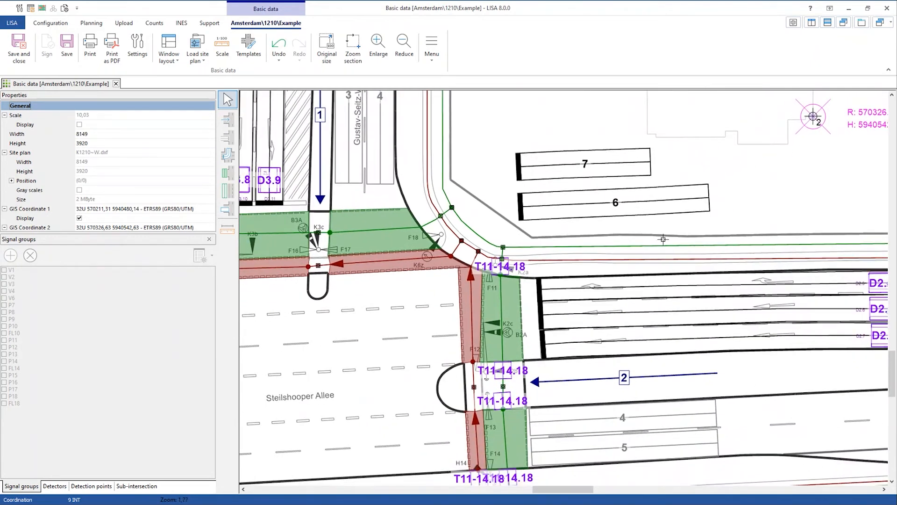
{"action": "scroll", "coordinate": [665, 233], "scroll_direction": "down", "scroll_amount": 1}
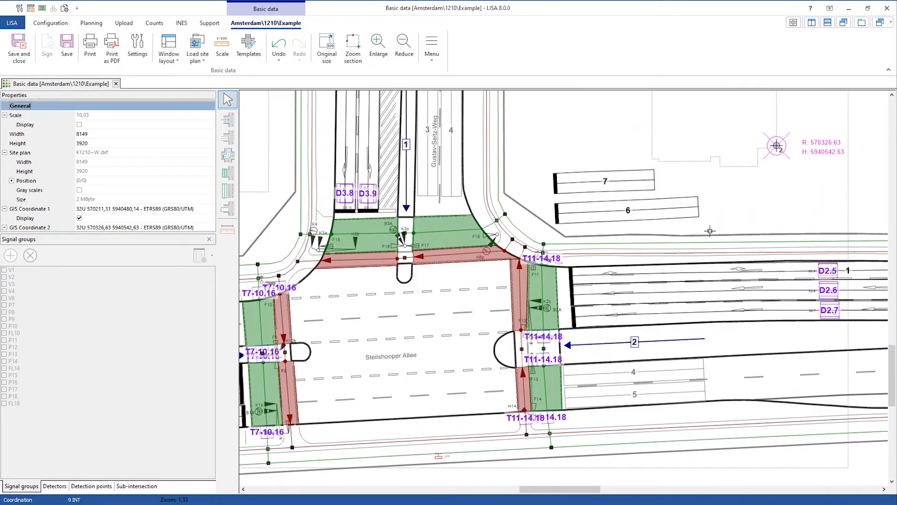
{"action": "left_click", "coordinate": [431, 60]}
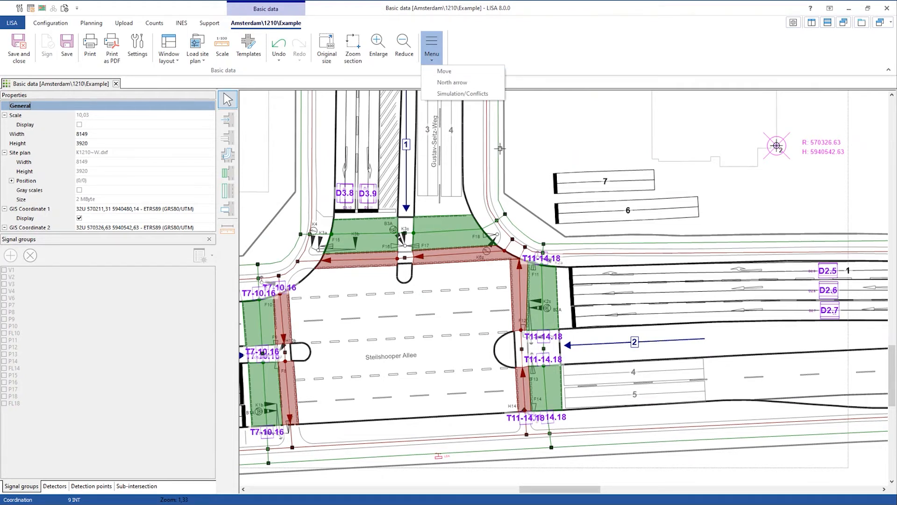
- Launch the Move window and test shrinking and enlarging the drawing against the site plan
{"action": "left_click", "coordinate": [450, 72]}
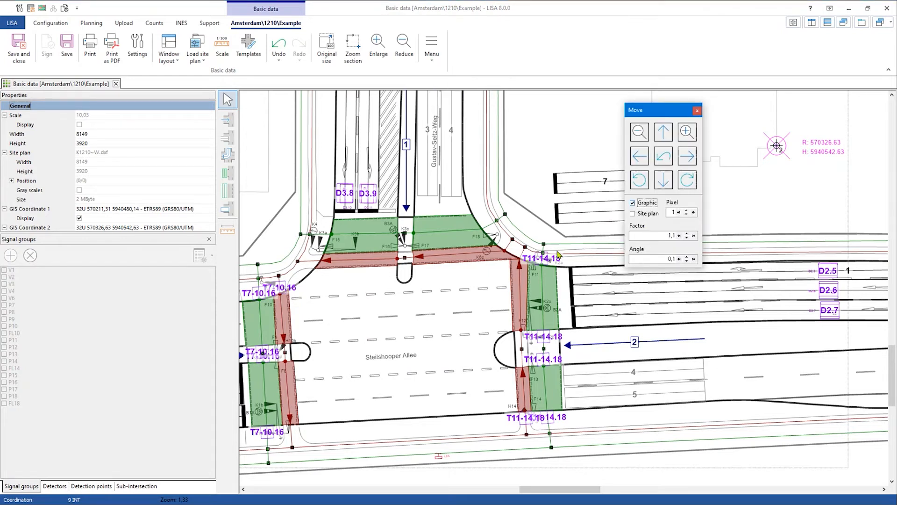
{"action": "left_click", "coordinate": [642, 137]}
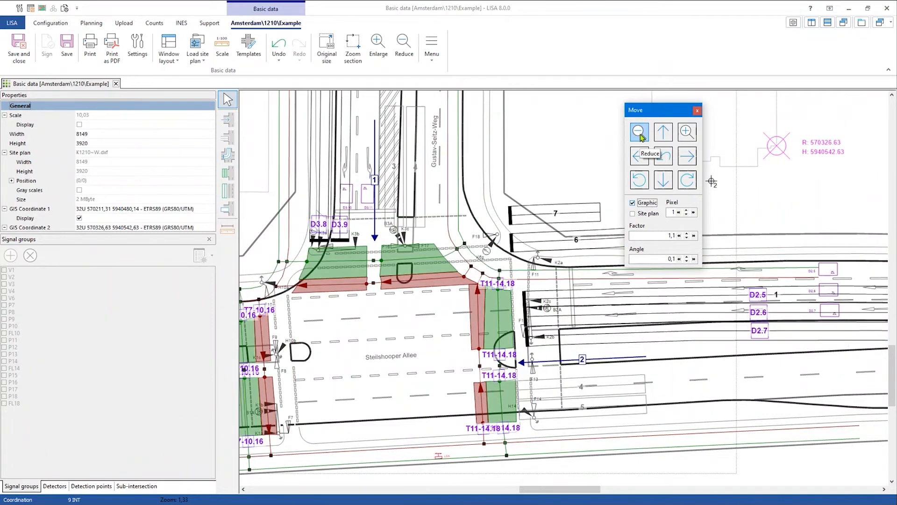
{"action": "left_click", "coordinate": [682, 136]}
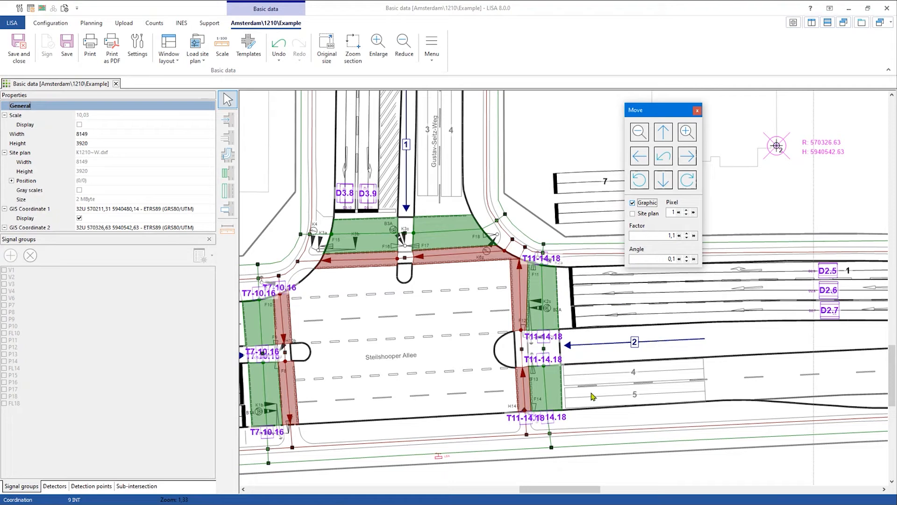
{"action": "left_click_drag", "start_coordinate": [653, 116], "coordinate": [658, 149]}
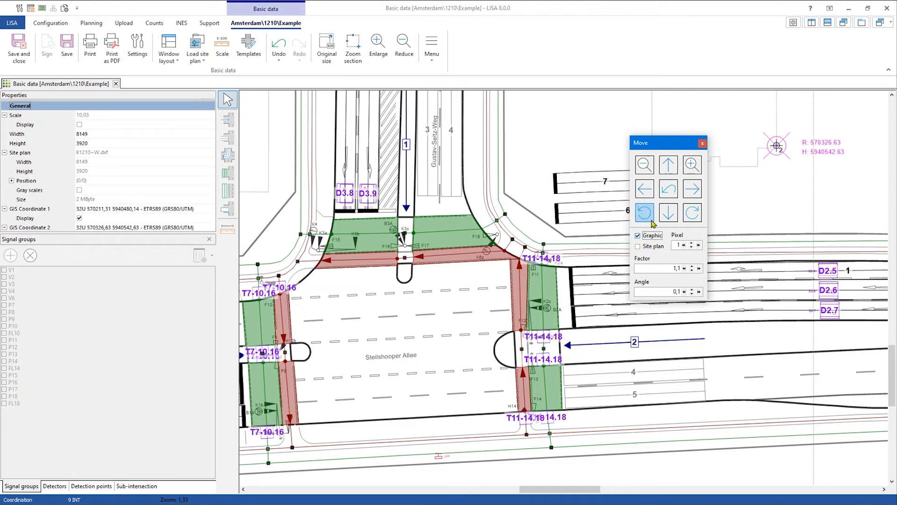
- Set the rotation step to 1 and rotate the graphic three steps counter-clockwise
{"action": "left_click", "coordinate": [650, 291]}
{"action": "type", "text": "1"}
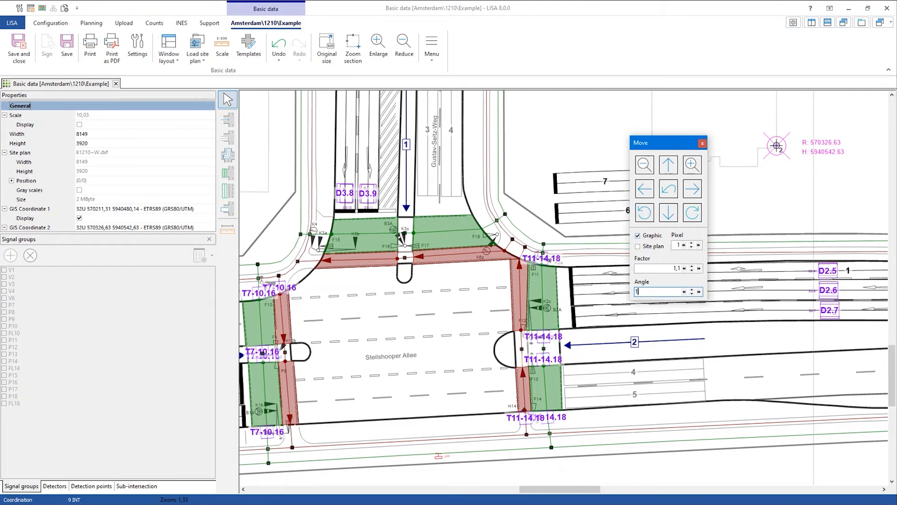
{"action": "left_click", "coordinate": [645, 213]}
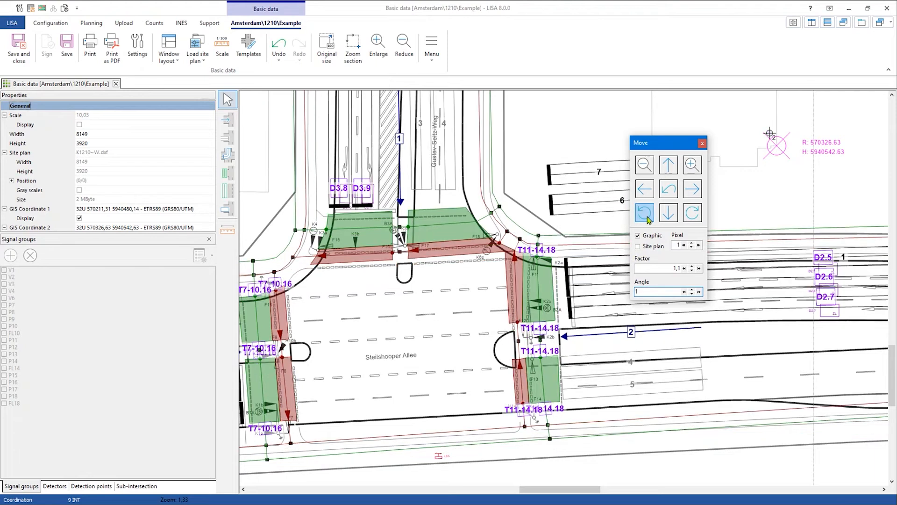
{"action": "left_click", "coordinate": [646, 214]}
{"action": "left_click", "coordinate": [646, 214]}
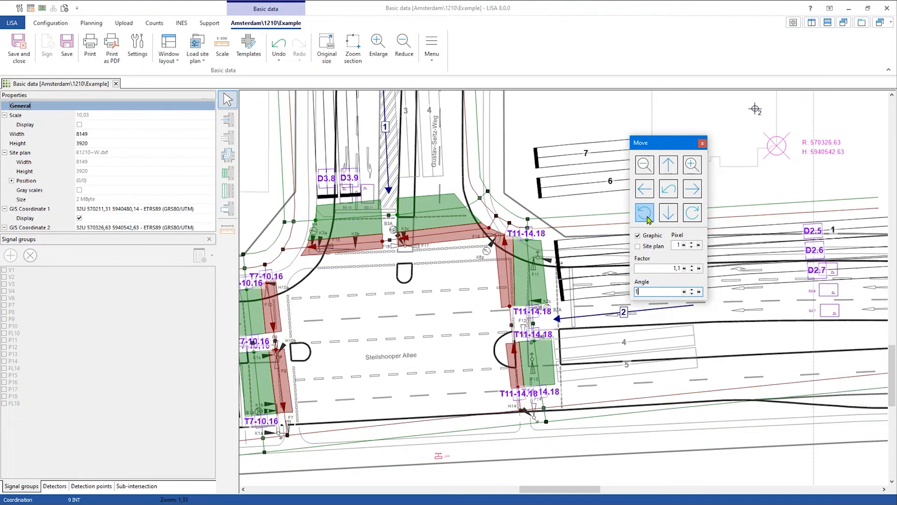
{"action": "left_click_drag", "start_coordinate": [666, 146], "coordinate": [598, 121]}
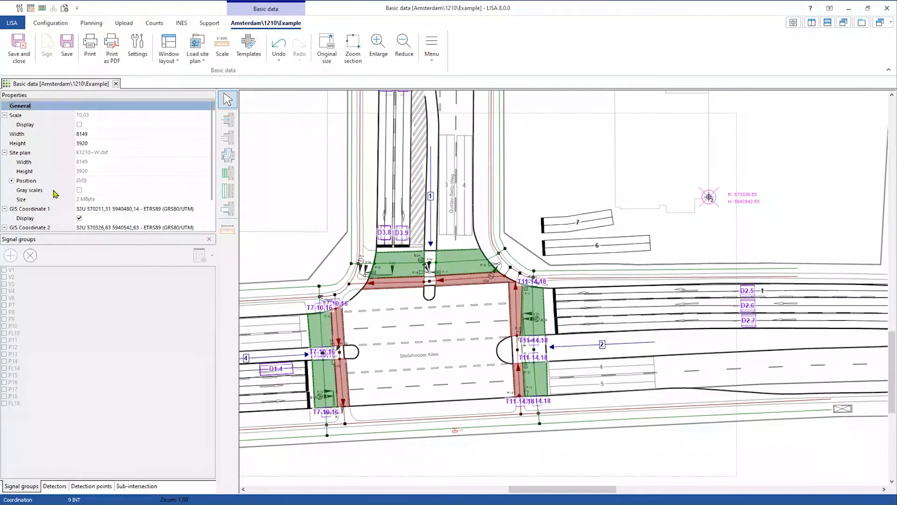
- Close Basic data without saving and view the Morning peak hour 2021 evaluation parameters diagram
{"action": "left_click", "coordinate": [116, 84]}
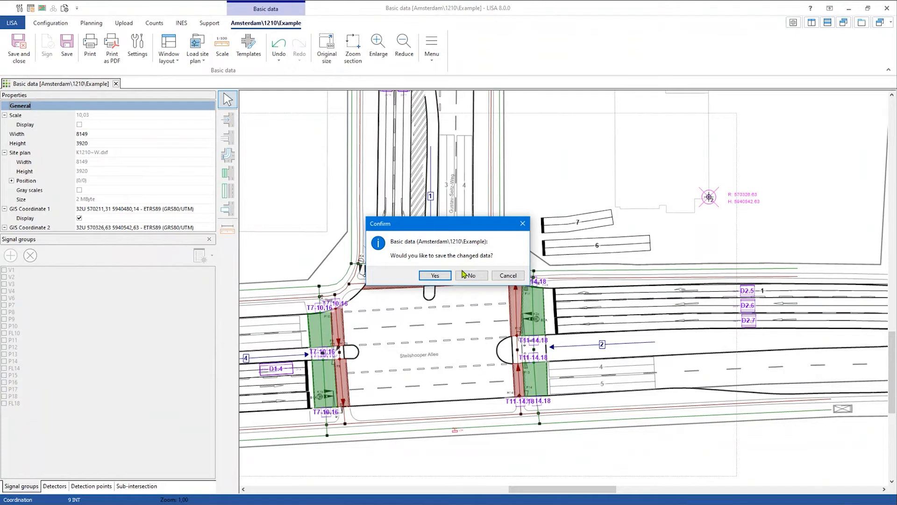
{"action": "left_click", "coordinate": [464, 275]}
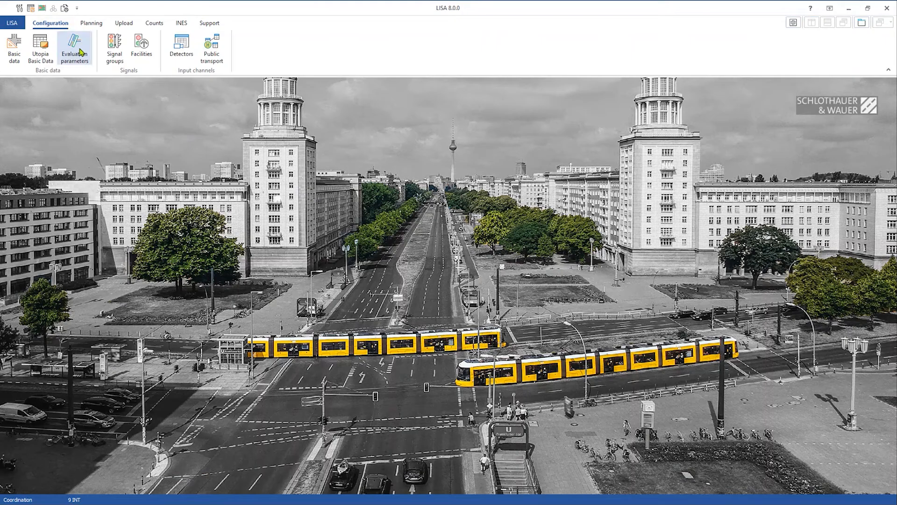
{"action": "left_click", "coordinate": [80, 51]}
{"action": "scroll", "coordinate": [351, 451], "scroll_direction": "down", "scroll_amount": 3}
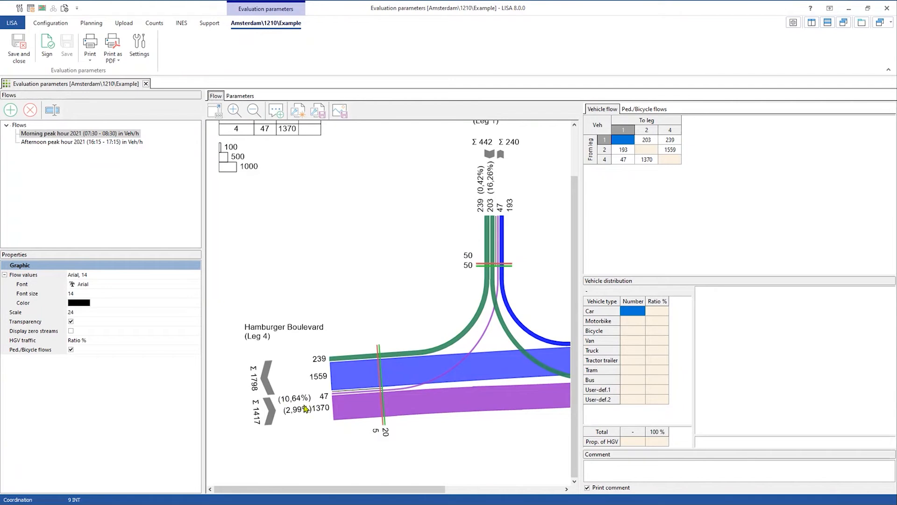
{"action": "left_click", "coordinate": [362, 383]}
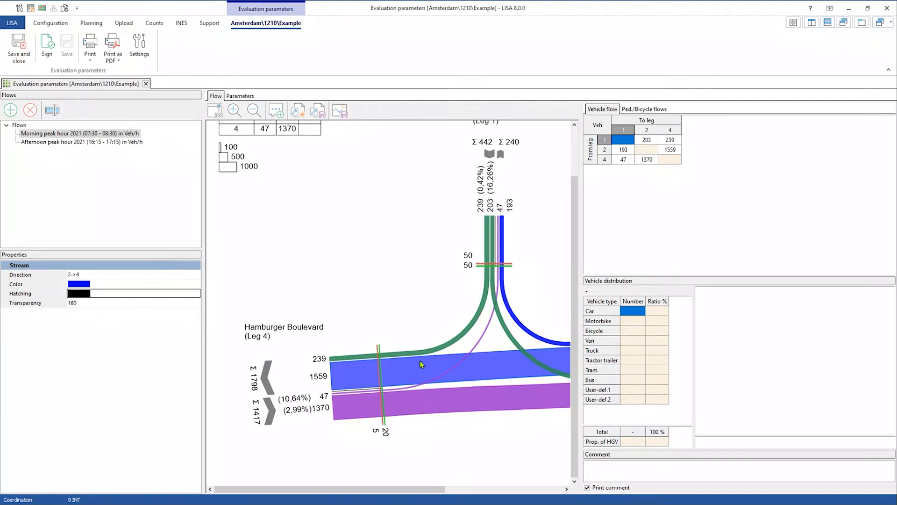
{"action": "left_click", "coordinate": [381, 267]}
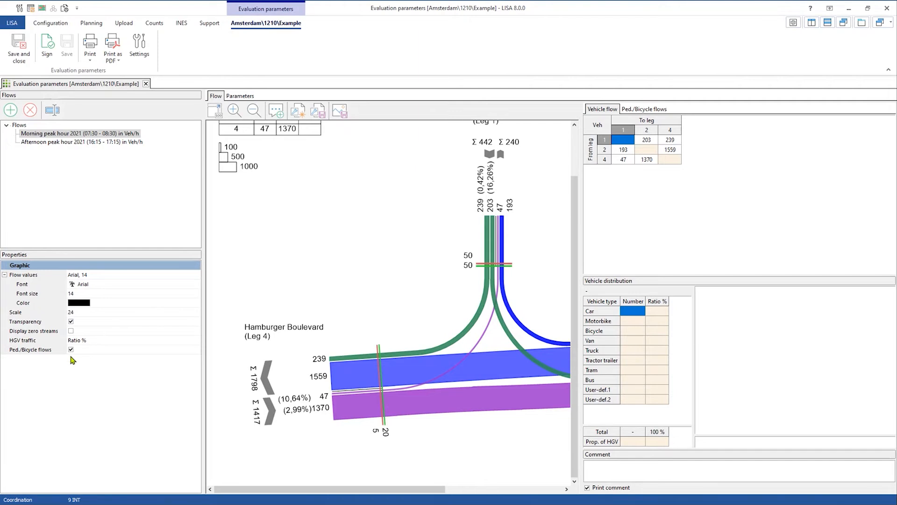
{"action": "left_click", "coordinate": [140, 340]}
{"action": "left_click", "coordinate": [140, 341]}
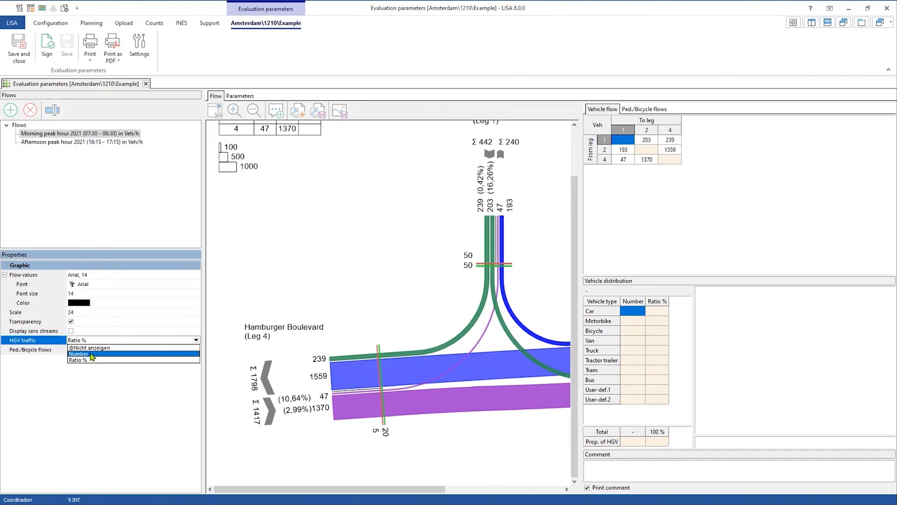
{"action": "left_click", "coordinate": [139, 362]}
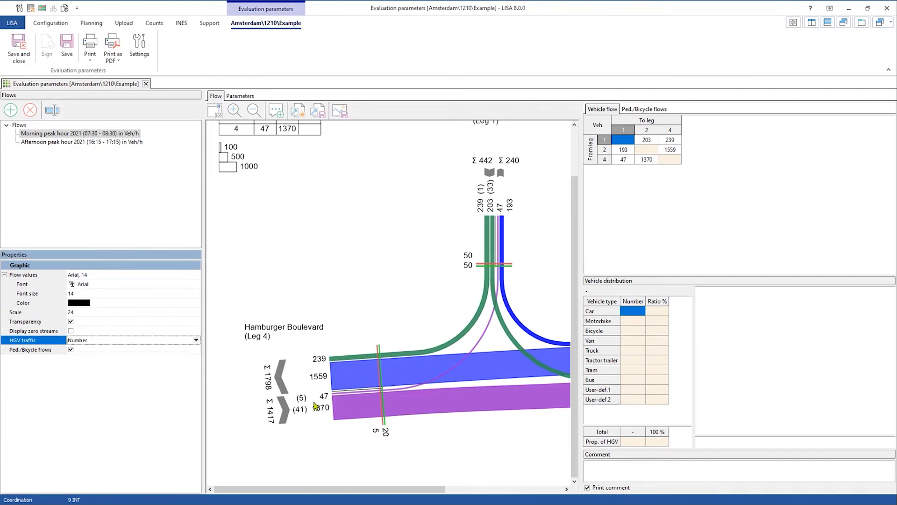
{"action": "left_click", "coordinate": [196, 340]}
{"action": "left_click", "coordinate": [145, 364]}
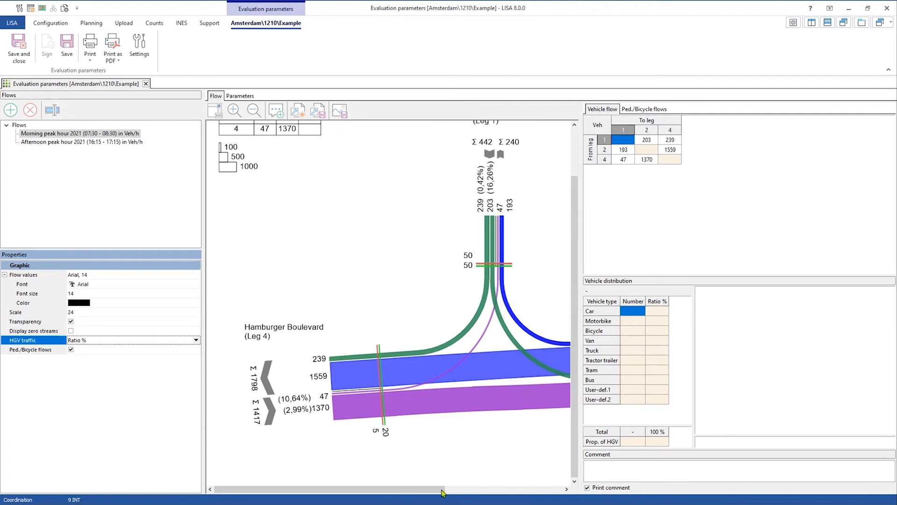
- Change leg 1's pedestrian flow from 50 to 100 in the Ped./Bicycle flows table
{"action": "left_click_drag", "start_coordinate": [443, 493], "coordinate": [539, 496]}
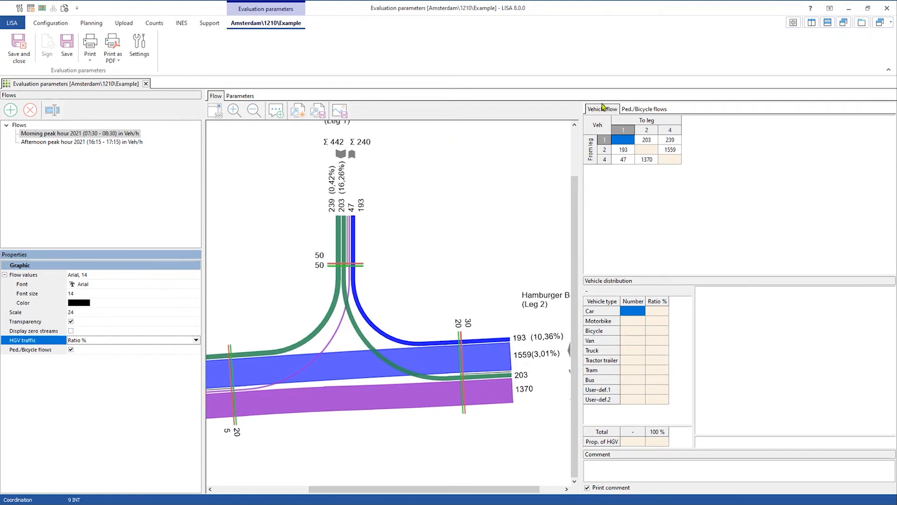
{"action": "left_click", "coordinate": [636, 111]}
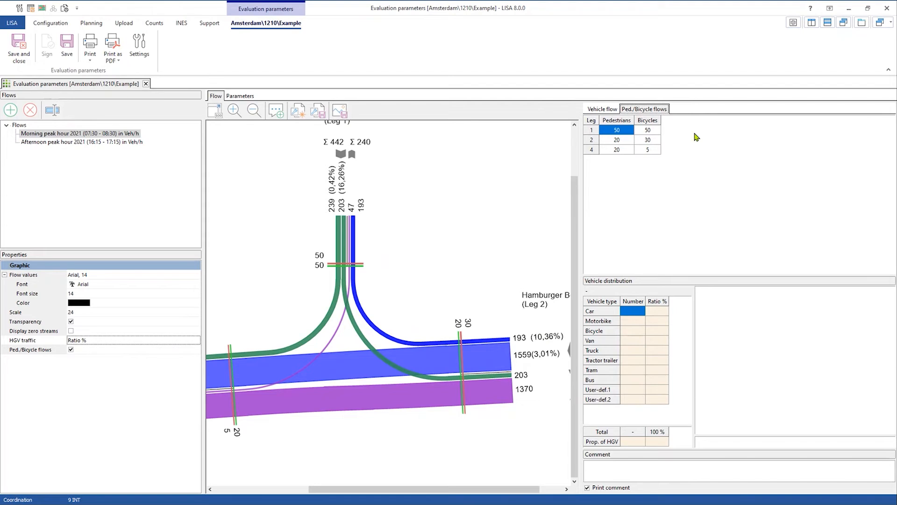
{"action": "double_click", "coordinate": [625, 131]}
{"action": "type", "text": "100"}
{"action": "key", "text": "Return"}
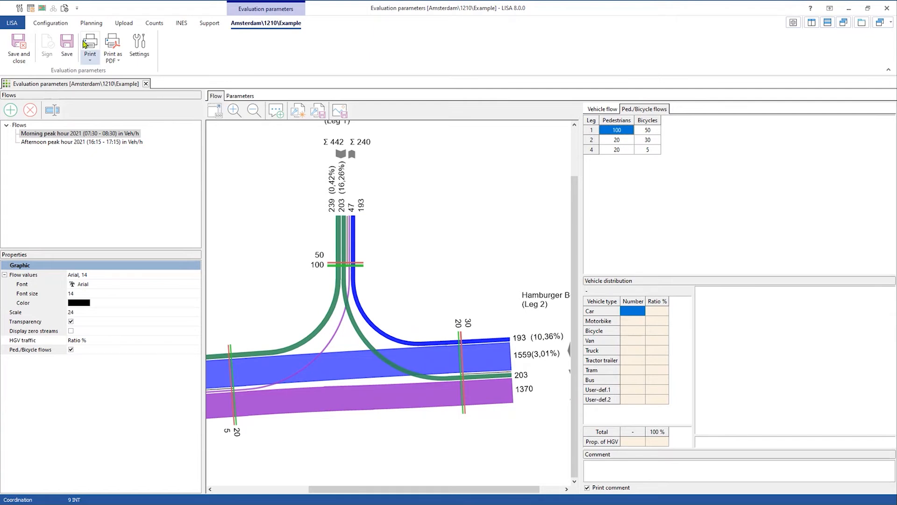
{"action": "left_click", "coordinate": [50, 24]}
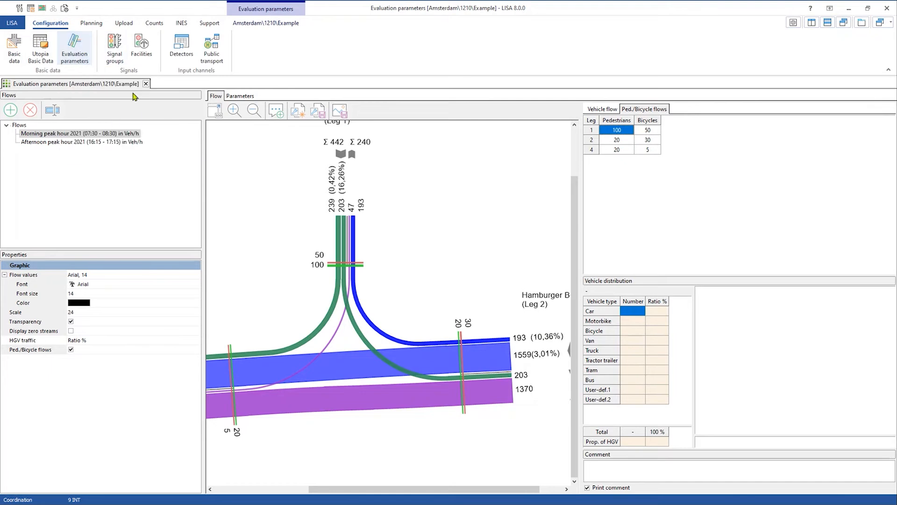
- Close Evaluation parameters without saving, open 1210 Example's stage configuration, and select Phase 1
{"action": "left_click", "coordinate": [146, 84]}
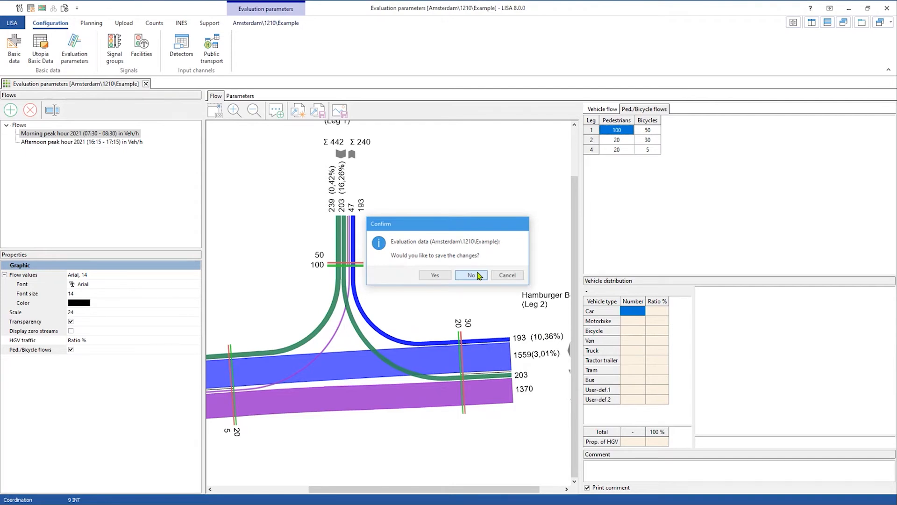
{"action": "left_click", "coordinate": [471, 275]}
{"action": "left_click", "coordinate": [92, 23]}
{"action": "left_click", "coordinate": [158, 45]}
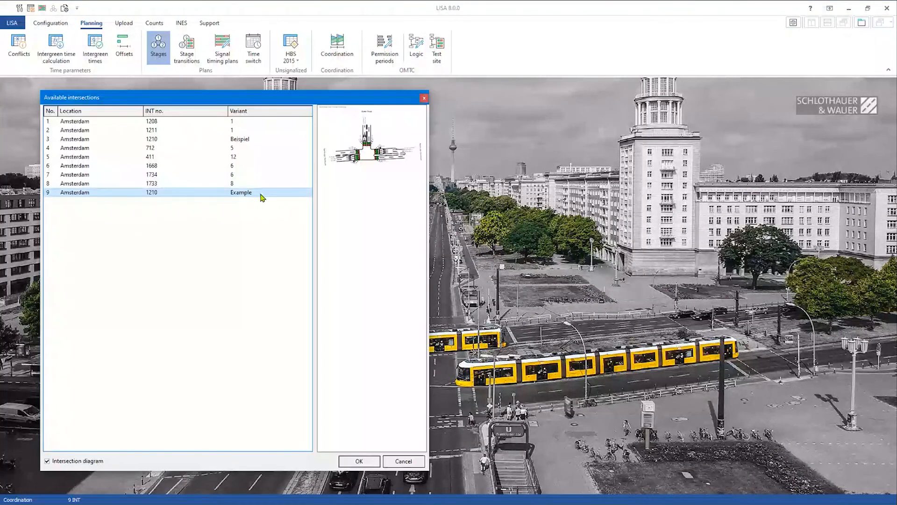
{"action": "double_click", "coordinate": [261, 193]}
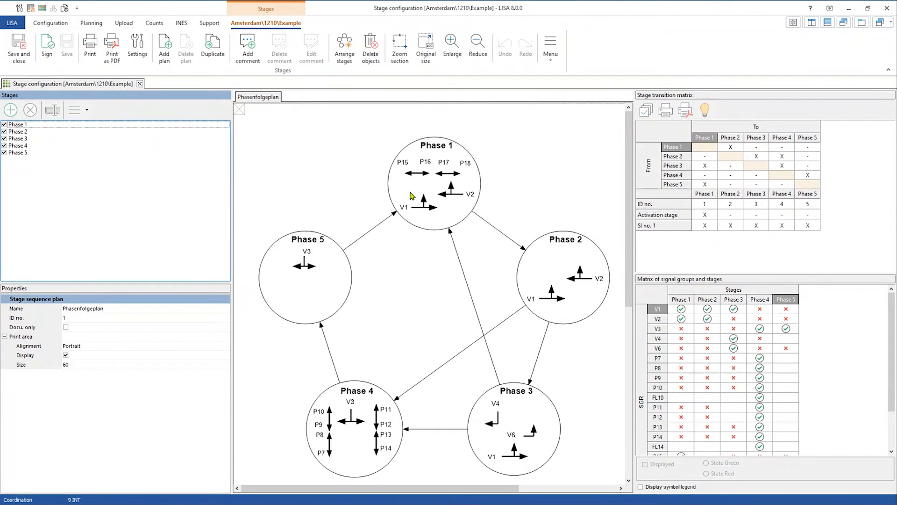
{"action": "left_click", "coordinate": [642, 208]}
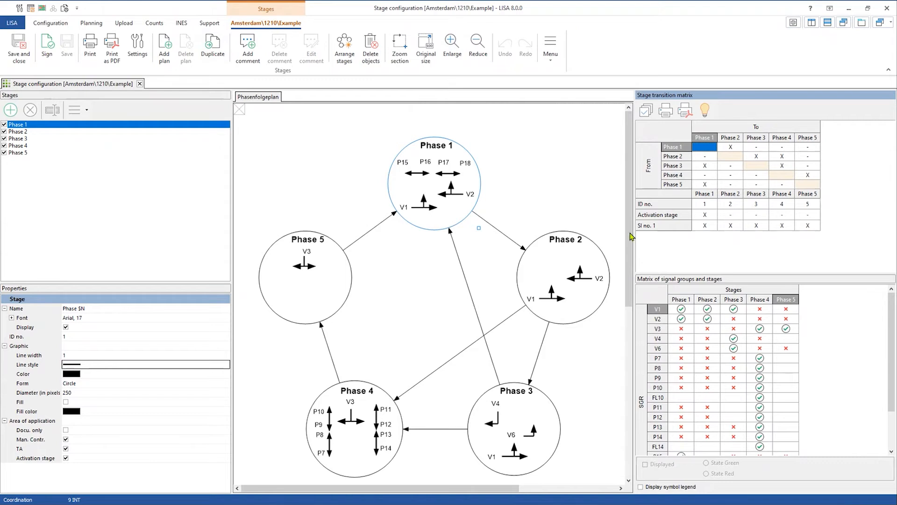
- Toggle Phase 1's Activation stage off and back on, then close the Stage configuration tab
{"action": "left_click", "coordinate": [609, 217]}
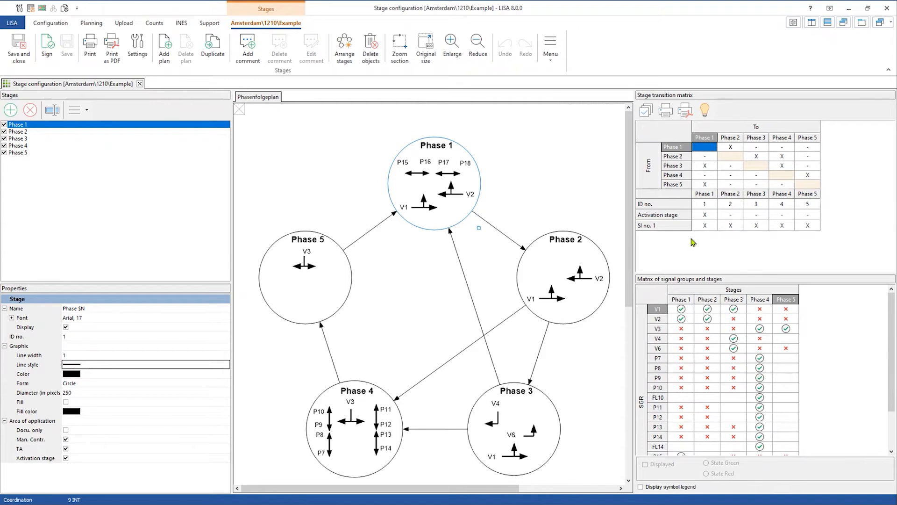
{"action": "left_click", "coordinate": [706, 215]}
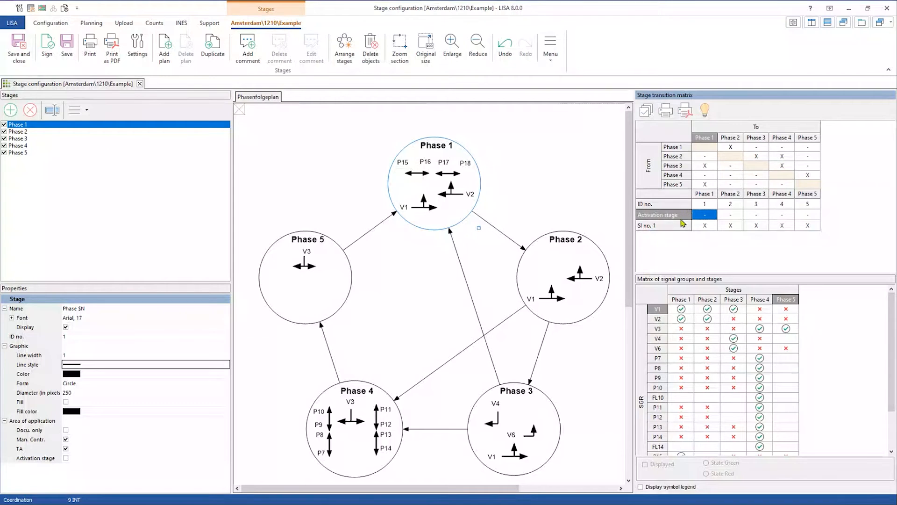
{"action": "left_click", "coordinate": [704, 215]}
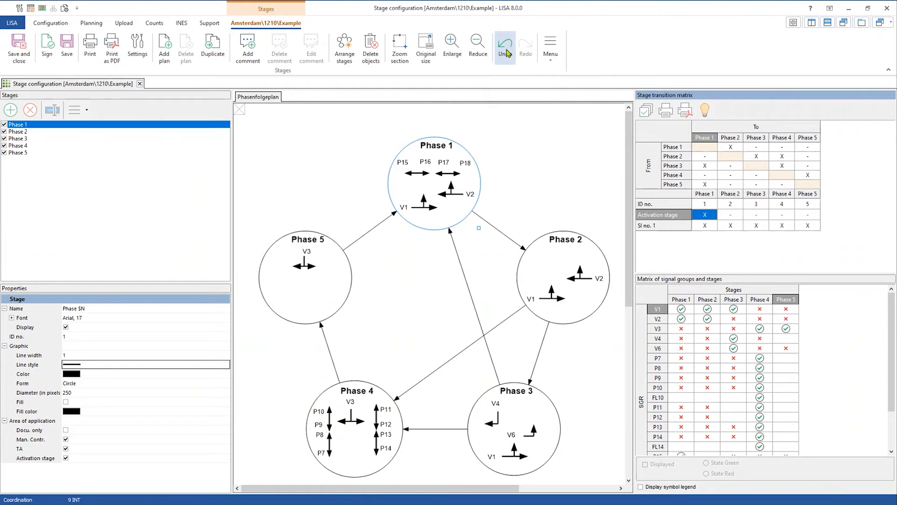
{"action": "left_click", "coordinate": [140, 84]}
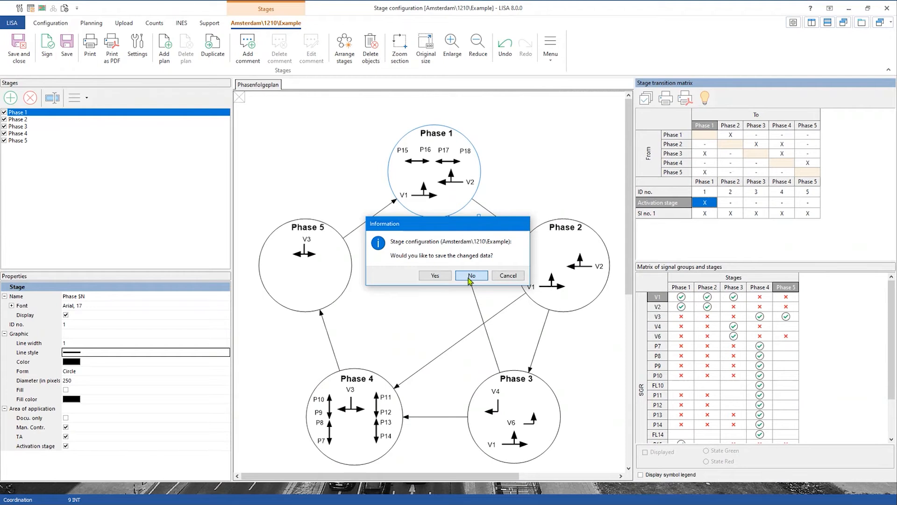
{"action": "left_click", "coordinate": [470, 276]}
{"action": "left_click", "coordinate": [224, 57]}
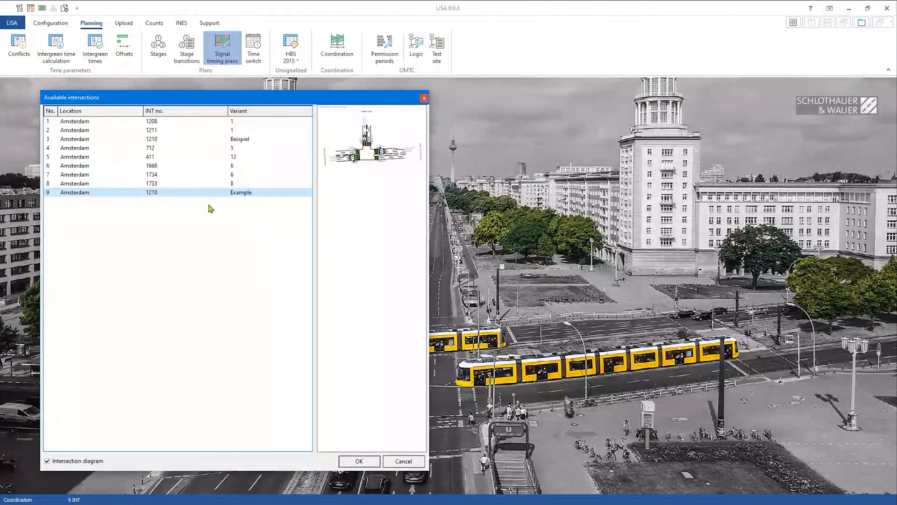
{"action": "double_click", "coordinate": [221, 193]}
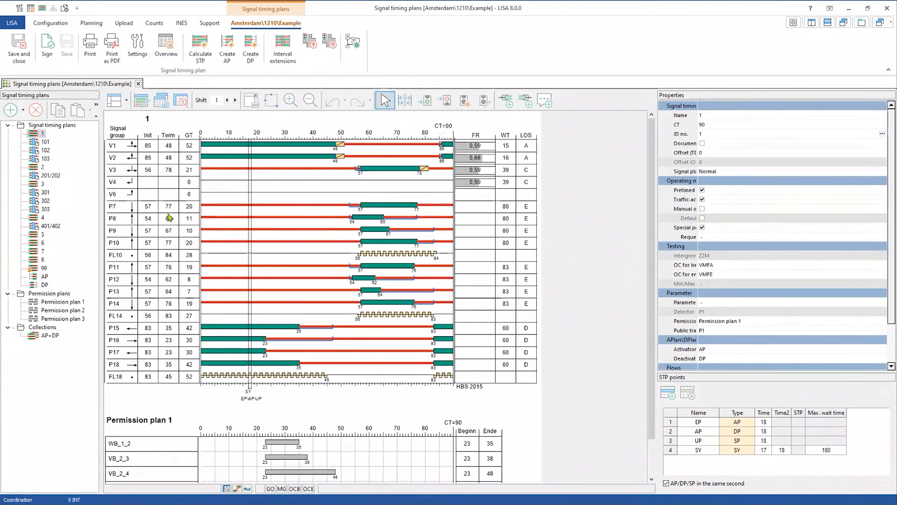
{"action": "scroll", "coordinate": [169, 219], "scroll_direction": "down", "scroll_amount": 2}
{"action": "scroll", "coordinate": [201, 234], "scroll_direction": "up", "scroll_amount": 2}
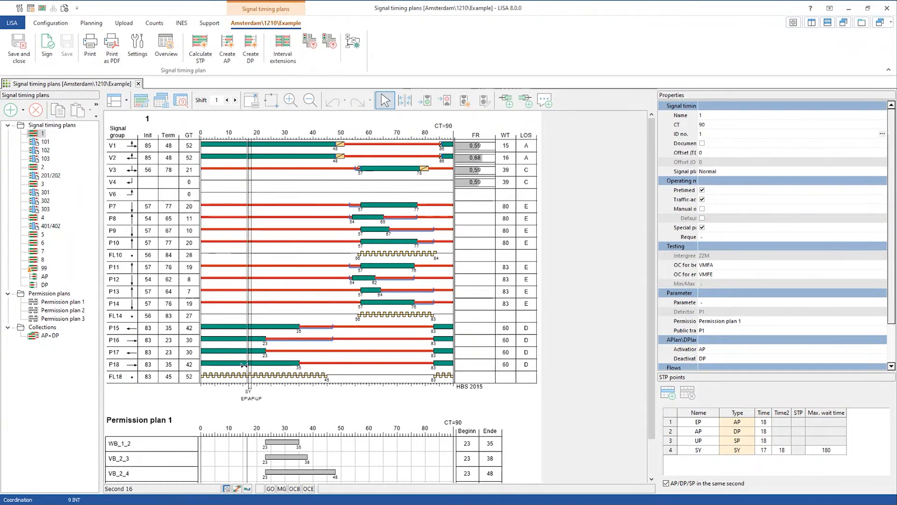
{"action": "scroll", "coordinate": [511, 386], "scroll_direction": "down", "scroll_amount": 1}
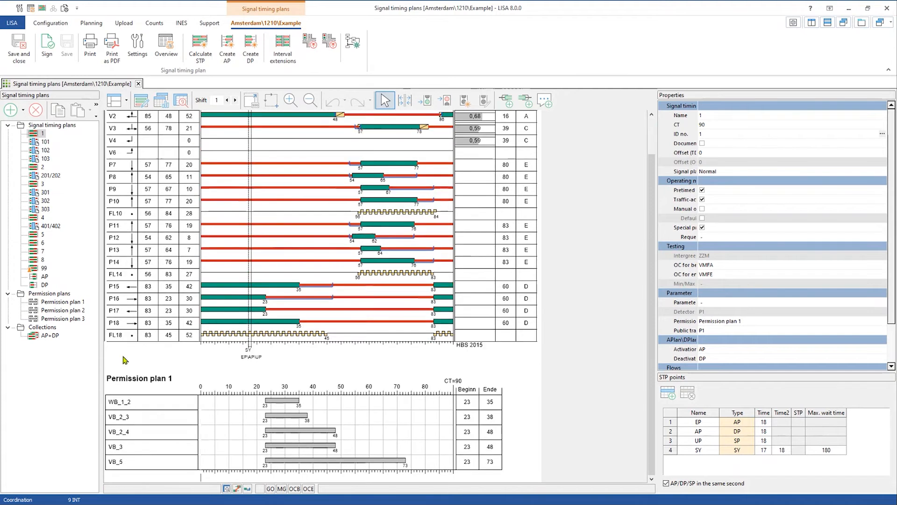
{"action": "scroll", "coordinate": [510, 424], "scroll_direction": "up", "scroll_amount": 1}
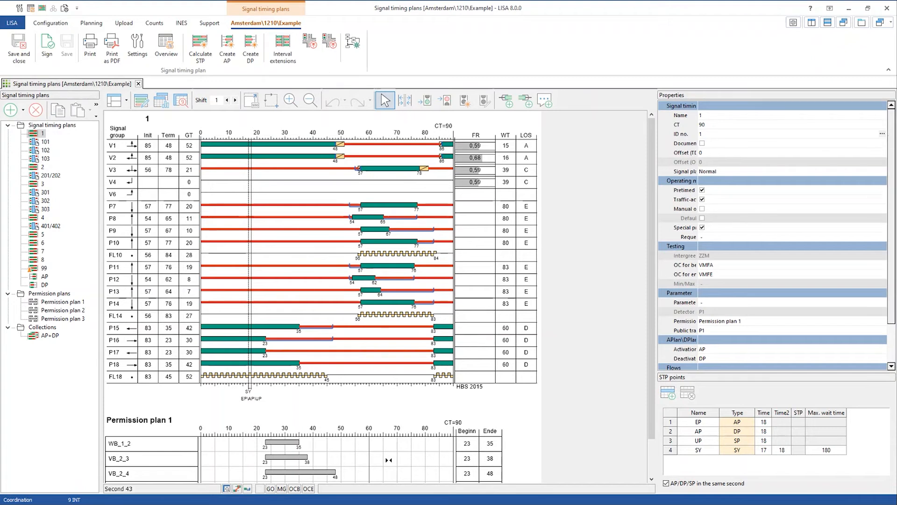
{"action": "scroll", "coordinate": [139, 441], "scroll_direction": "down", "scroll_amount": 1}
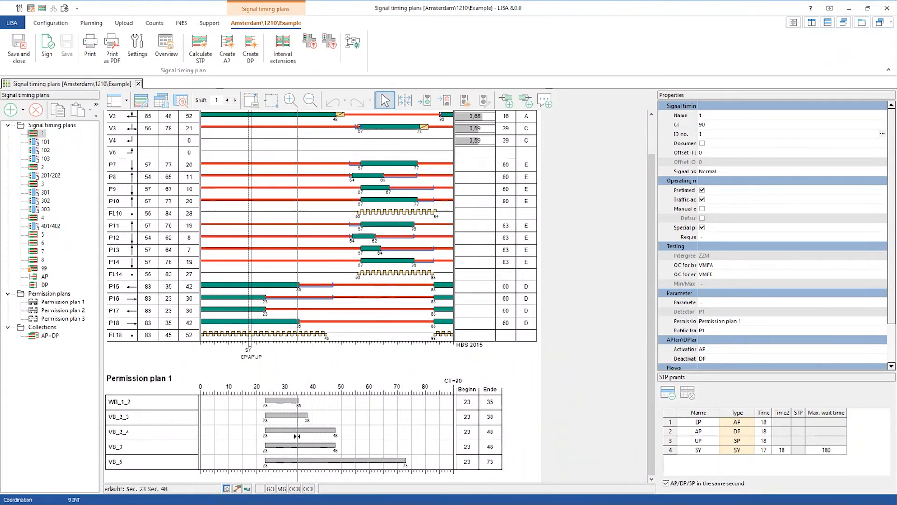
{"action": "scroll", "coordinate": [331, 443], "scroll_direction": "up", "scroll_amount": 2}
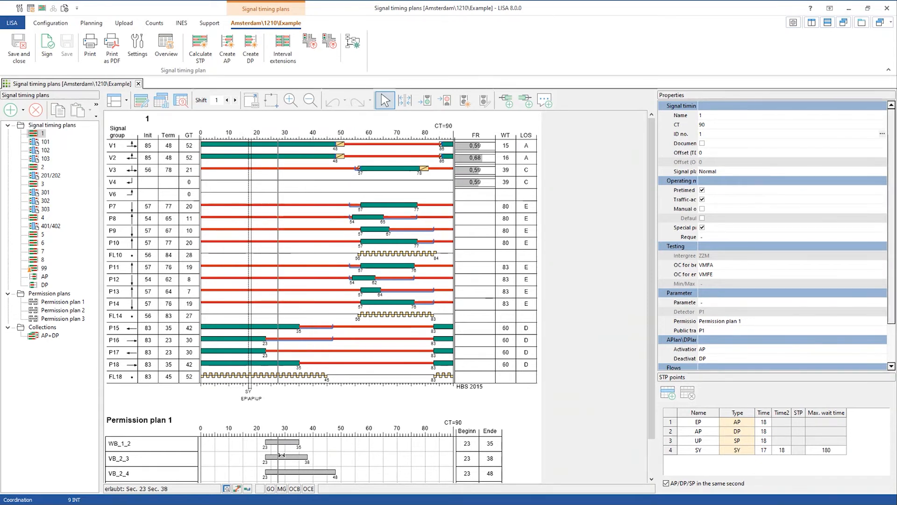
{"action": "scroll", "coordinate": [281, 454], "scroll_direction": "down", "scroll_amount": 2}
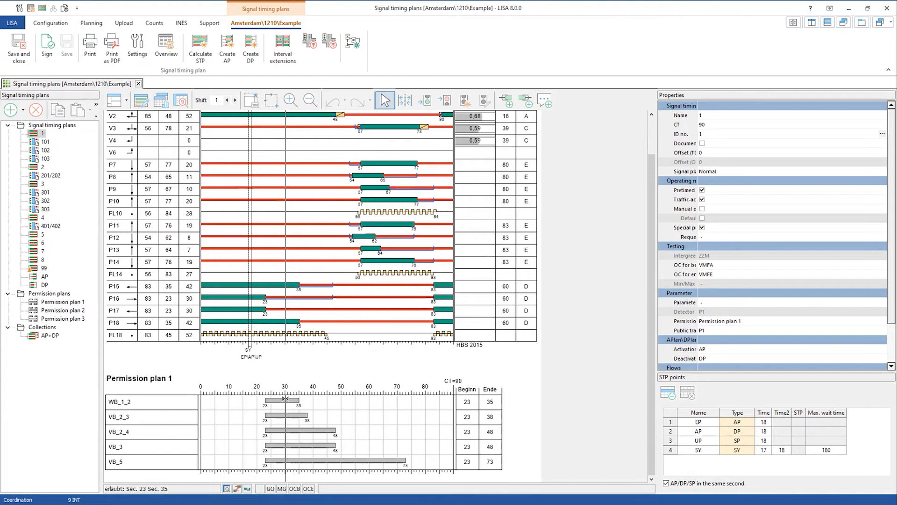
{"action": "scroll", "coordinate": [304, 403], "scroll_direction": "up", "scroll_amount": 2}
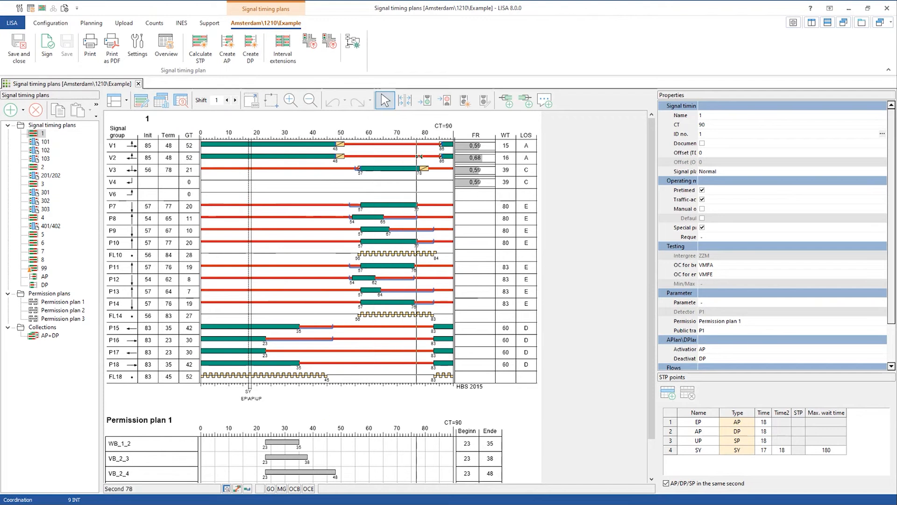
- Extend signal timing plan 1 to a 125 s cycle and shift all timings 10 s earlier
{"action": "left_click", "coordinate": [413, 107]}
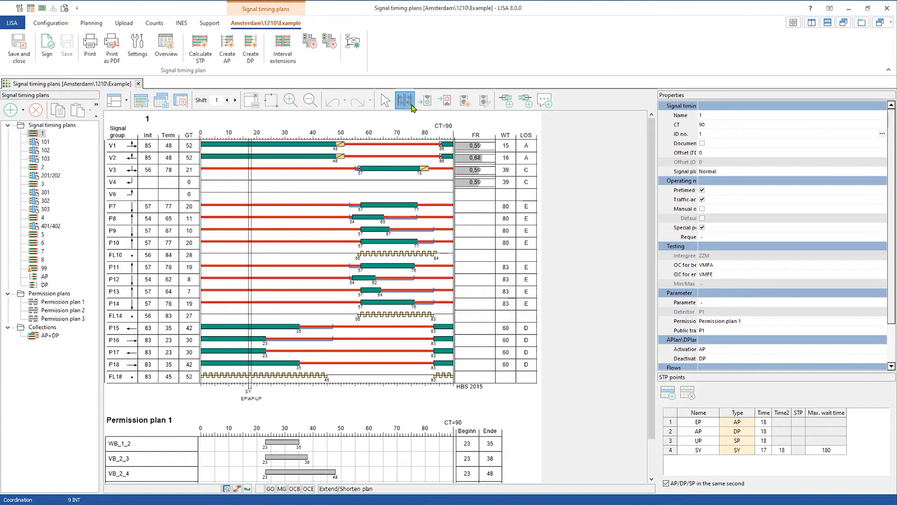
{"action": "left_click_drag", "start_coordinate": [277, 341], "coordinate": [376, 354]}
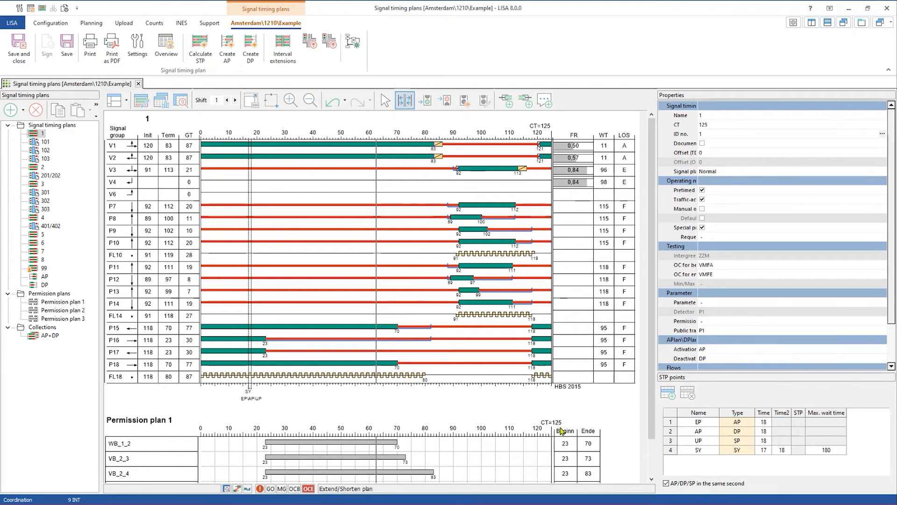
{"action": "left_click", "coordinate": [226, 100]}
{"action": "left_click", "coordinate": [227, 100]}
{"action": "left_click", "coordinate": [227, 100]}
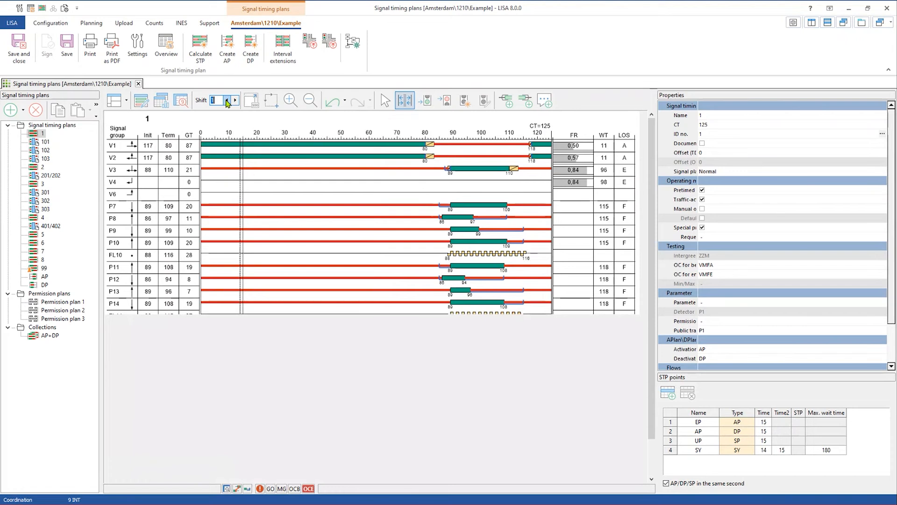
{"action": "left_click", "coordinate": [227, 100]}
{"action": "left_click", "coordinate": [227, 100]}
{"action": "left_click", "coordinate": [227, 100]}
{"action": "left_click", "coordinate": [226, 100]}
{"action": "left_click", "coordinate": [227, 100]}
{"action": "left_click", "coordinate": [226, 100]}
{"action": "left_click", "coordinate": [227, 100]}
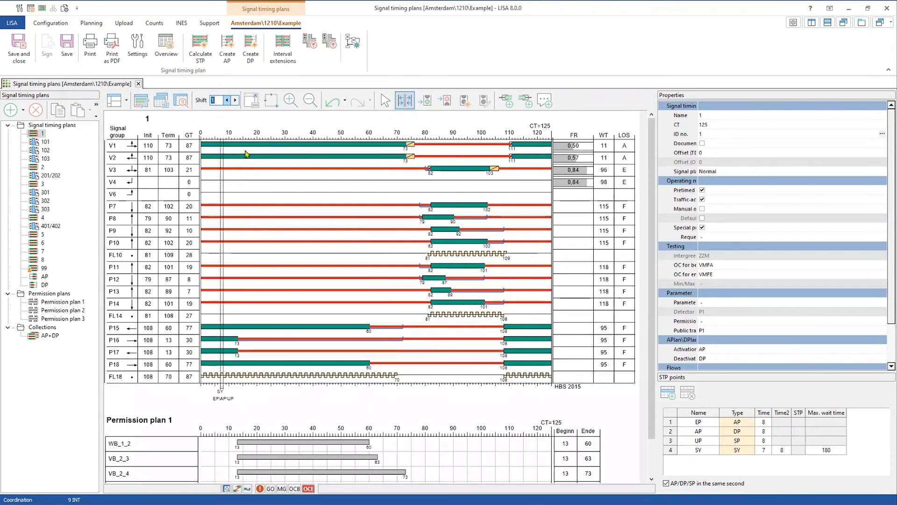
{"action": "left_click", "coordinate": [385, 100]}
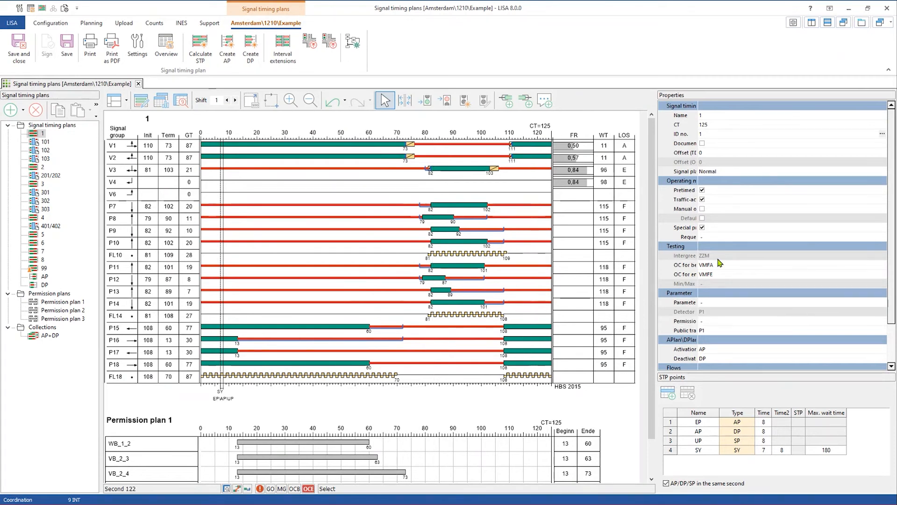
- Widen the Properties label column and keep public transport parameter set P1 for plan 1
{"action": "left_click_drag", "start_coordinate": [701, 248], "coordinate": [746, 225]}
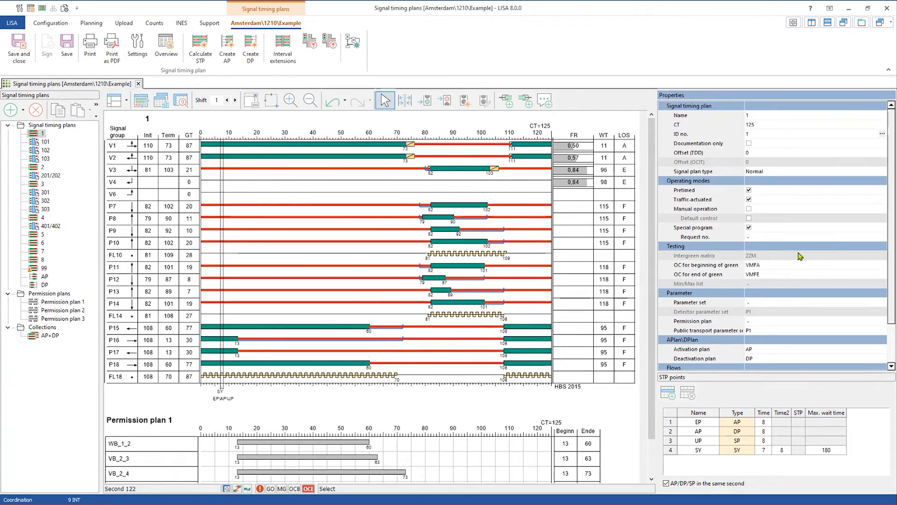
{"action": "scroll", "coordinate": [800, 256], "scroll_direction": "down", "scroll_amount": 2}
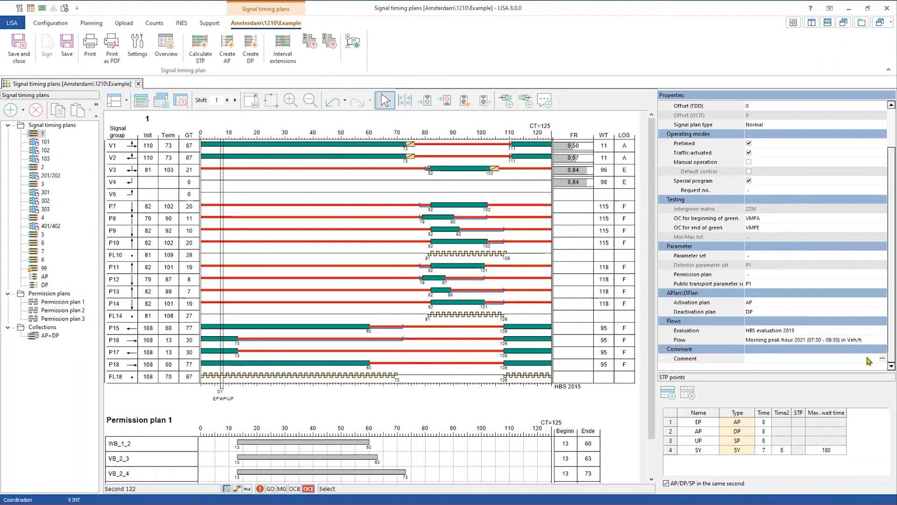
{"action": "left_click", "coordinate": [757, 285]}
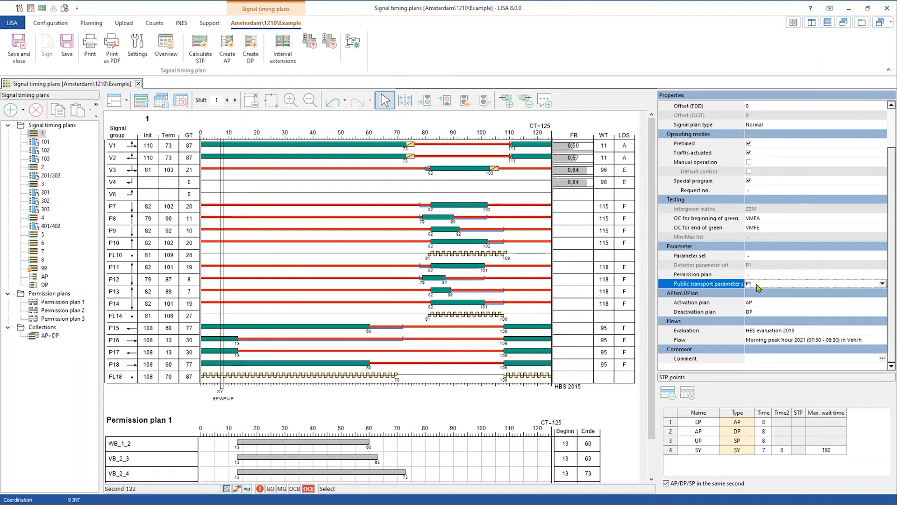
{"action": "left_click", "coordinate": [758, 285]}
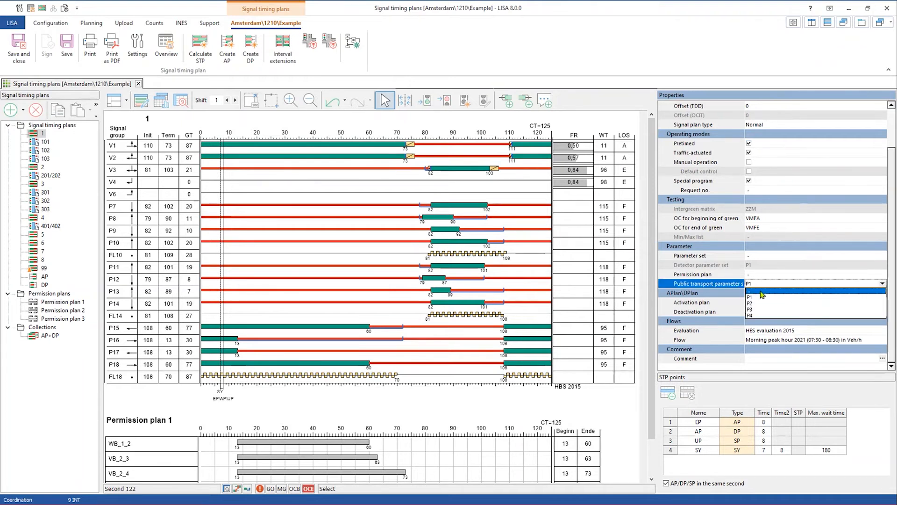
{"action": "left_click", "coordinate": [758, 265]}
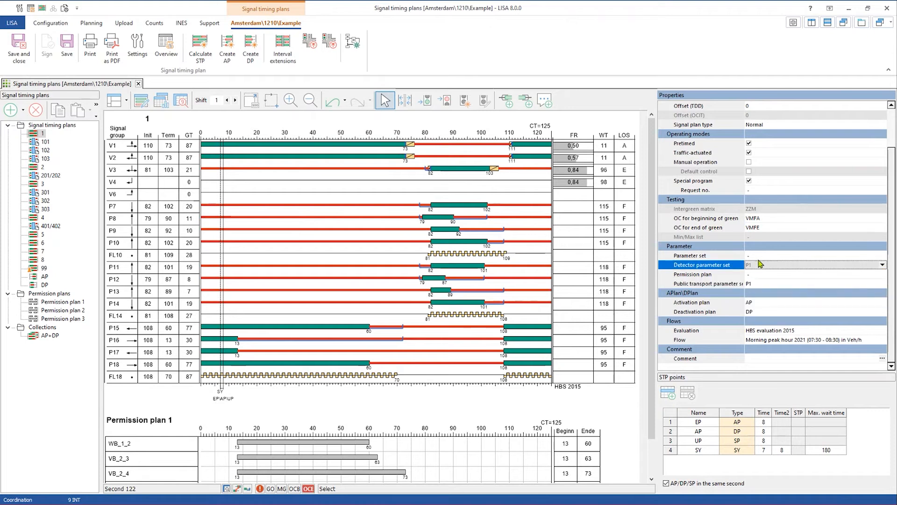
- Assign Permission plan 1 to plan 1, then reset the permission plan to '-'
{"action": "left_click", "coordinate": [752, 276]}
{"action": "left_click", "coordinate": [753, 275]}
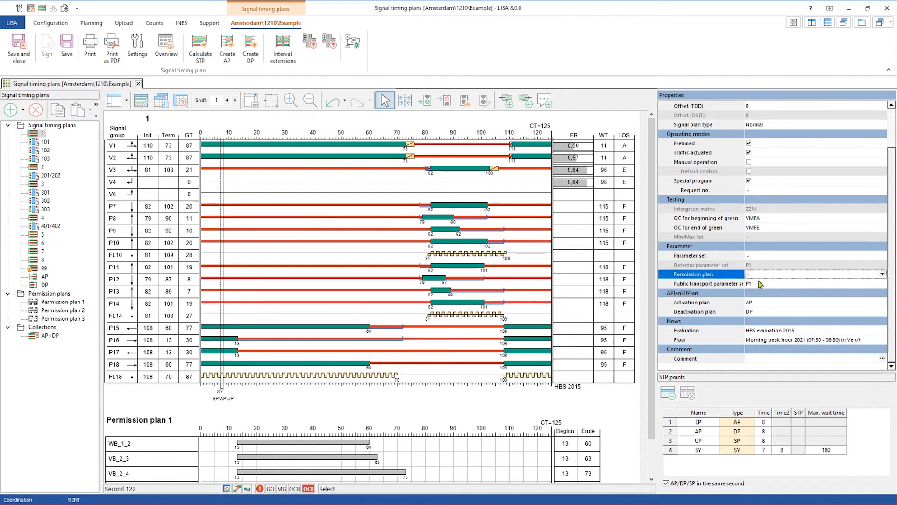
{"action": "left_click", "coordinate": [762, 289]}
{"action": "left_click", "coordinate": [765, 275]}
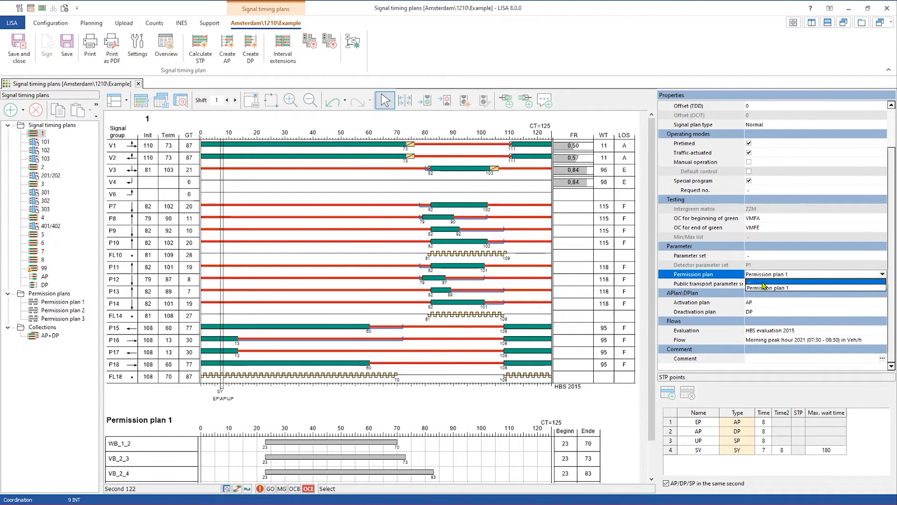
{"action": "left_click", "coordinate": [762, 282]}
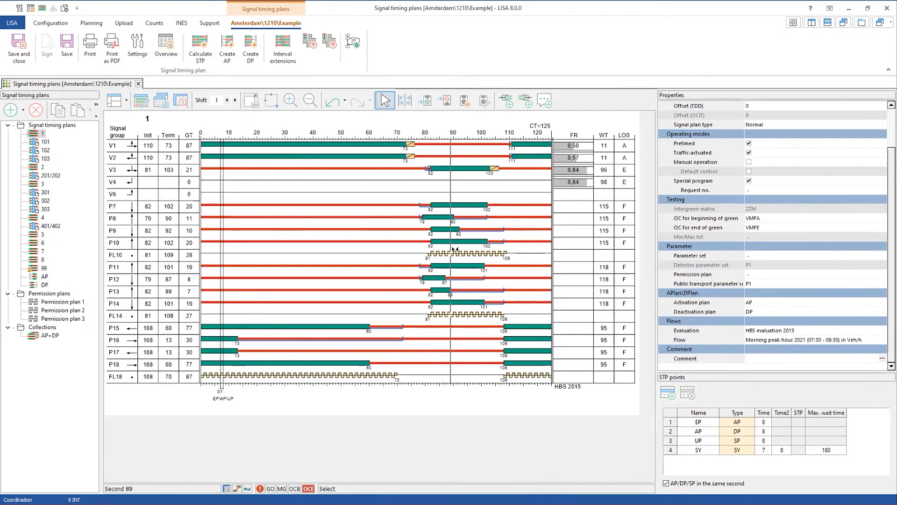
- Review Permission plans 1 and 2, then display signal timing plans 1 and 101 (CT=90)
{"action": "left_click", "coordinate": [71, 303]}
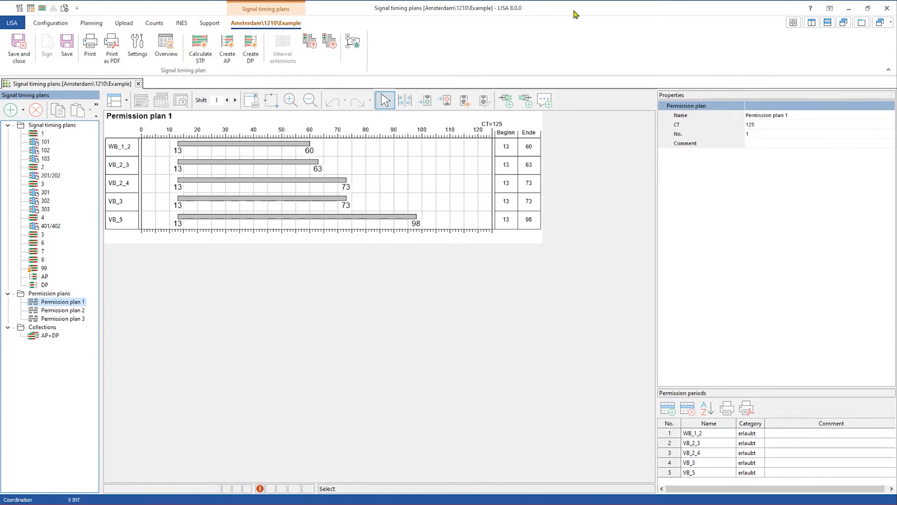
{"action": "left_click", "coordinate": [53, 314]}
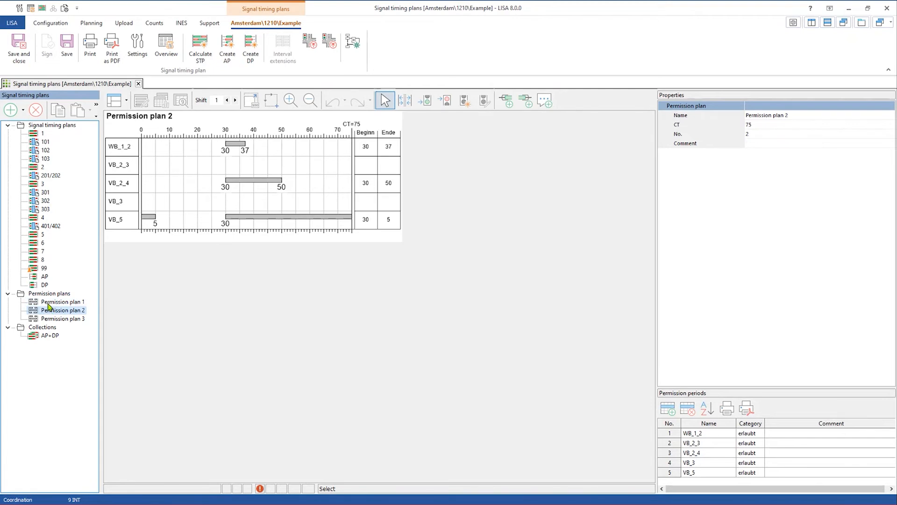
{"action": "left_click", "coordinate": [50, 303]}
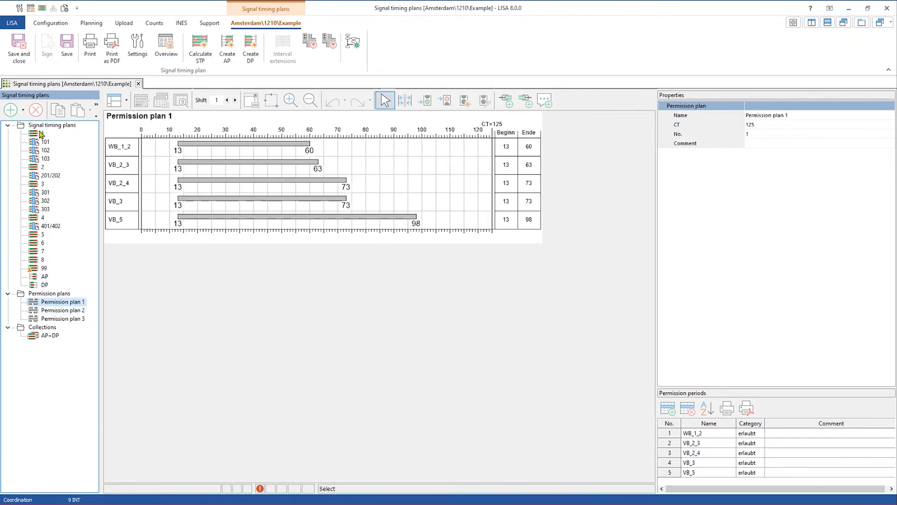
{"action": "left_click", "coordinate": [41, 135]}
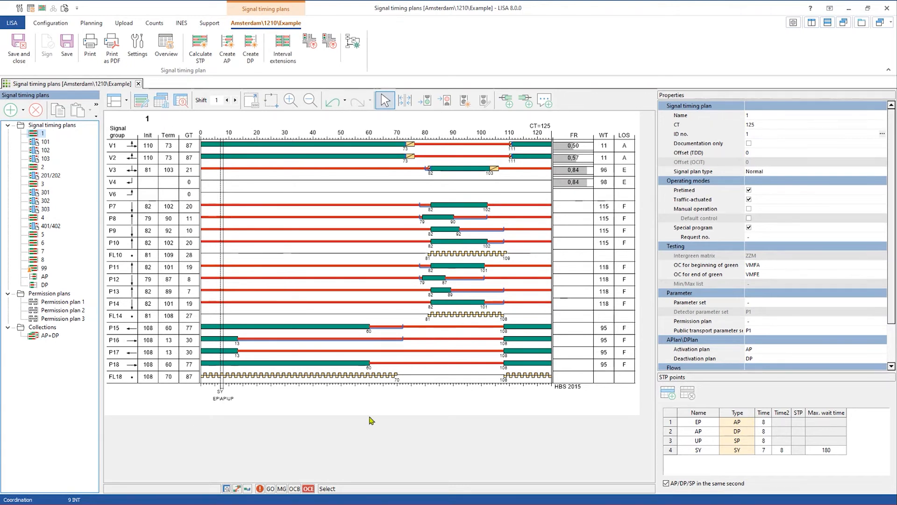
{"action": "left_click", "coordinate": [43, 142]}
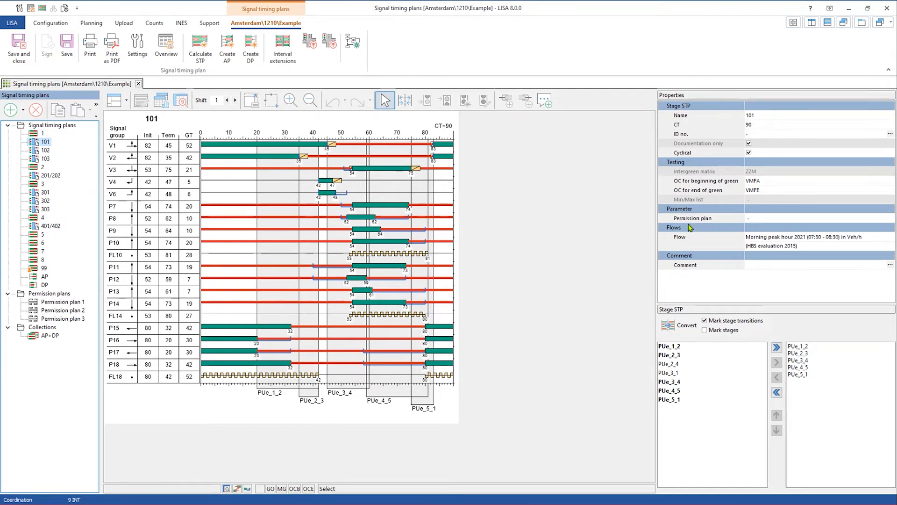
- Assign Permission plan 3 to stage signal timing plan 101
{"action": "left_click", "coordinate": [760, 220]}
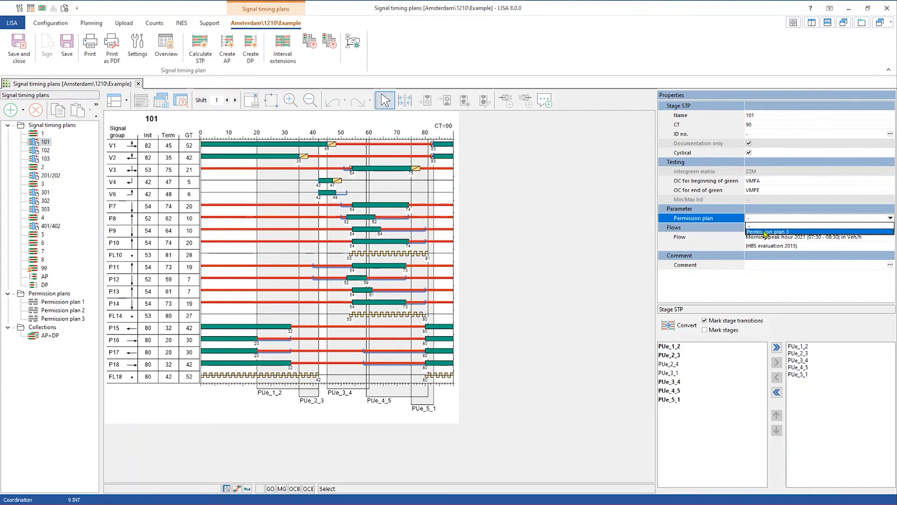
{"action": "left_click", "coordinate": [769, 231]}
{"action": "scroll", "coordinate": [626, 320], "scroll_direction": "down", "scroll_amount": 1}
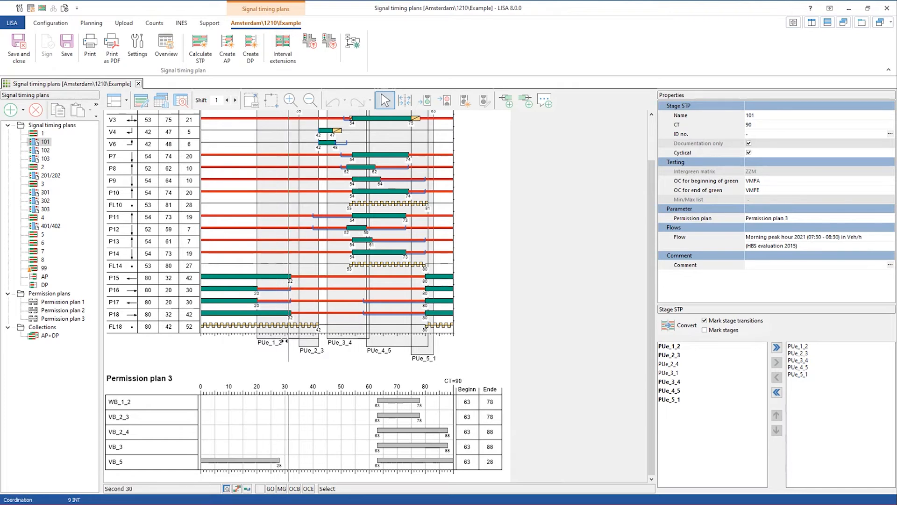
- Inspect the PUe_1_2 stage transition, then return to signal timing plan 1
{"action": "left_click", "coordinate": [288, 341]}
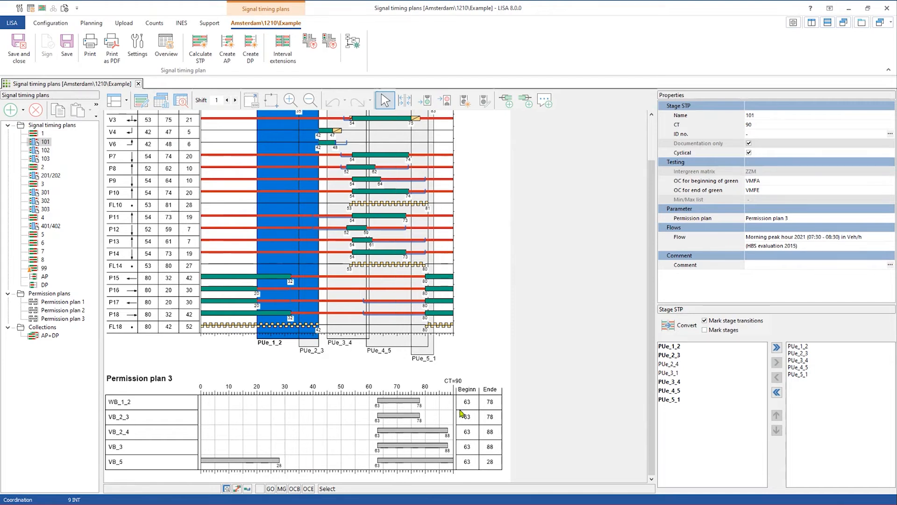
{"action": "left_click", "coordinate": [529, 343]}
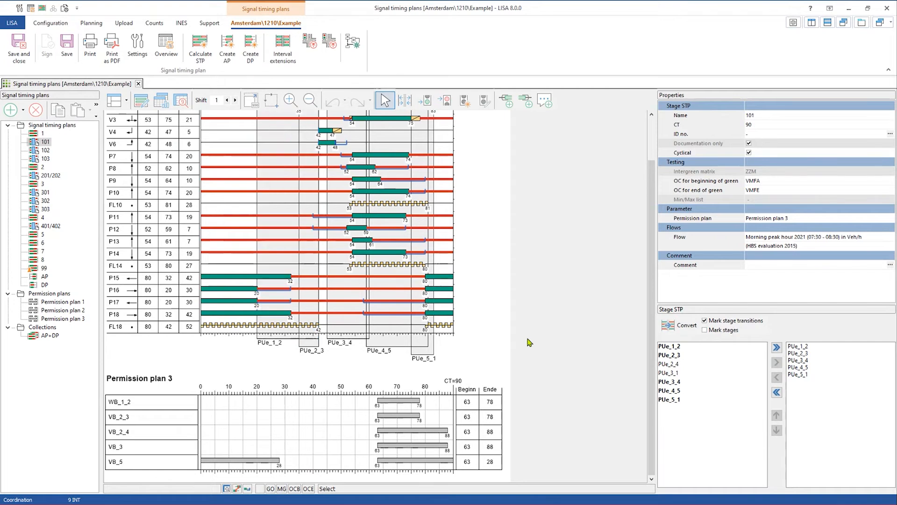
{"action": "scroll", "coordinate": [528, 348], "scroll_direction": "up", "scroll_amount": 2}
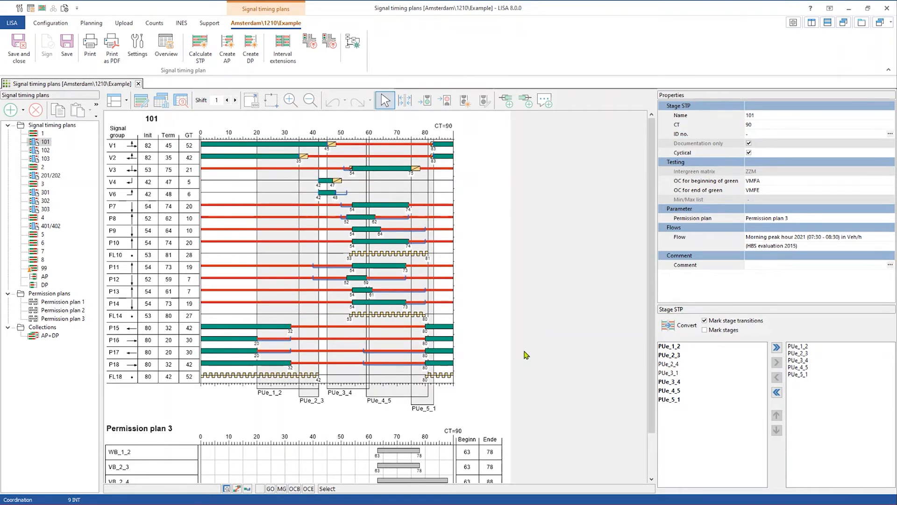
{"action": "left_click", "coordinate": [43, 134]}
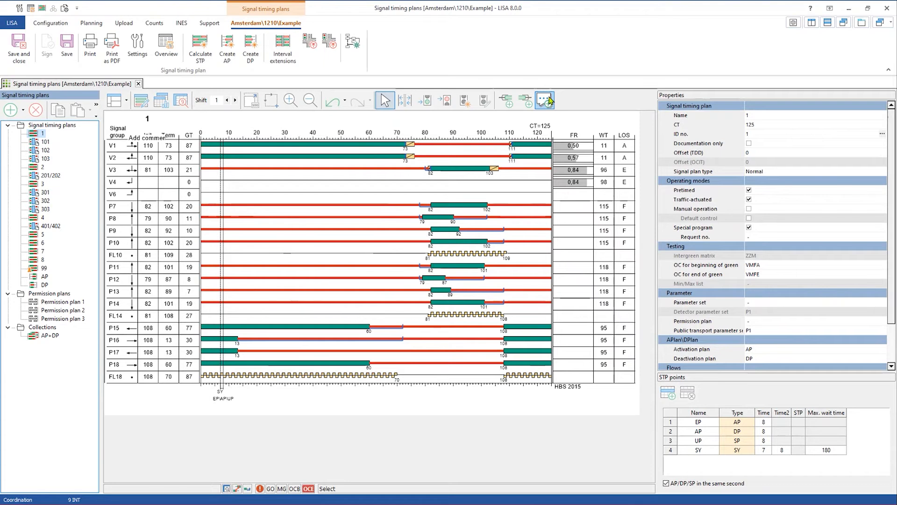
- Place a comment box on plan 1's diagram and assign it Permission plan 1
{"action": "left_click", "coordinate": [204, 155]}
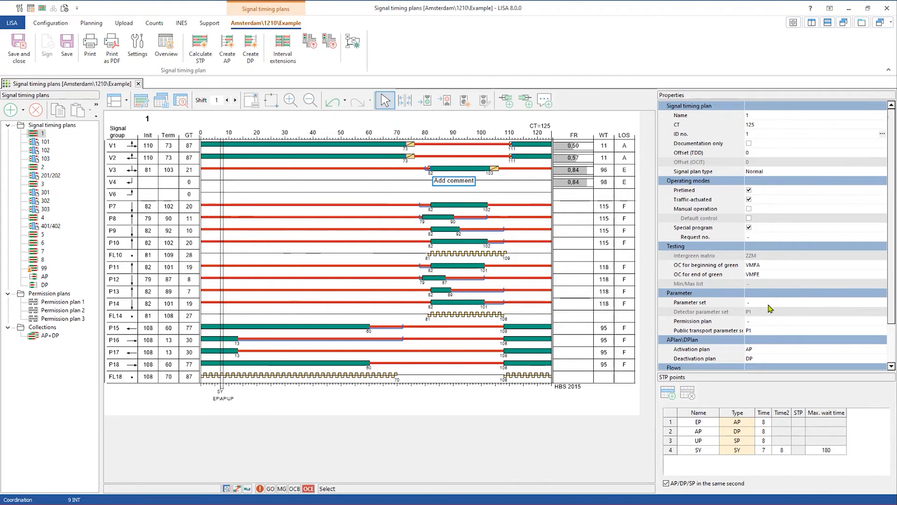
{"action": "left_click", "coordinate": [760, 322]}
{"action": "left_click", "coordinate": [760, 322]}
{"action": "left_click", "coordinate": [762, 337]}
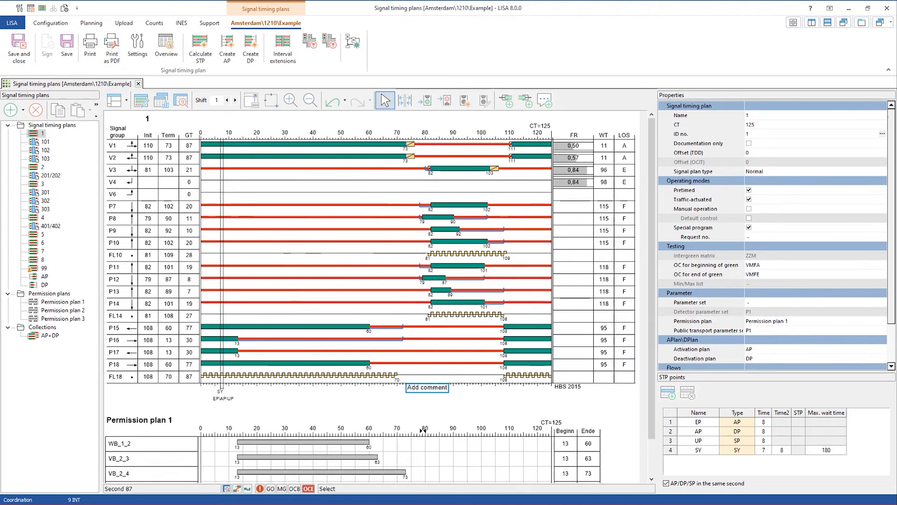
{"action": "scroll", "coordinate": [423, 423], "scroll_direction": "down", "scroll_amount": 1}
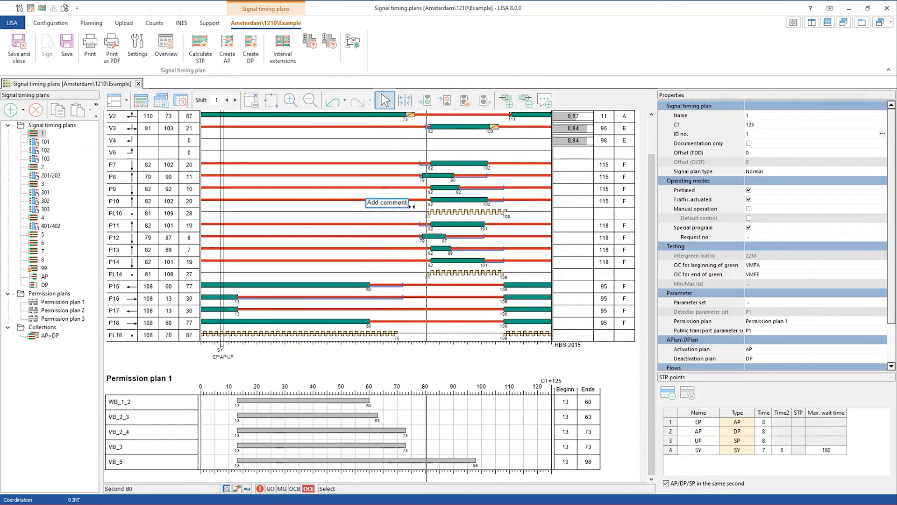
{"action": "scroll", "coordinate": [394, 335], "scroll_direction": "up", "scroll_amount": 2}
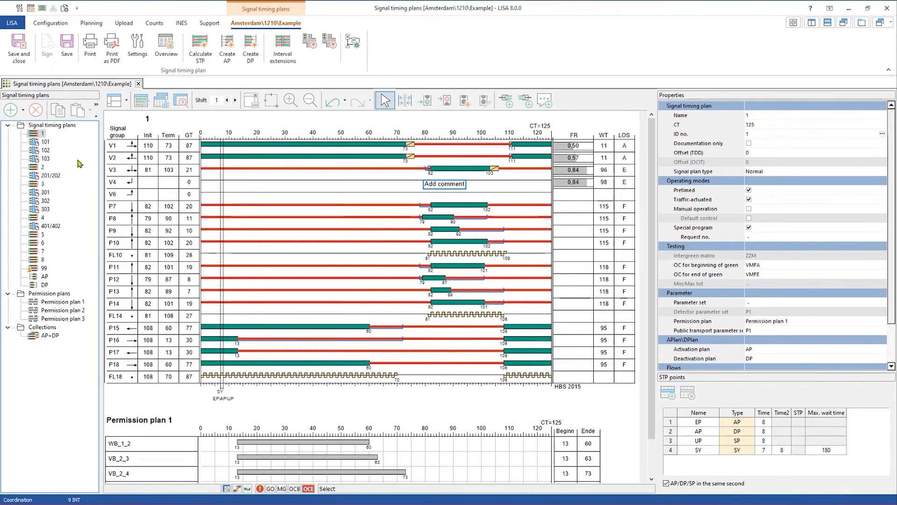
- Open signal timing plan 1 in a separate window, enlarge it, and move it right
{"action": "right_click", "coordinate": [41, 136]}
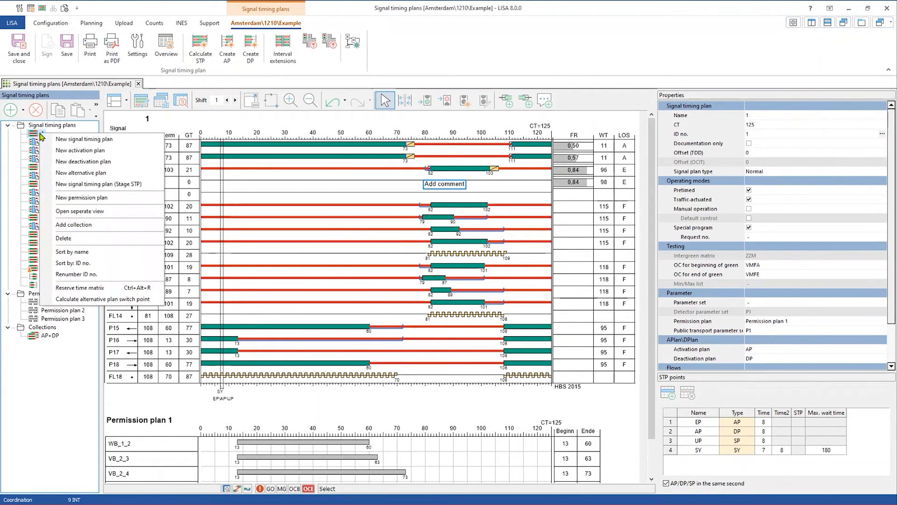
{"action": "left_click", "coordinate": [100, 212]}
{"action": "left_click_drag", "start_coordinate": [289, 173], "coordinate": [717, 370]}
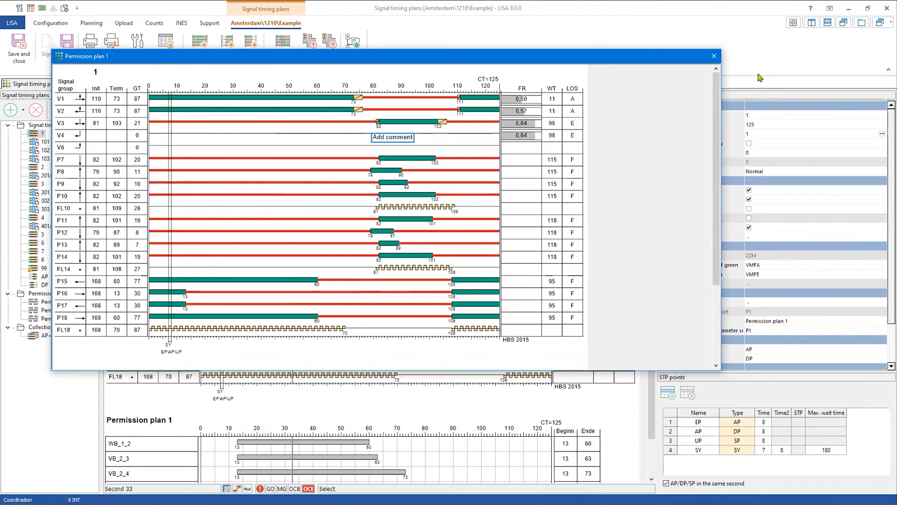
{"action": "left_click_drag", "start_coordinate": [68, 61], "coordinate": [580, 19]}
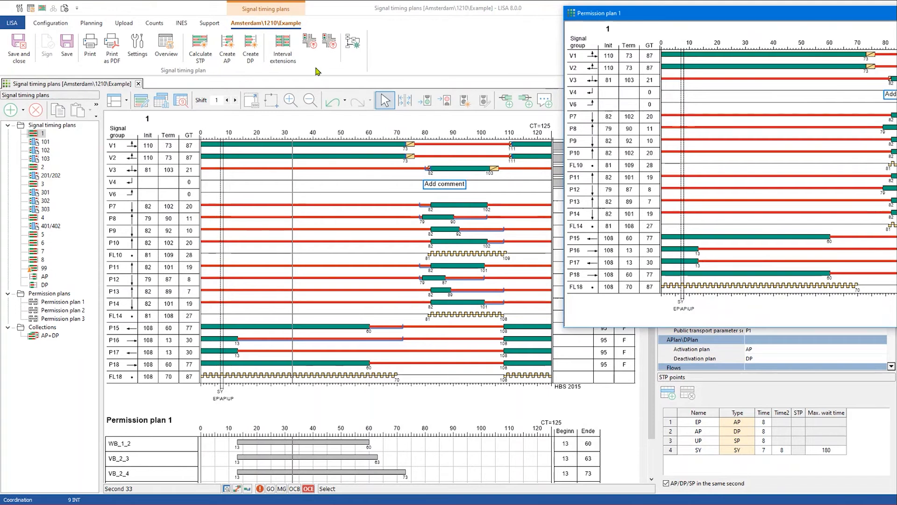
{"action": "left_click", "coordinate": [91, 23]}
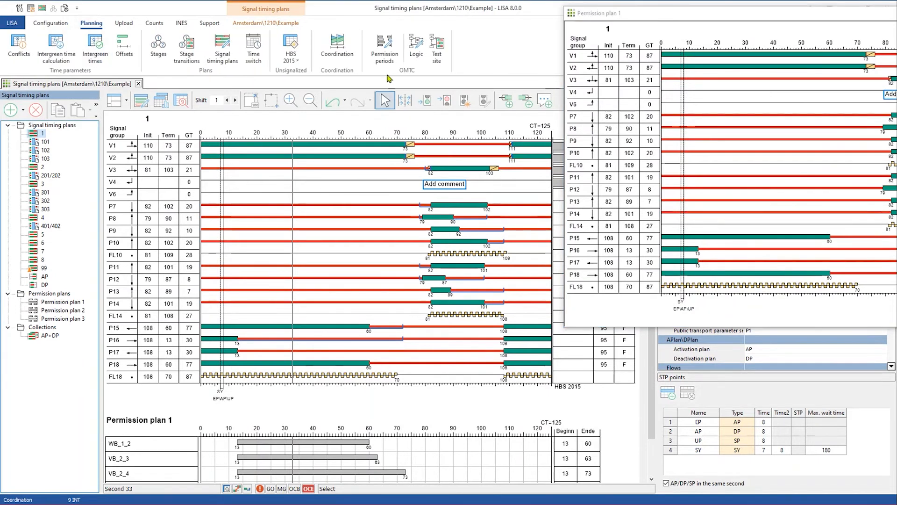
- Open the test site for 1210 Example, then close the Permission plan 1 window and test site
{"action": "left_click", "coordinate": [441, 50]}
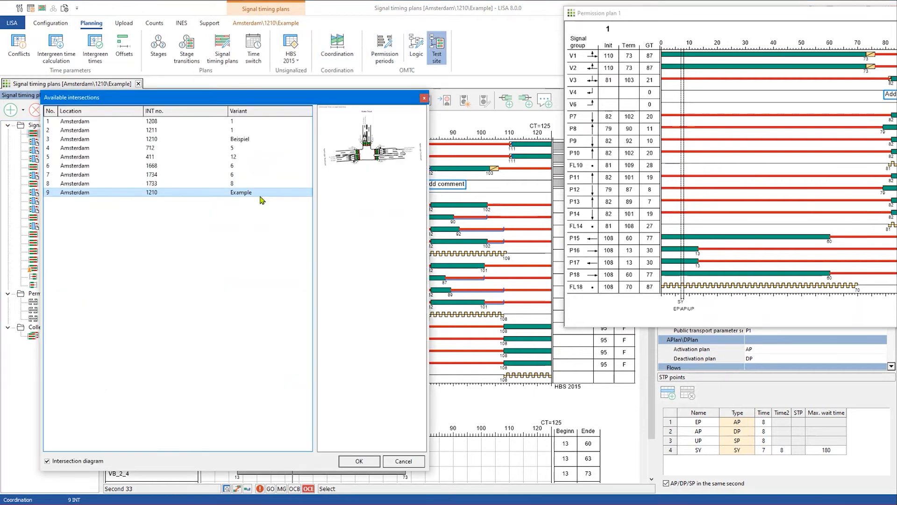
{"action": "double_click", "coordinate": [262, 200]}
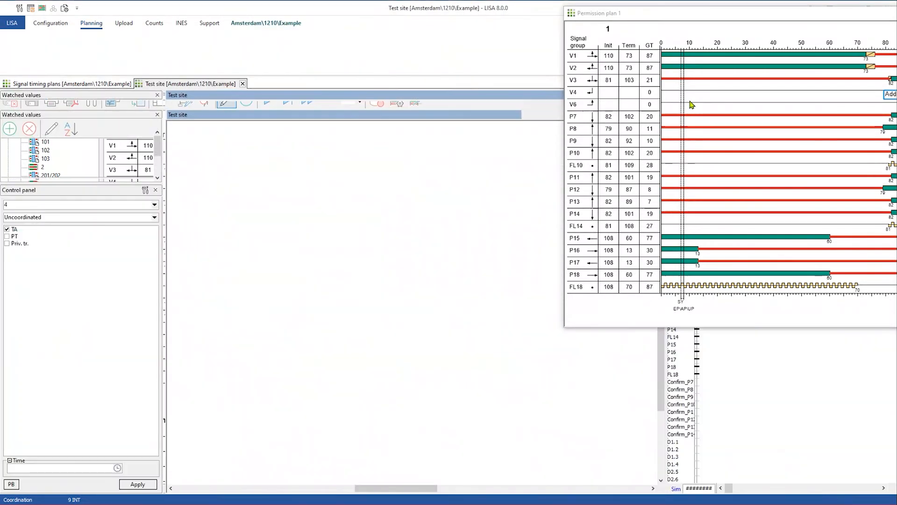
{"action": "scroll", "coordinate": [777, 182], "scroll_direction": "down", "scroll_amount": 3}
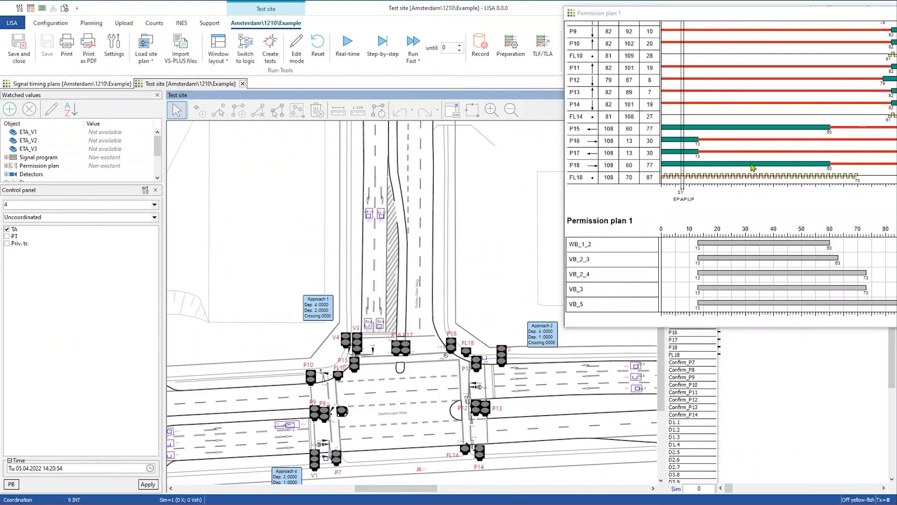
{"action": "left_click_drag", "start_coordinate": [694, 21], "coordinate": [202, 130]}
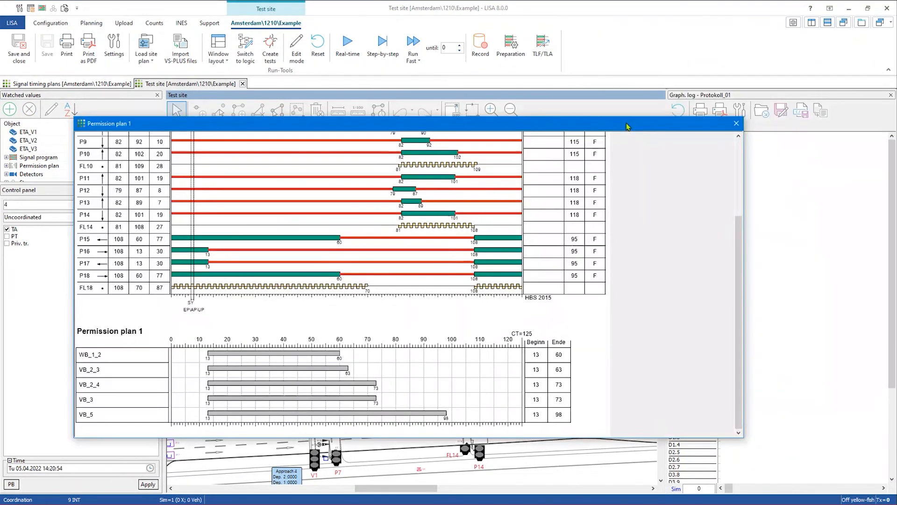
{"action": "left_click", "coordinate": [736, 124]}
{"action": "left_click", "coordinate": [243, 83]}
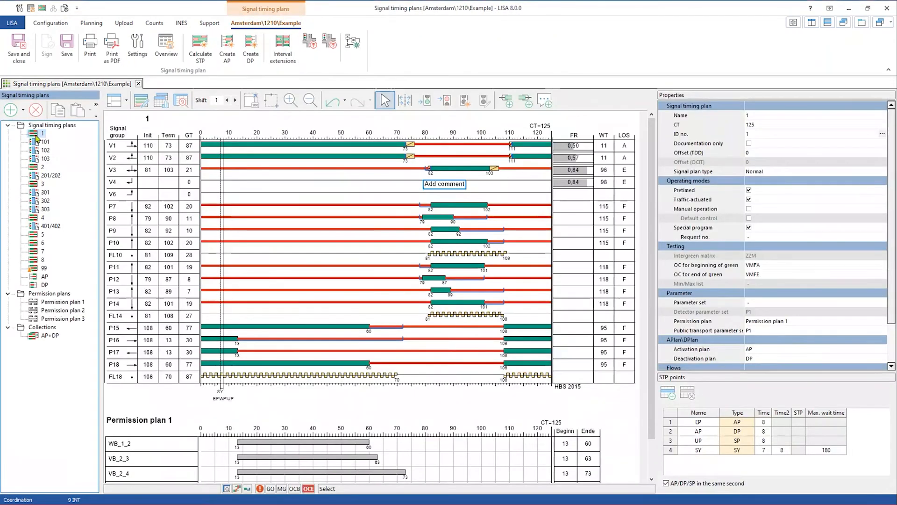
- Open signal timing plans 1 and 2 in separate windows, moving plan 2's window right
{"action": "right_click", "coordinate": [37, 135]}
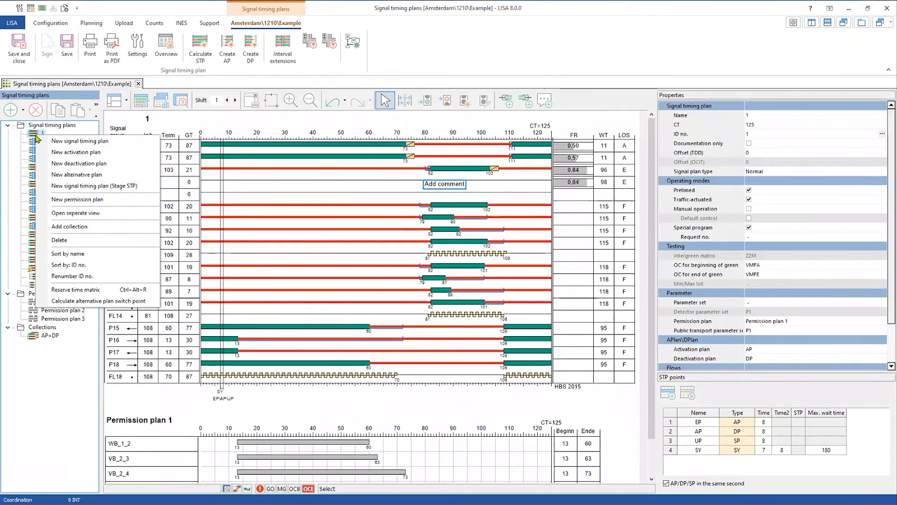
{"action": "left_click", "coordinate": [79, 214]}
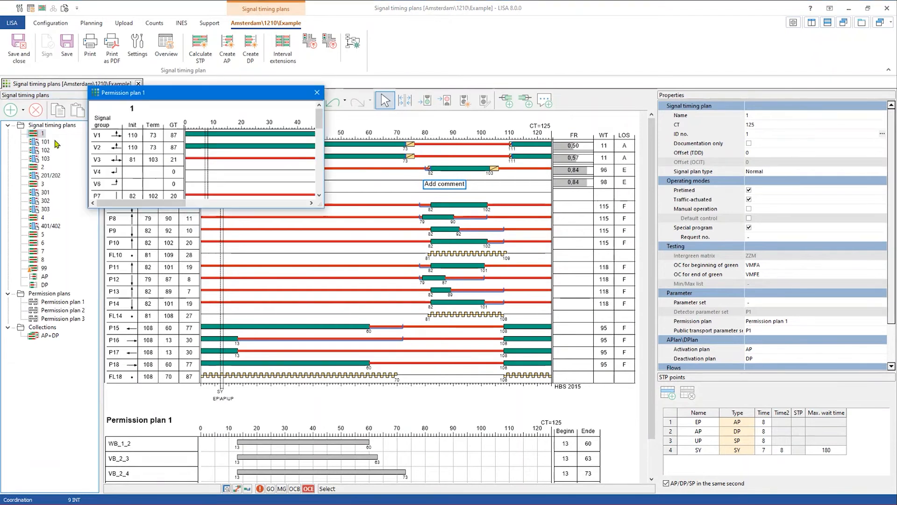
{"action": "left_click", "coordinate": [46, 141]}
{"action": "right_click", "coordinate": [42, 168]}
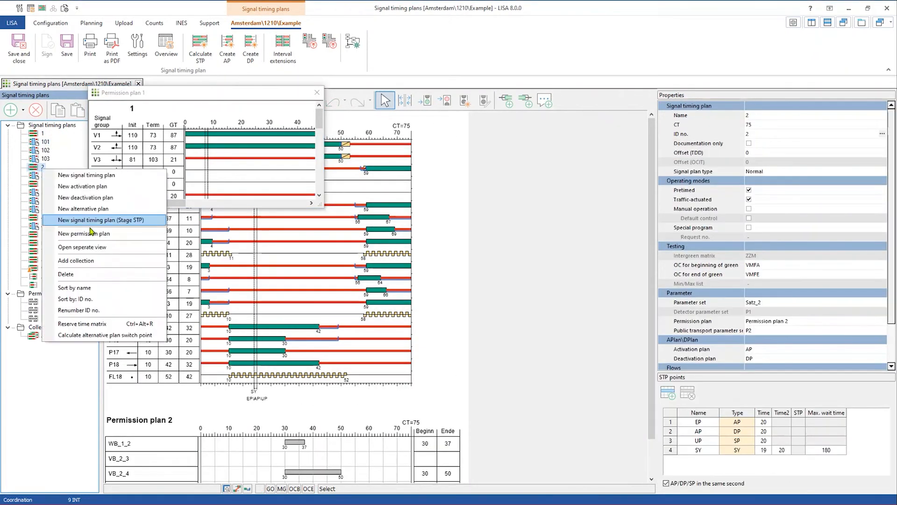
{"action": "left_click", "coordinate": [79, 247]}
{"action": "left_click_drag", "start_coordinate": [176, 101], "coordinate": [485, 119]}
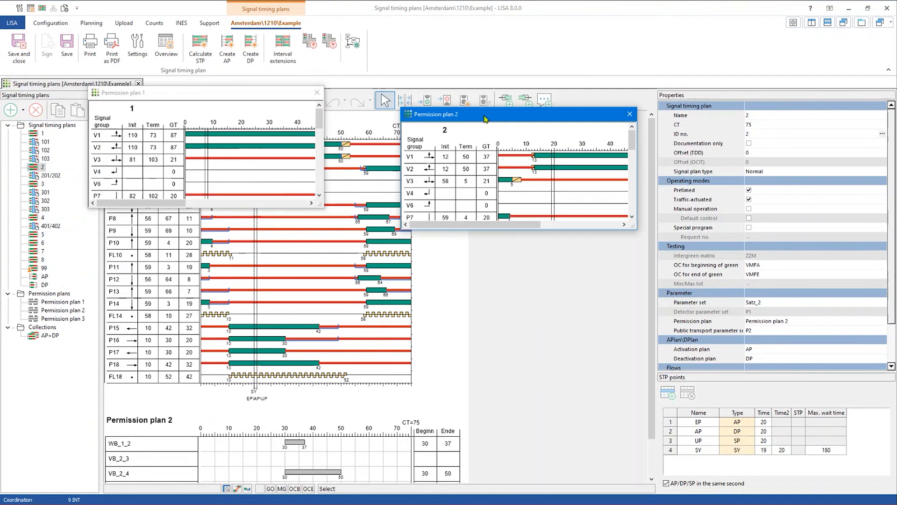
- View plan 4, close both plan windows, then browse plans 1 and 101 to the AP+DP collection
{"action": "left_click", "coordinate": [42, 218]}
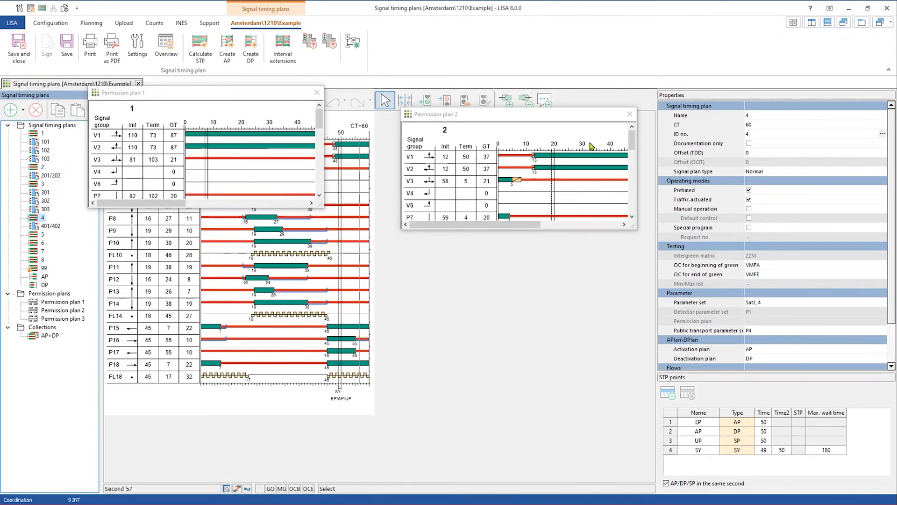
{"action": "left_click", "coordinate": [318, 93]}
{"action": "left_click", "coordinate": [630, 115]}
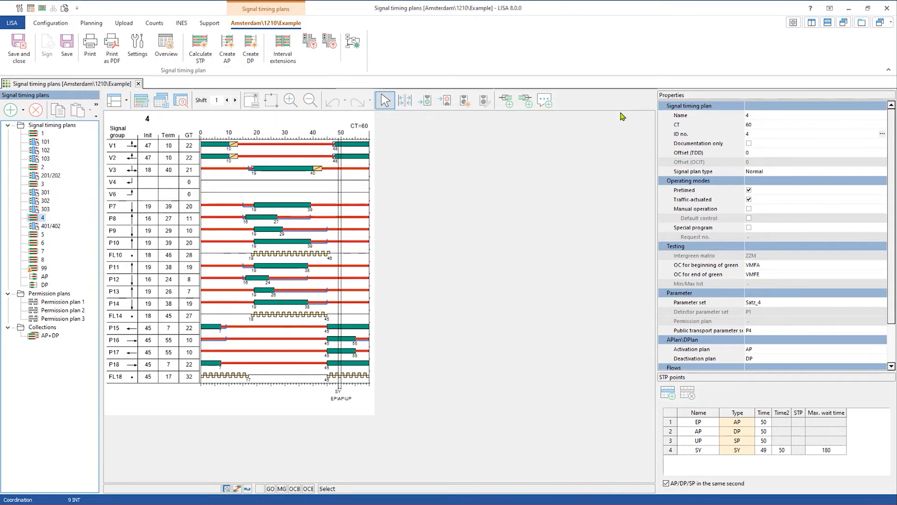
{"action": "left_click", "coordinate": [37, 135]}
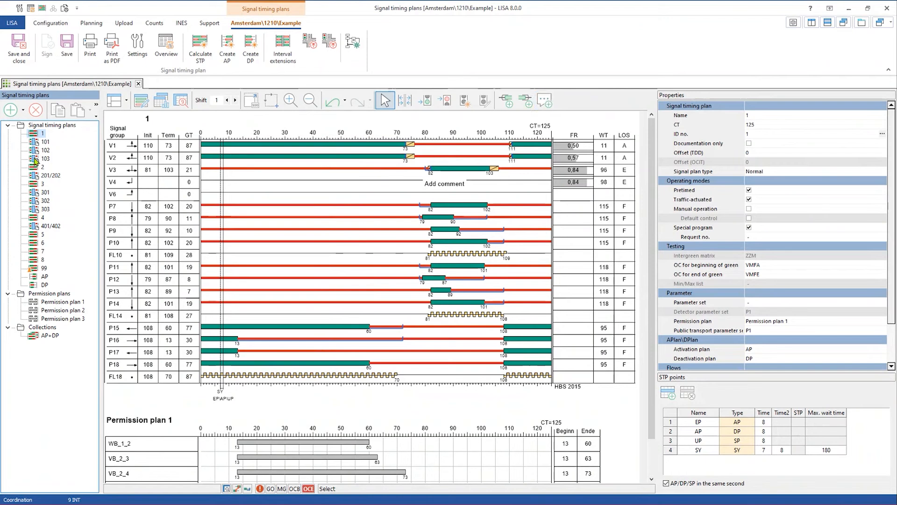
{"action": "left_click", "coordinate": [42, 143]}
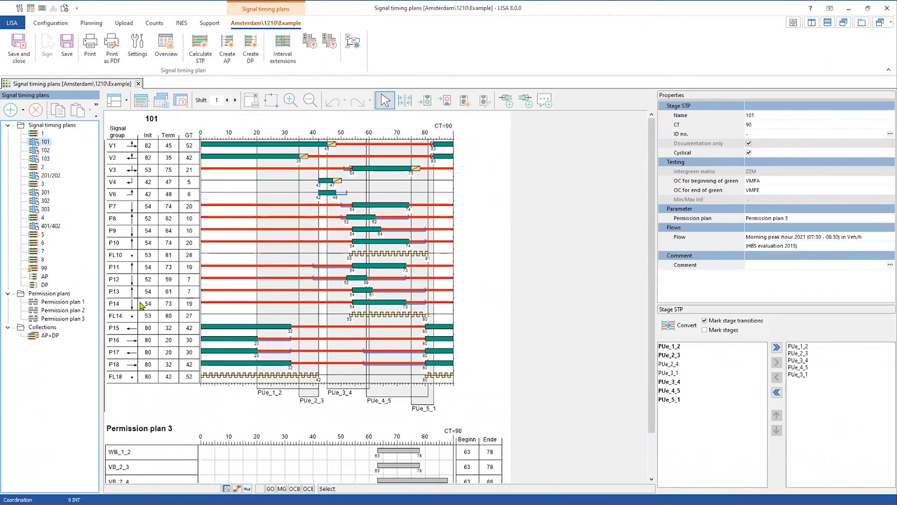
{"action": "left_click", "coordinate": [46, 336]}
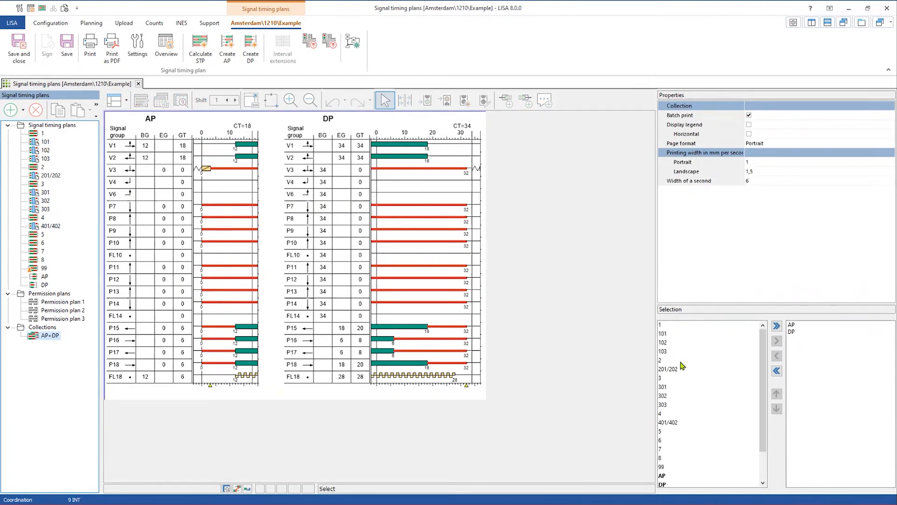
{"action": "scroll", "coordinate": [682, 366], "scroll_direction": "down", "scroll_amount": 2}
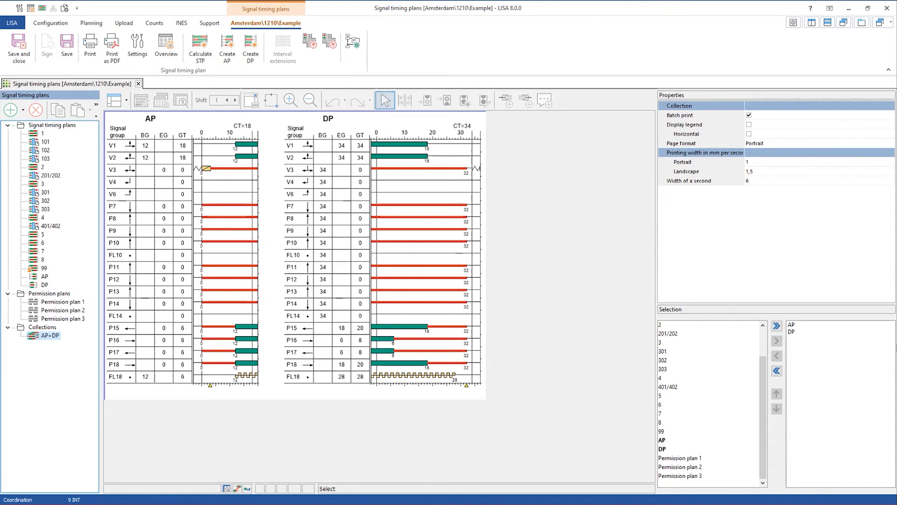
- In Permission plan 1, move the WB_1_2 permission period to the end of the list
{"action": "left_click", "coordinate": [74, 301]}
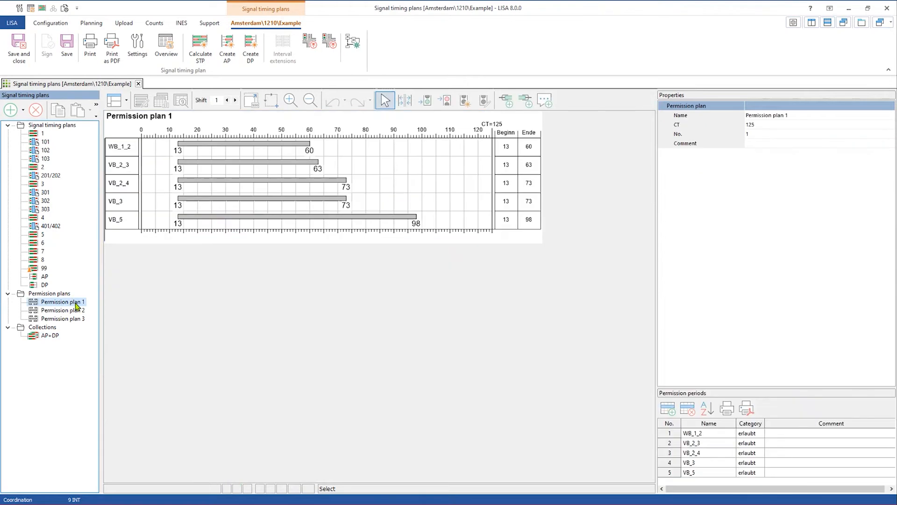
{"action": "left_click_drag", "start_coordinate": [700, 387], "coordinate": [687, 279]}
{"action": "left_click", "coordinate": [672, 326]}
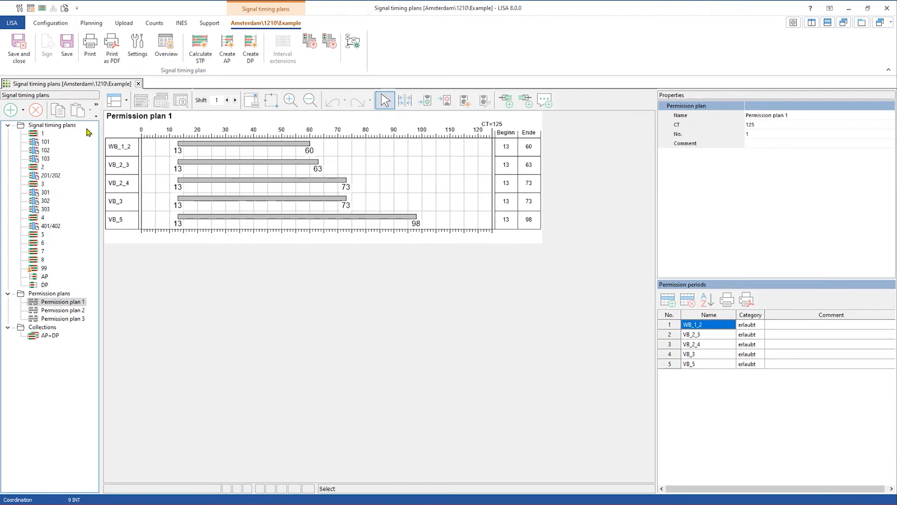
{"action": "left_click_drag", "start_coordinate": [673, 346], "coordinate": [673, 365]}
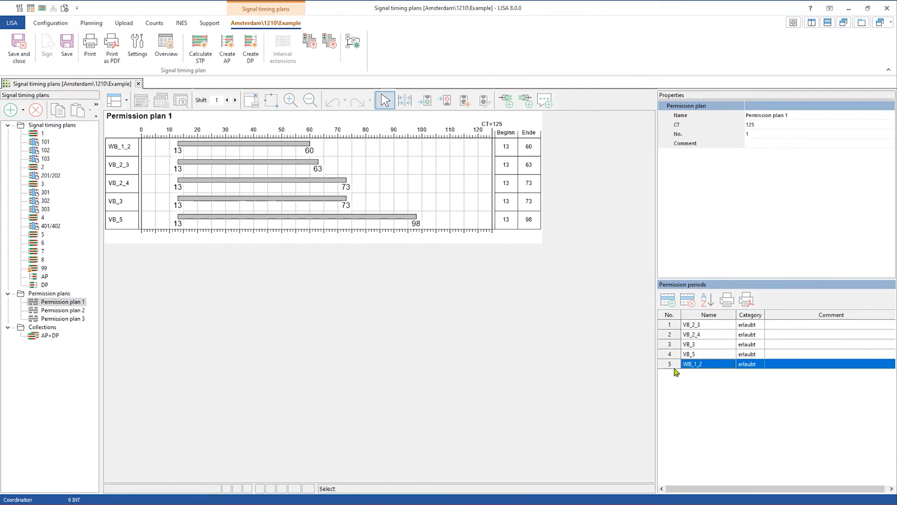
- Check Permission plan 2, move WB_1_2 back to the top of plan 1, and close the editor
{"action": "left_click", "coordinate": [73, 311]}
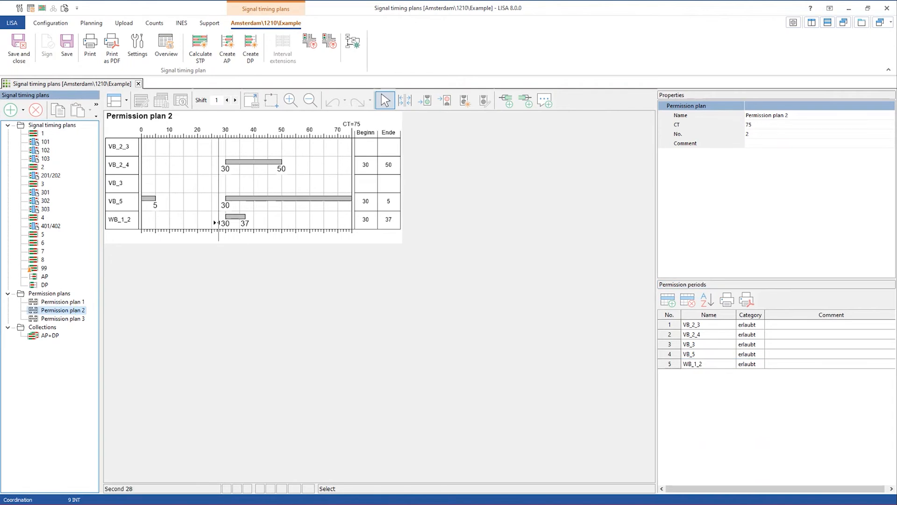
{"action": "left_click", "coordinate": [60, 294]}
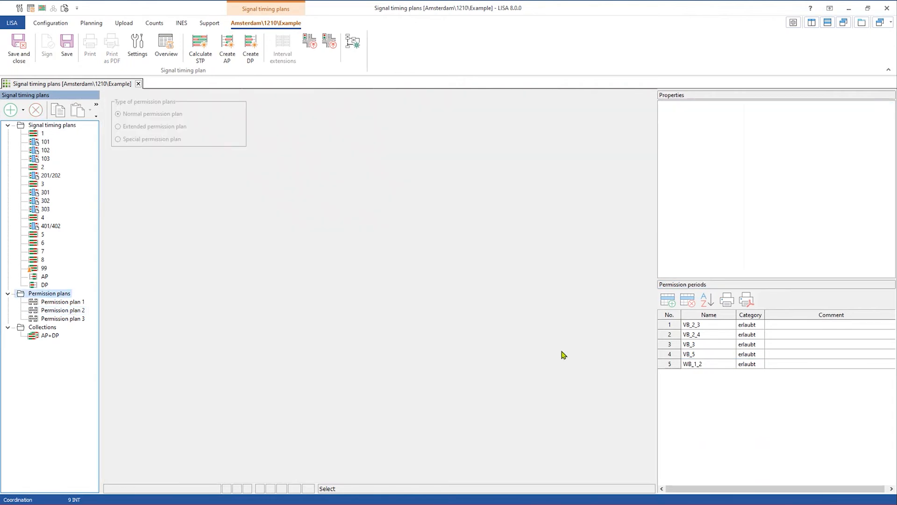
{"action": "left_click", "coordinate": [73, 310]}
{"action": "left_click", "coordinate": [70, 302]}
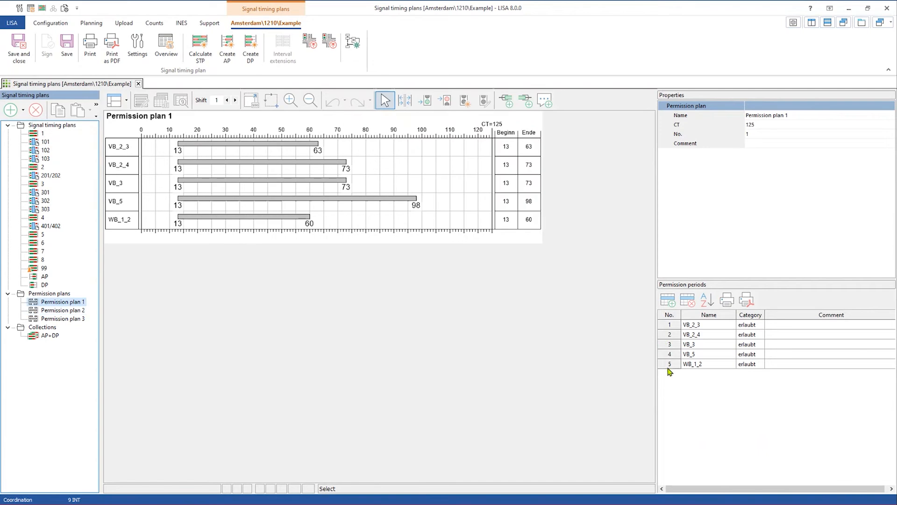
{"action": "left_click_drag", "start_coordinate": [670, 365], "coordinate": [669, 325]}
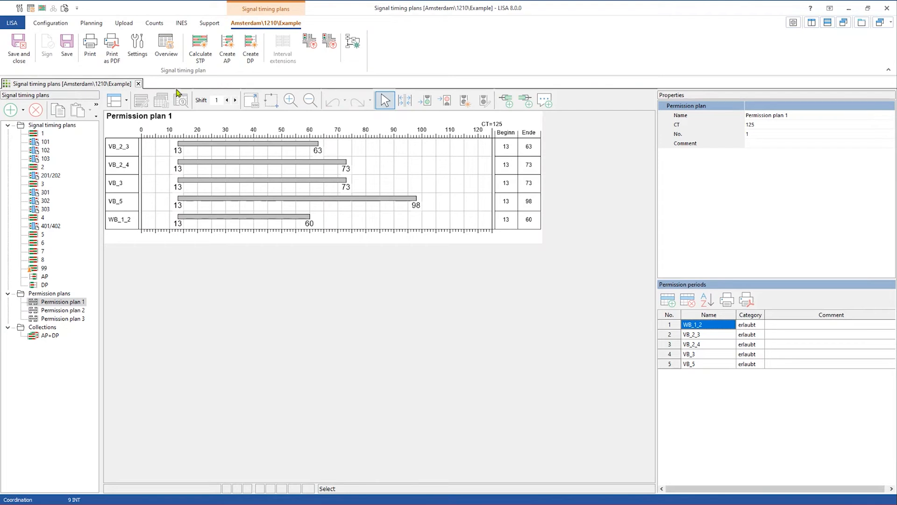
{"action": "left_click", "coordinate": [139, 84]}
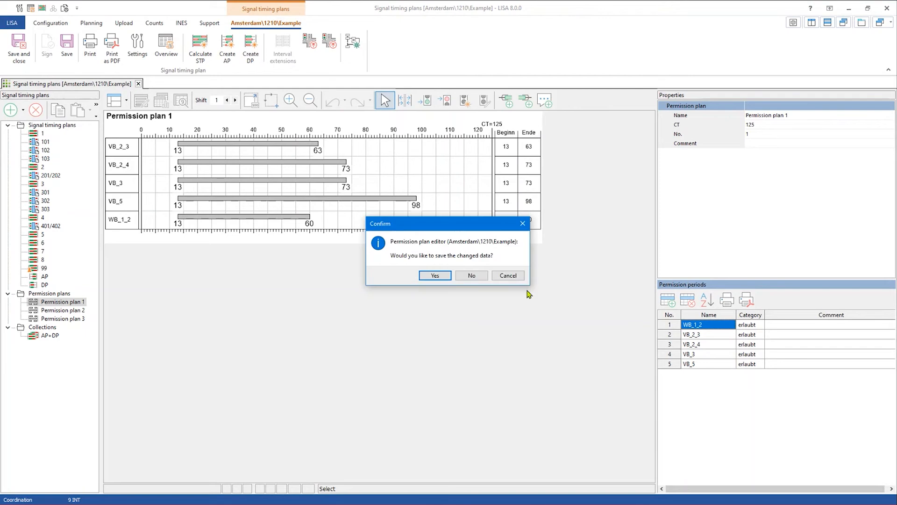
- Discard the permission and timing plan changes, then open intersection 1210 Example's control logic
{"action": "left_click", "coordinate": [470, 275]}
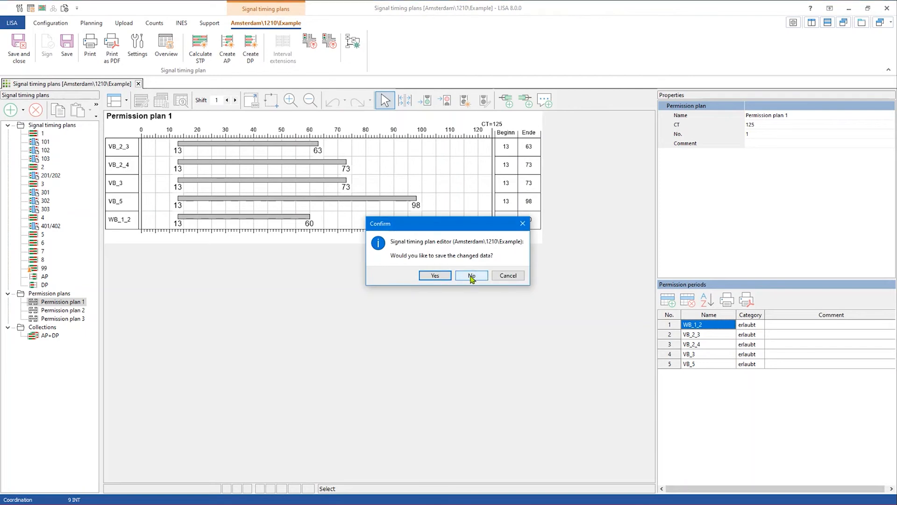
{"action": "left_click", "coordinate": [471, 276]}
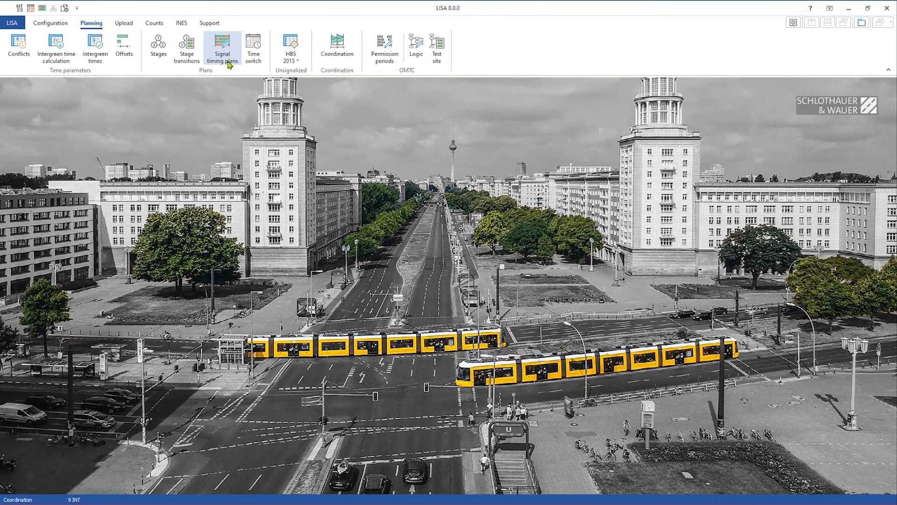
{"action": "left_click", "coordinate": [416, 47]}
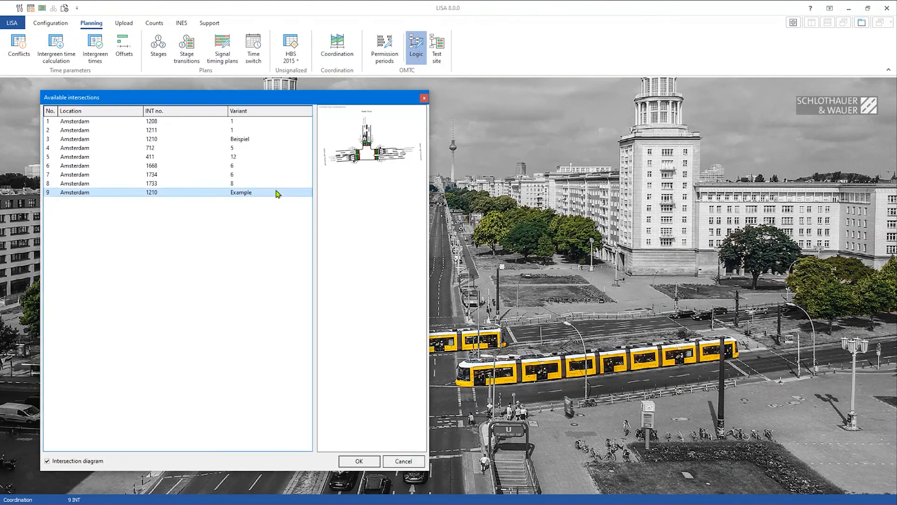
{"action": "double_click", "coordinate": [278, 193]}
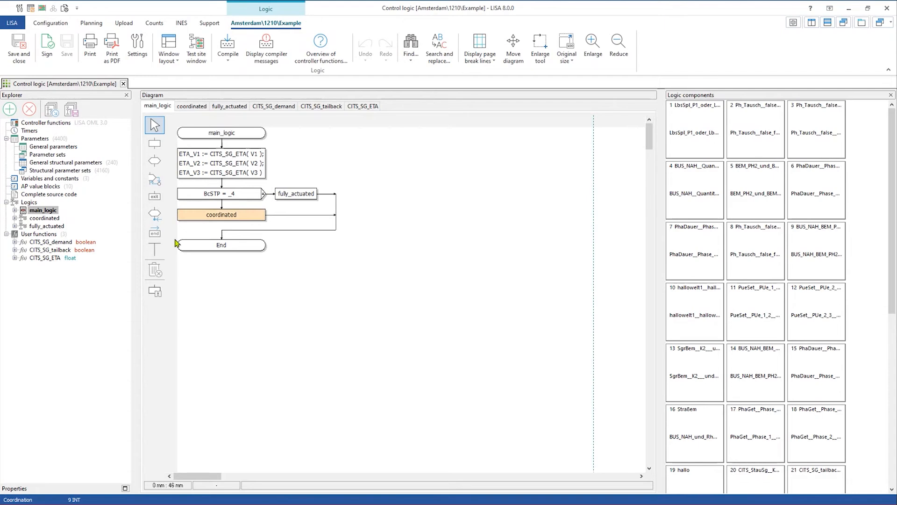
- Display the fully_actuated logic and show content previews in a widened Logic components panel
{"action": "double_click", "coordinate": [47, 226]}
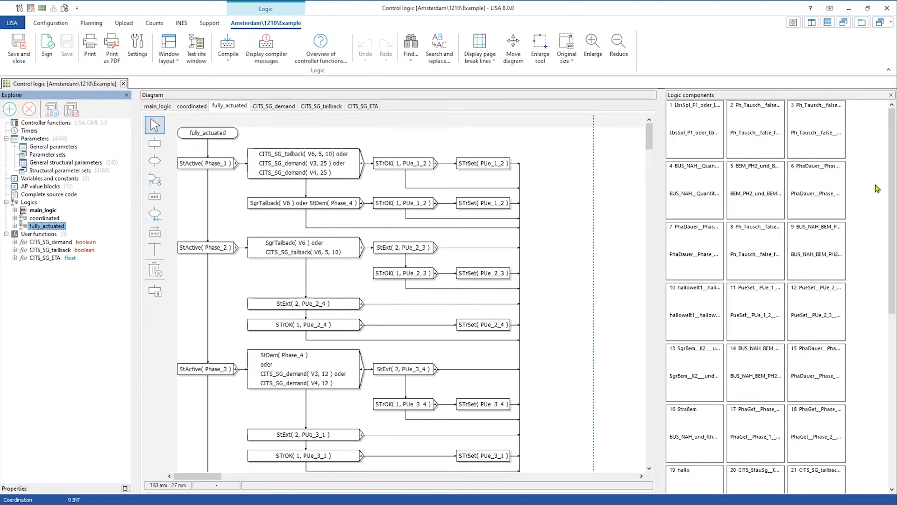
{"action": "left_click_drag", "start_coordinate": [659, 165], "coordinate": [635, 167]}
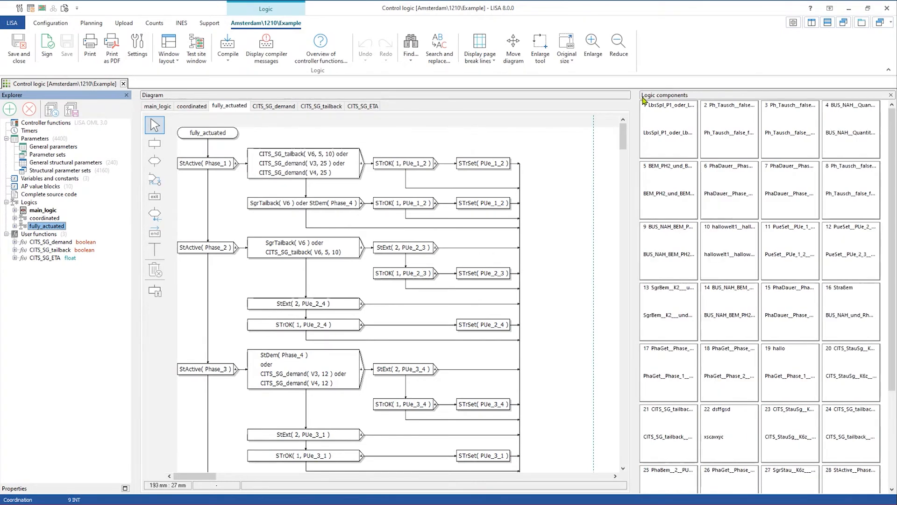
{"action": "left_click", "coordinate": [683, 149]}
{"action": "right_click", "coordinate": [683, 149]}
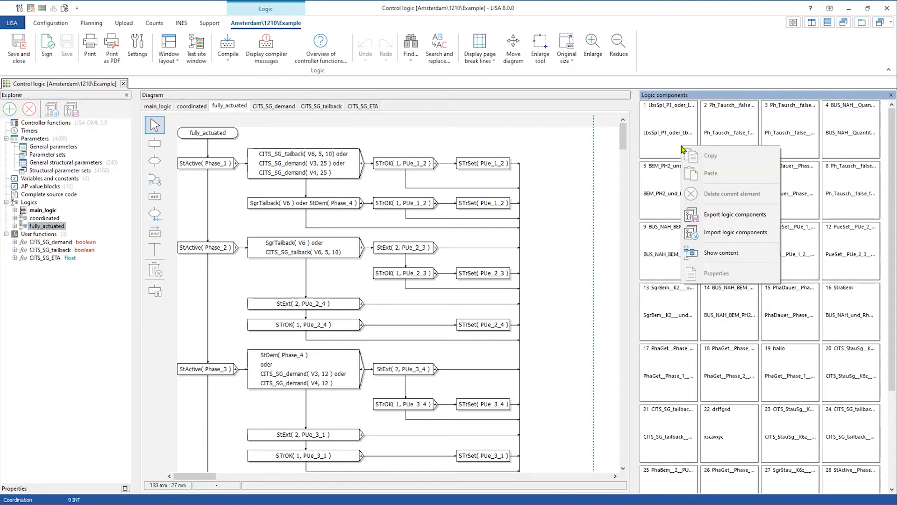
{"action": "left_click", "coordinate": [721, 252]}
{"action": "scroll", "coordinate": [705, 258], "scroll_direction": "down", "scroll_amount": 4}
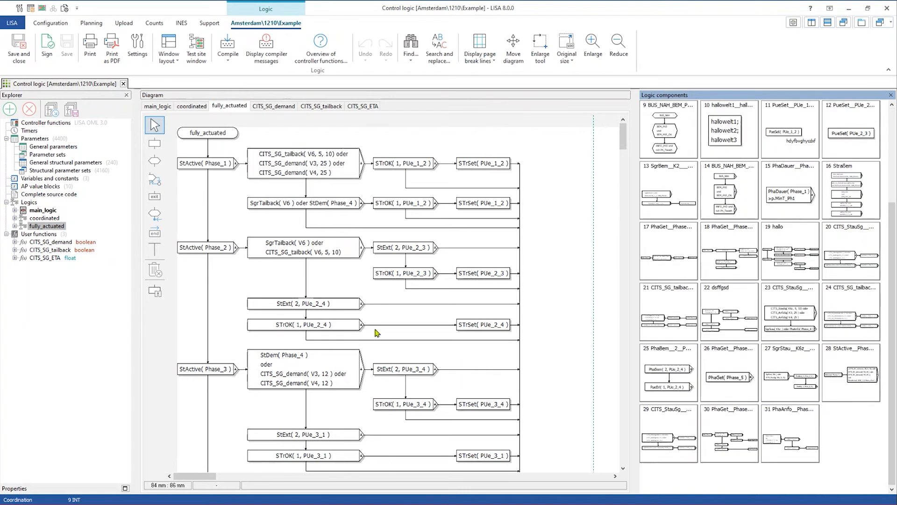
- Save the StDem(Phase_4) branch as new logic component 32
{"action": "left_click_drag", "start_coordinate": [244, 342], "coordinate": [537, 423]}
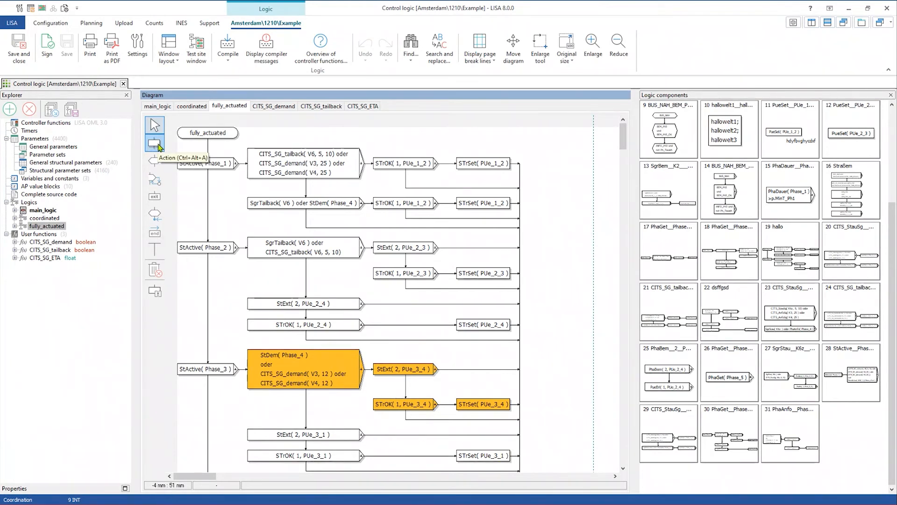
{"action": "left_click_drag", "start_coordinate": [294, 375], "coordinate": [841, 433]}
{"action": "left_click", "coordinate": [846, 424]}
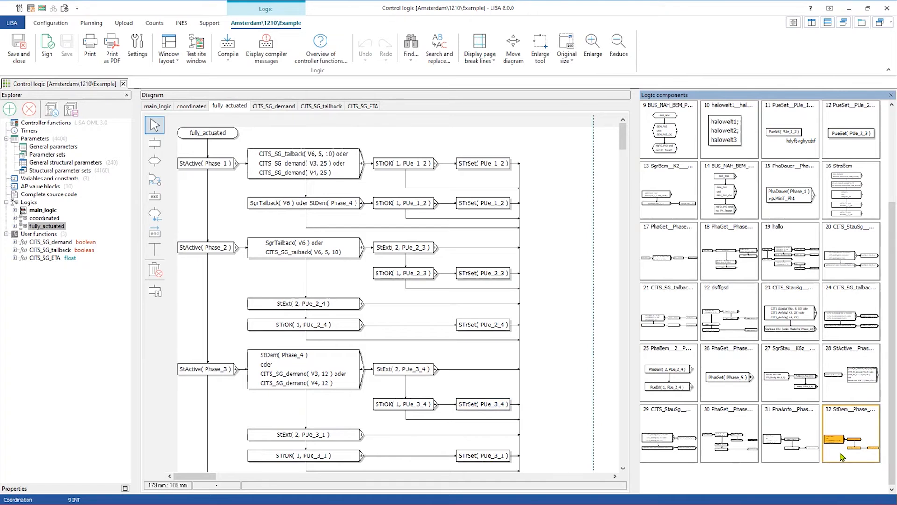
- Insert a new branch below fully_actuated and fill it with component 32's logic
{"action": "right_click", "coordinate": [730, 475]}
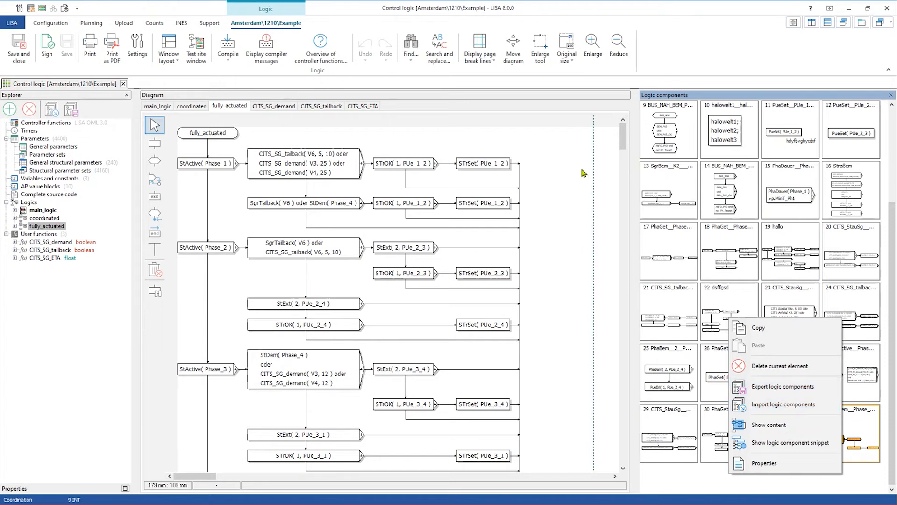
{"action": "left_click", "coordinate": [563, 233]}
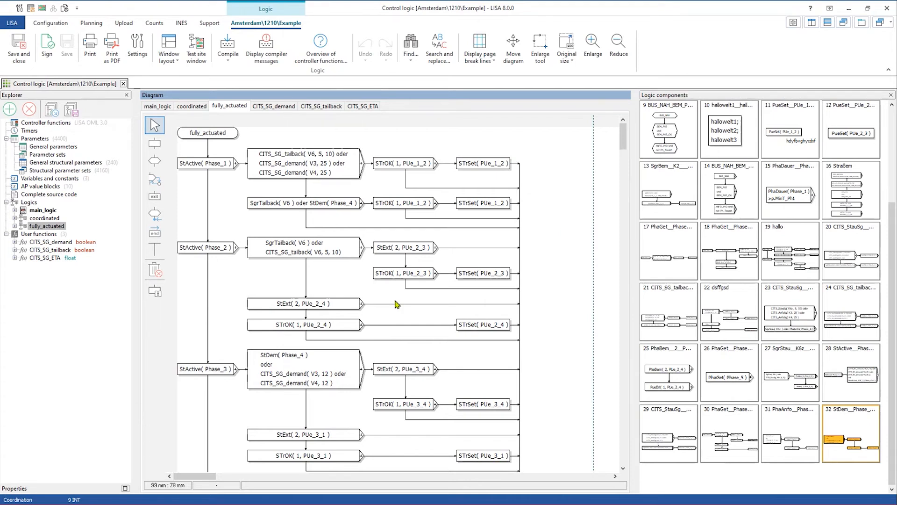
{"action": "left_click", "coordinate": [156, 162]}
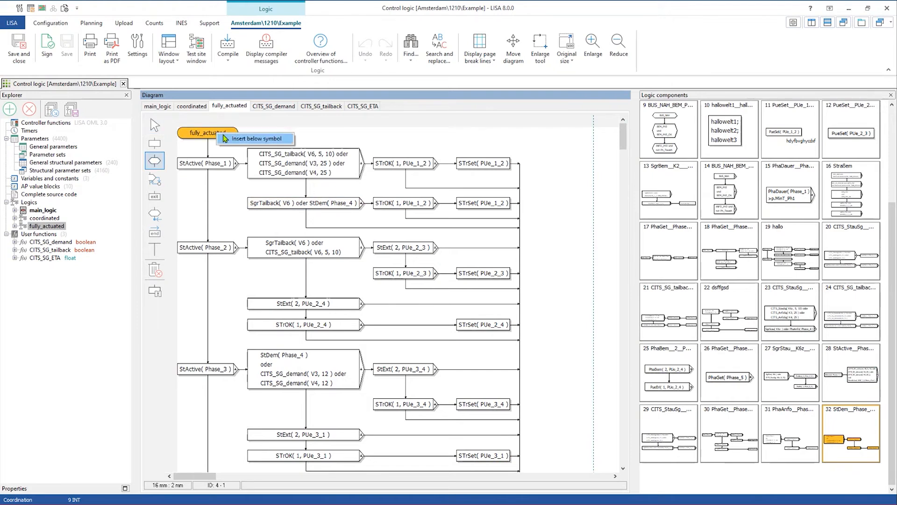
{"action": "left_click", "coordinate": [218, 136]}
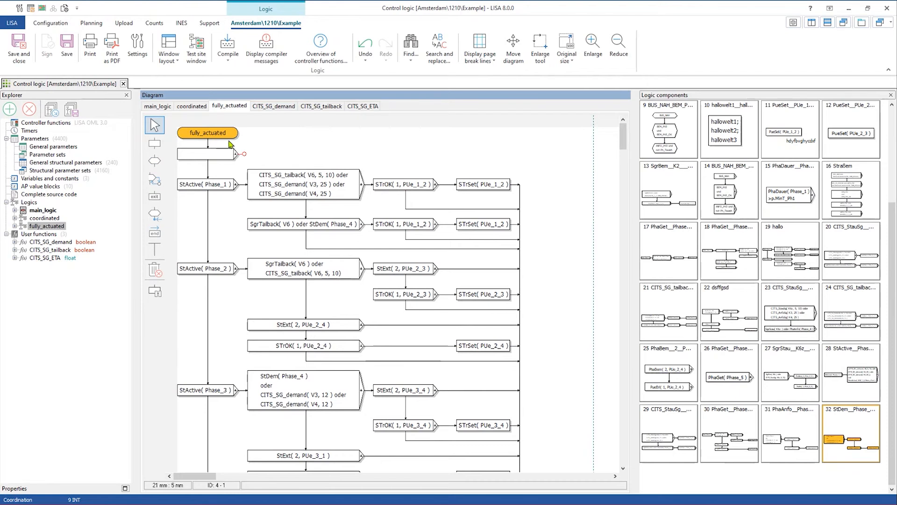
{"action": "scroll", "coordinate": [680, 174], "scroll_direction": "up", "scroll_amount": 2}
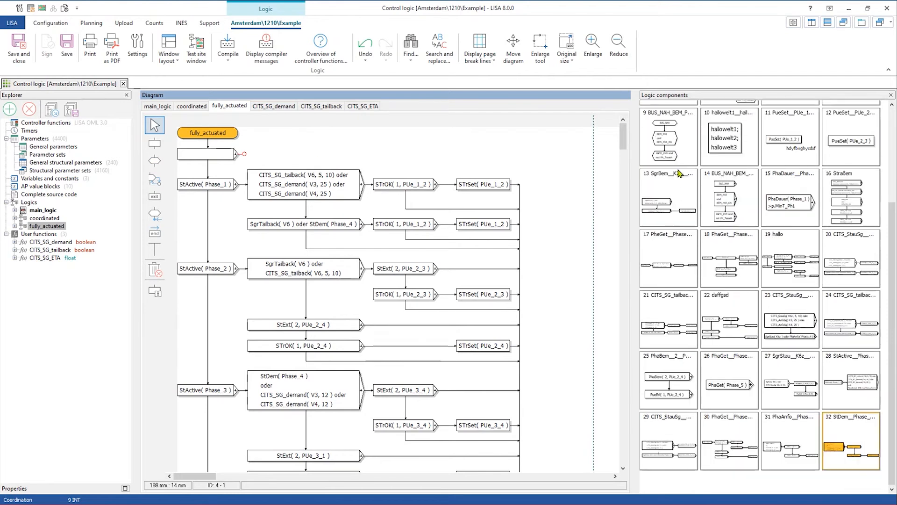
{"action": "scroll", "coordinate": [680, 174], "scroll_direction": "down", "scroll_amount": 1}
{"action": "left_click_drag", "start_coordinate": [787, 389], "coordinate": [246, 159]}
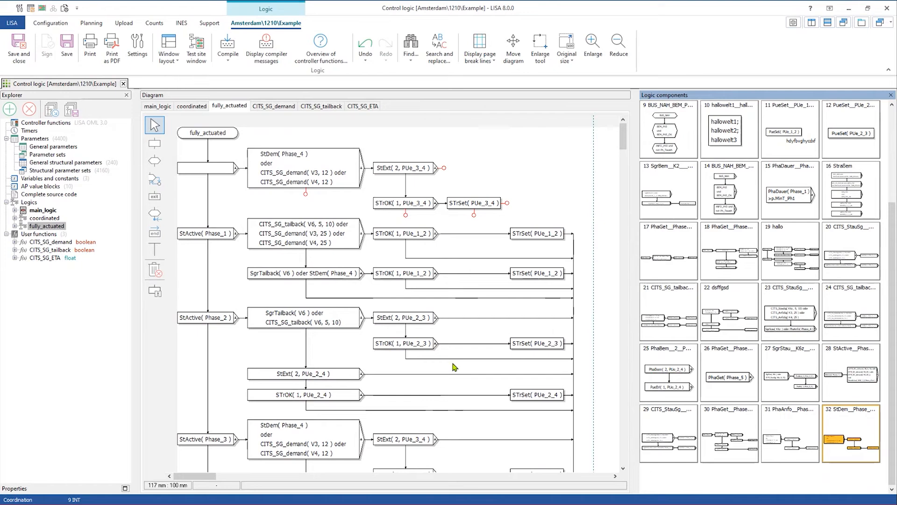
- Insert logic component 13 after StExt(2, PUe_3_4) in the new top branch
{"action": "left_click", "coordinate": [216, 172]}
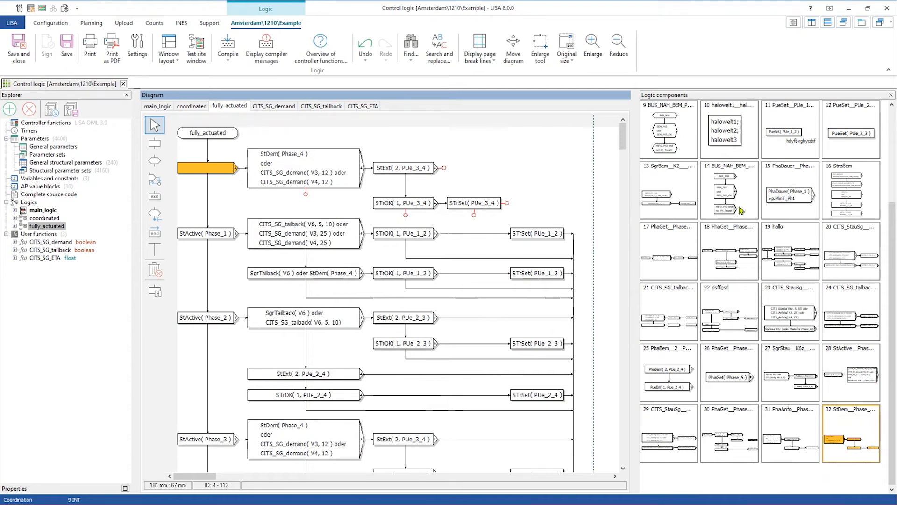
{"action": "left_click", "coordinate": [668, 191]}
{"action": "left_click", "coordinate": [444, 169]}
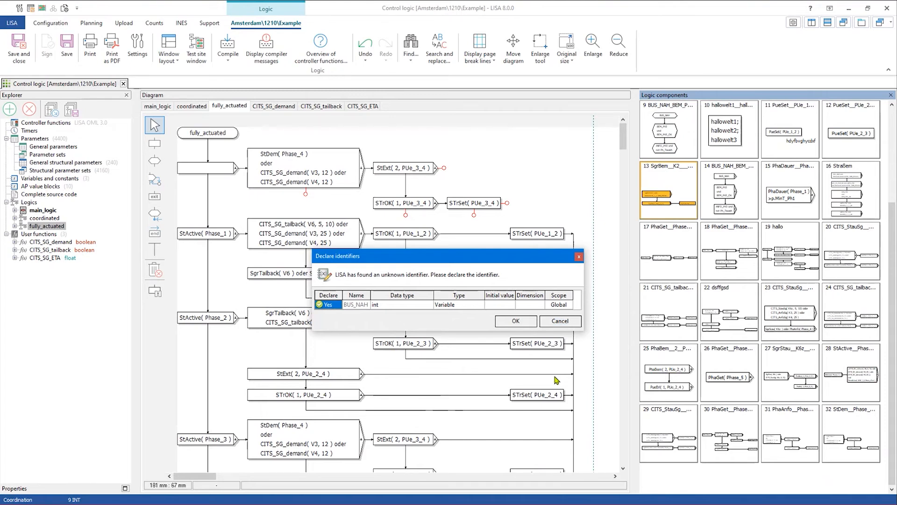
- Cancel the Declare identifiers prompts without declaring BUS_NAH
{"action": "left_click_drag", "start_coordinate": [445, 256], "coordinate": [425, 238]}
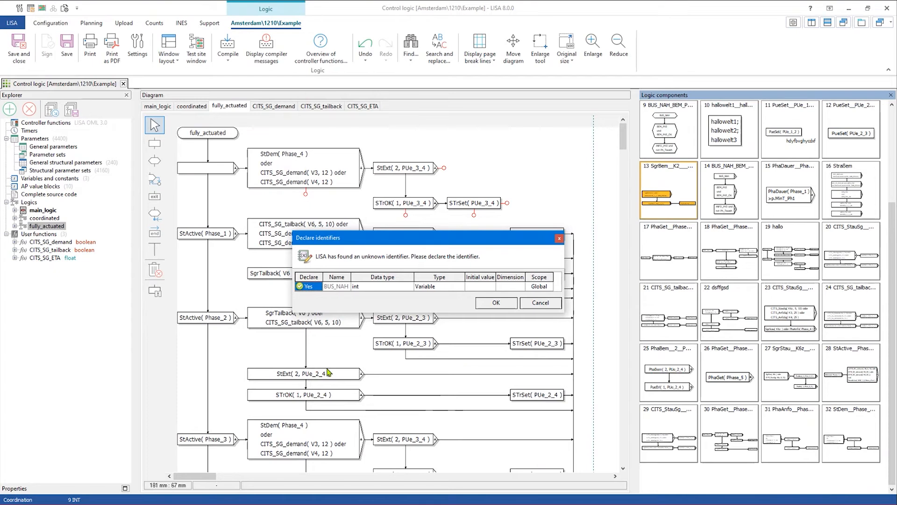
{"action": "left_click", "coordinate": [527, 307]}
{"action": "left_click", "coordinate": [575, 327]}
{"action": "left_click", "coordinate": [575, 326]}
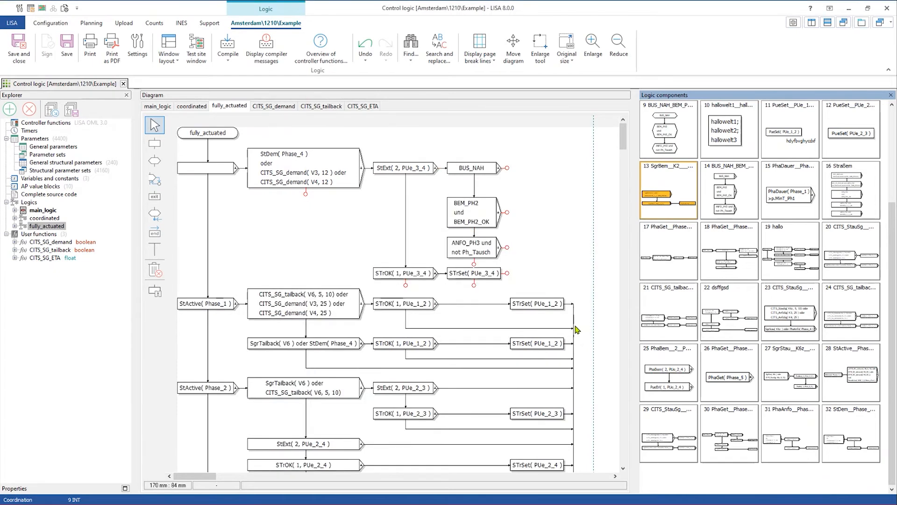
{"action": "left_click", "coordinate": [547, 203]}
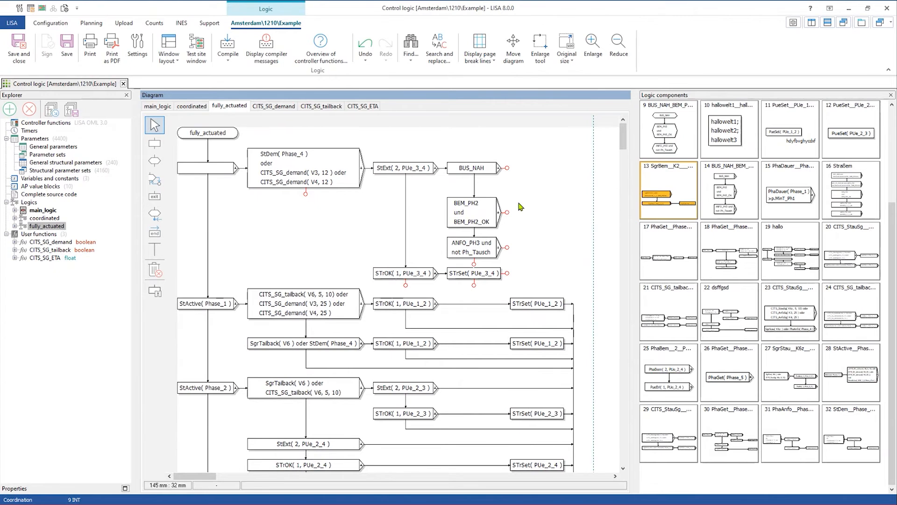
- Delete the path to the right of the new top branch, leaving it empty
{"action": "scroll", "coordinate": [525, 229], "scroll_direction": "down", "scroll_amount": 3}
{"action": "scroll", "coordinate": [527, 230], "scroll_direction": "up", "scroll_amount": 3}
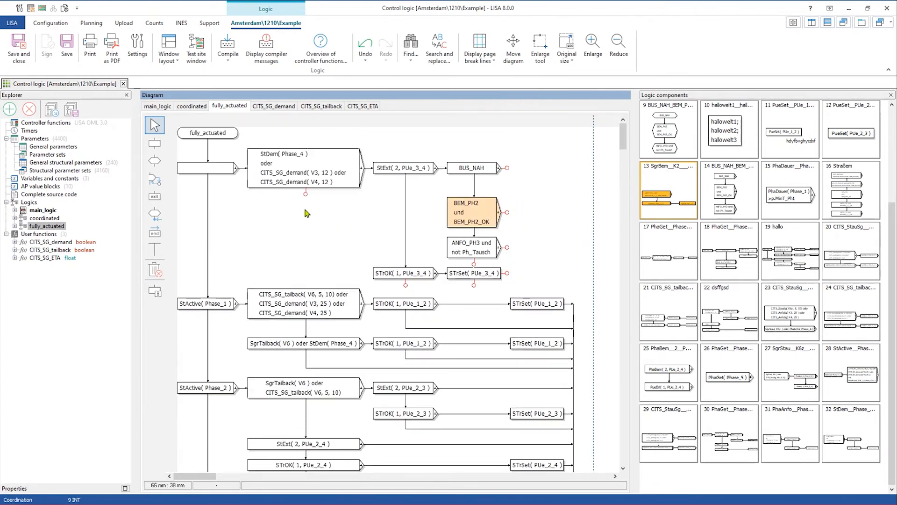
{"action": "right_click", "coordinate": [229, 169]}
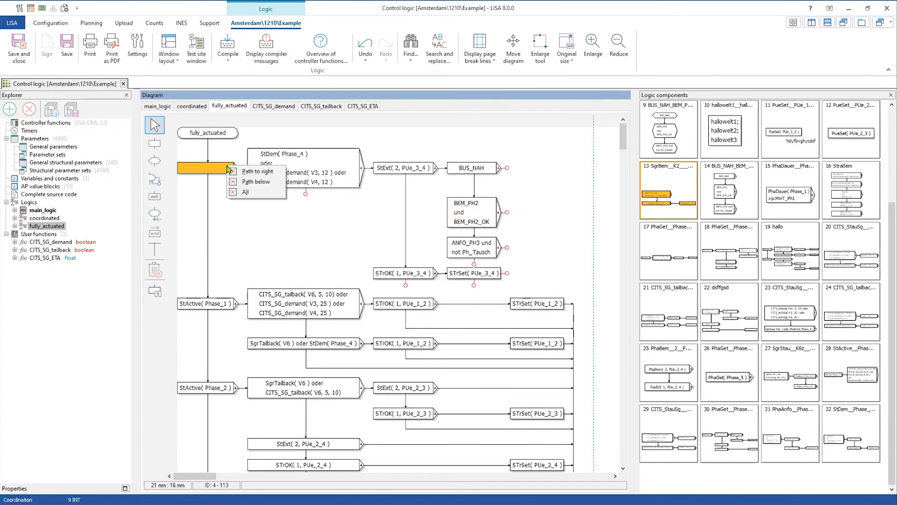
{"action": "left_click", "coordinate": [247, 172]}
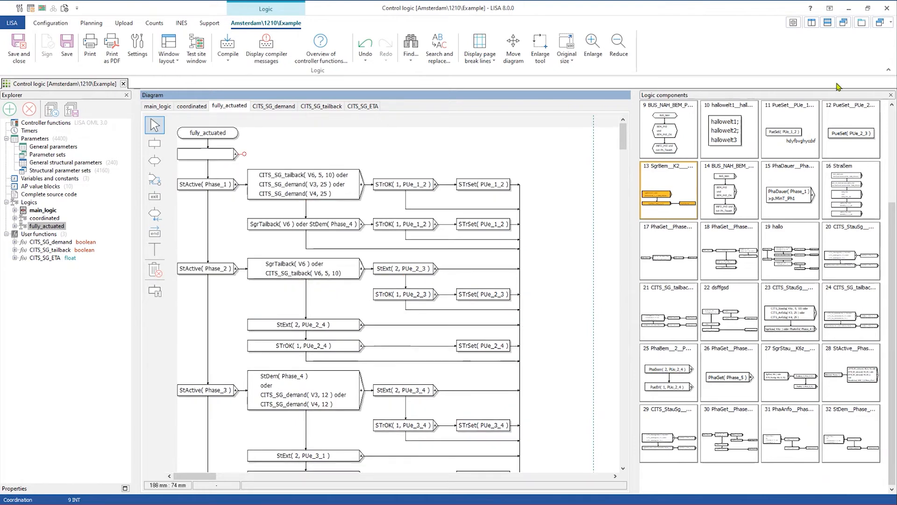
{"action": "left_click", "coordinate": [312, 188]}
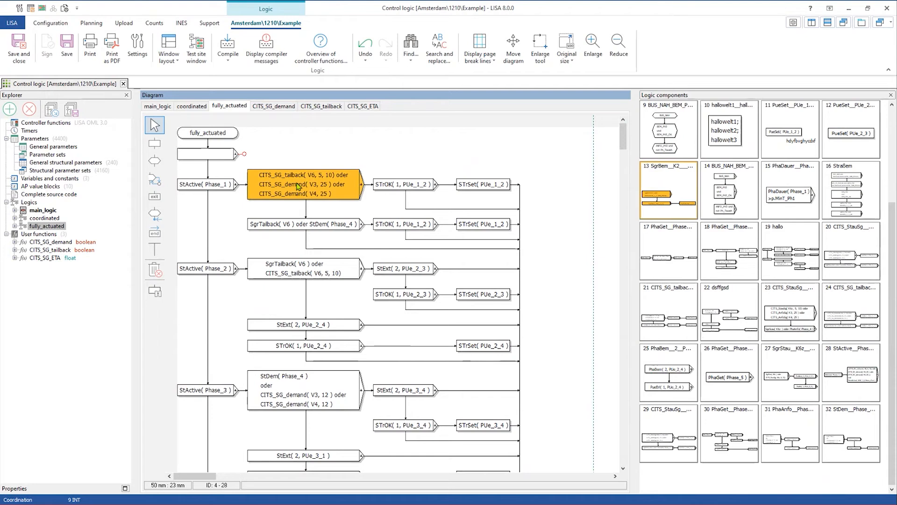
{"action": "right_click", "coordinate": [299, 186]}
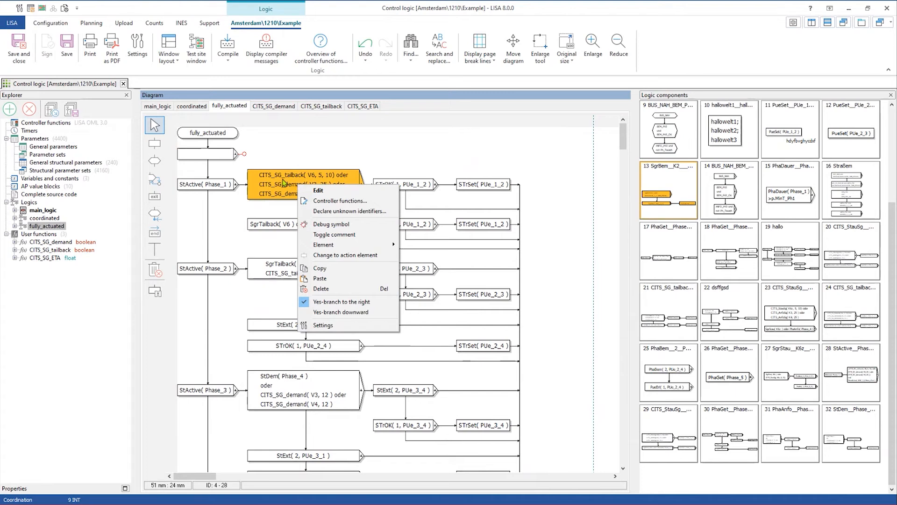
{"action": "left_click", "coordinate": [334, 234]}
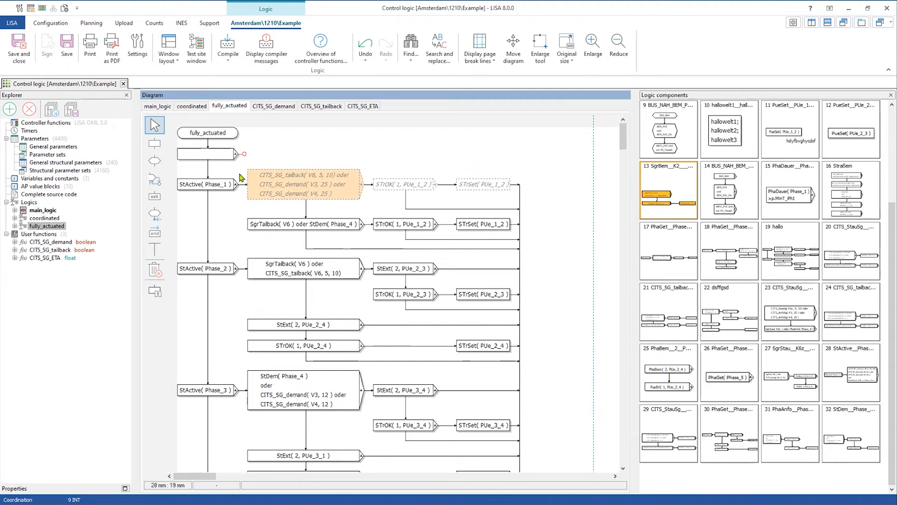
{"action": "left_click", "coordinate": [287, 227]}
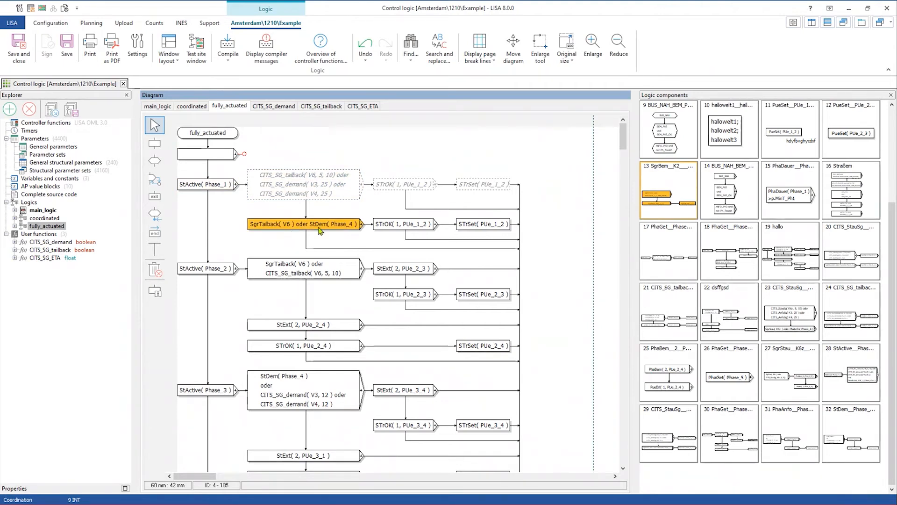
{"action": "left_click", "coordinate": [311, 192]}
{"action": "right_click", "coordinate": [312, 190]}
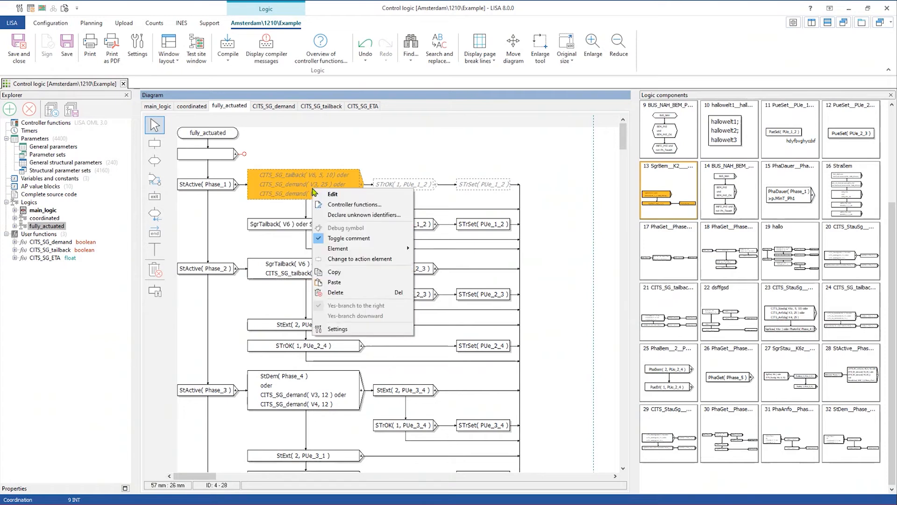
{"action": "left_click", "coordinate": [340, 238]}
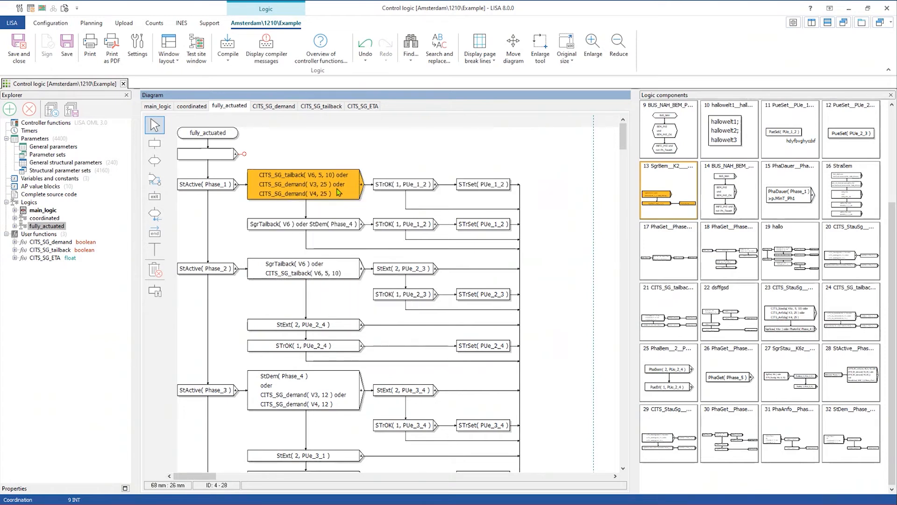
{"action": "left_click", "coordinate": [397, 205]}
{"action": "left_click", "coordinate": [355, 189]}
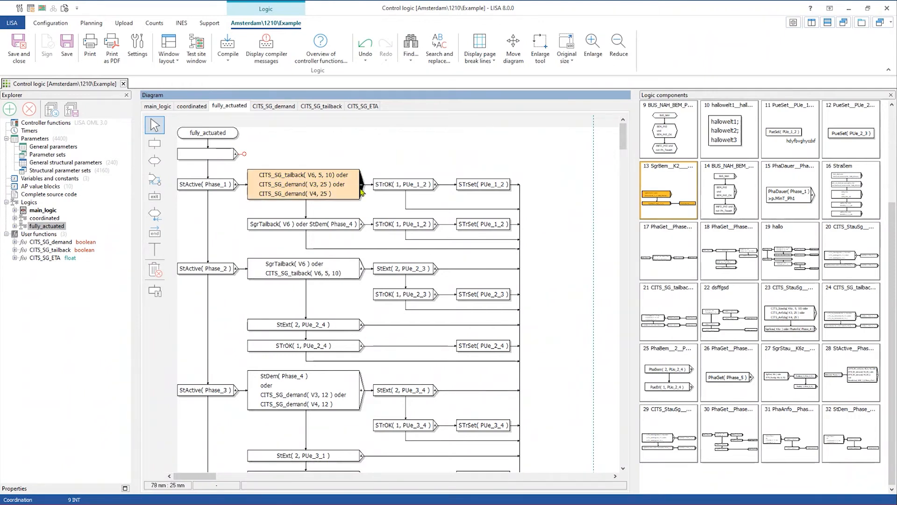
{"action": "left_click", "coordinate": [385, 186]}
{"action": "left_click", "coordinate": [342, 186]}
{"action": "left_click", "coordinate": [333, 187]}
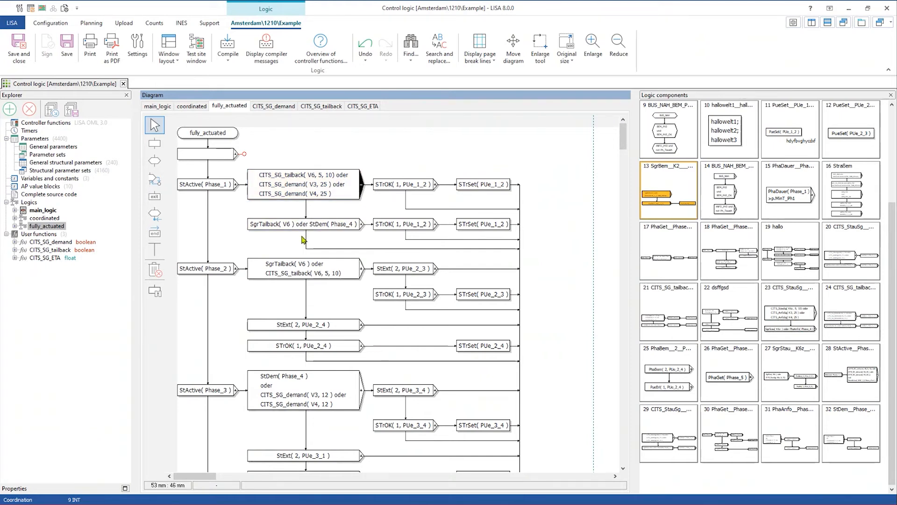
{"action": "right_click", "coordinate": [326, 198]}
{"action": "left_click", "coordinate": [358, 244]}
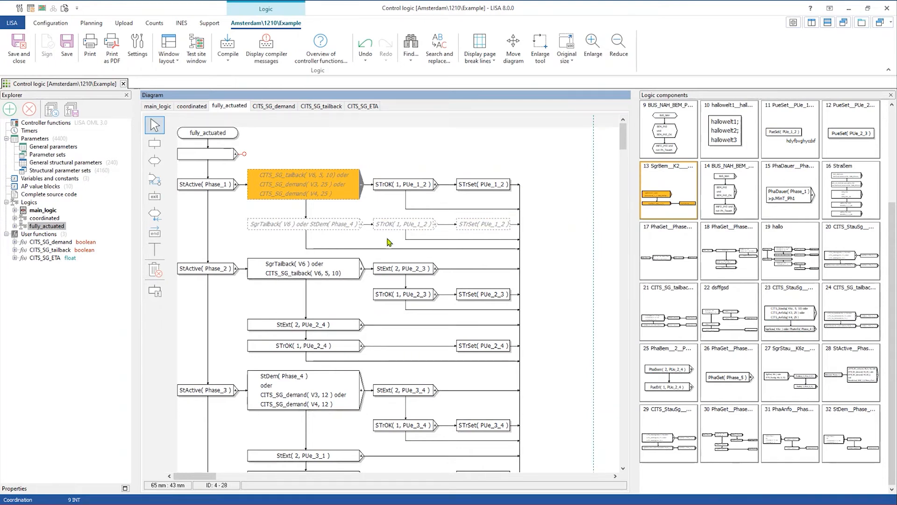
{"action": "right_click", "coordinate": [258, 183]}
{"action": "left_click", "coordinate": [317, 238]}
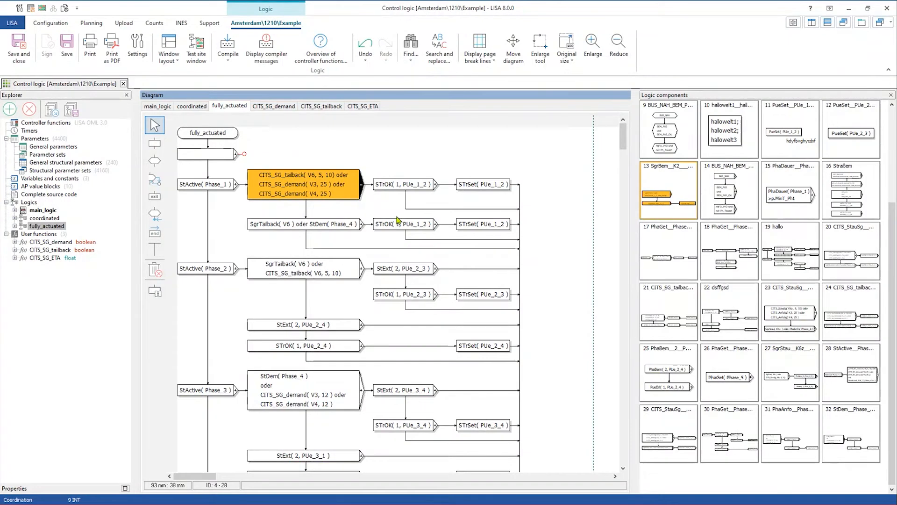
{"action": "right_click", "coordinate": [317, 192]}
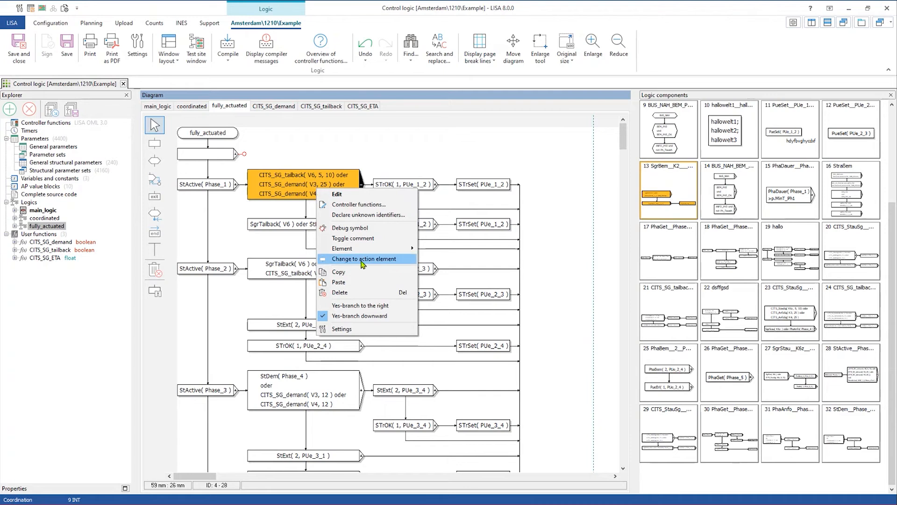
{"action": "left_click", "coordinate": [384, 259]}
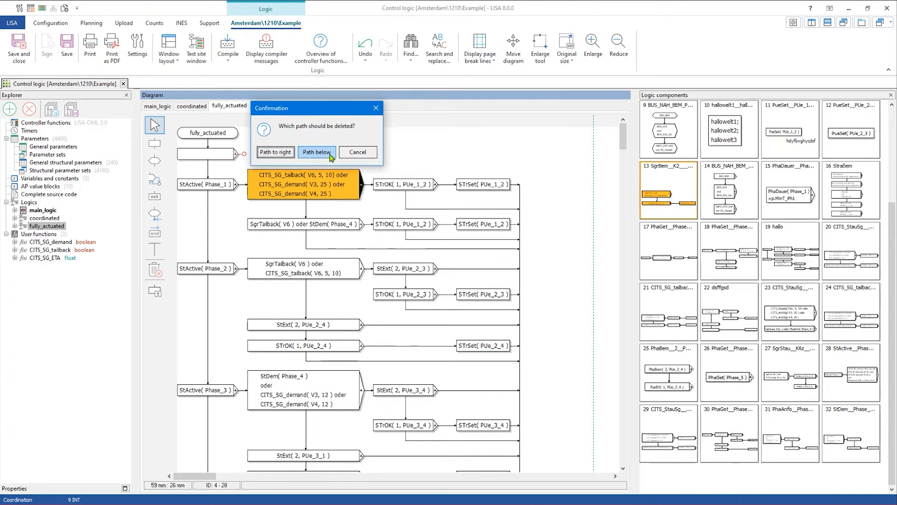
{"action": "left_click", "coordinate": [275, 152]}
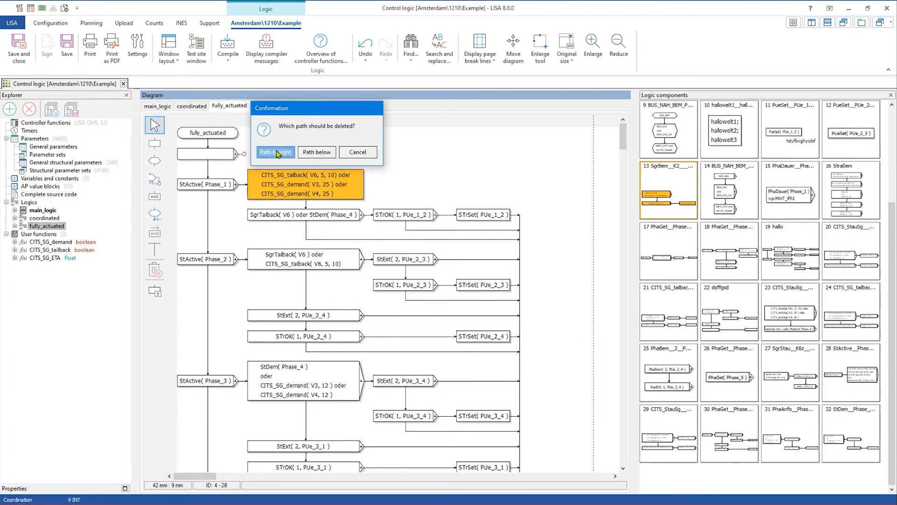
{"action": "left_click", "coordinate": [486, 184]}
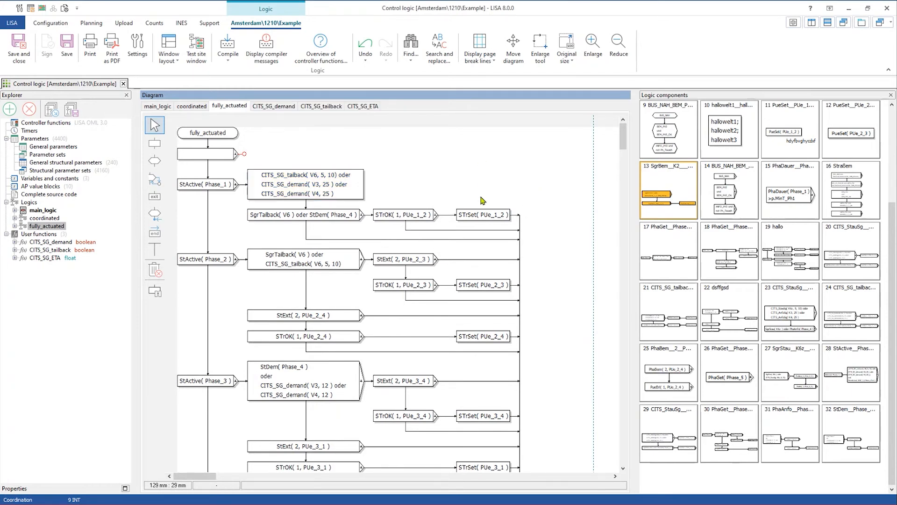
{"action": "left_click", "coordinate": [344, 189]}
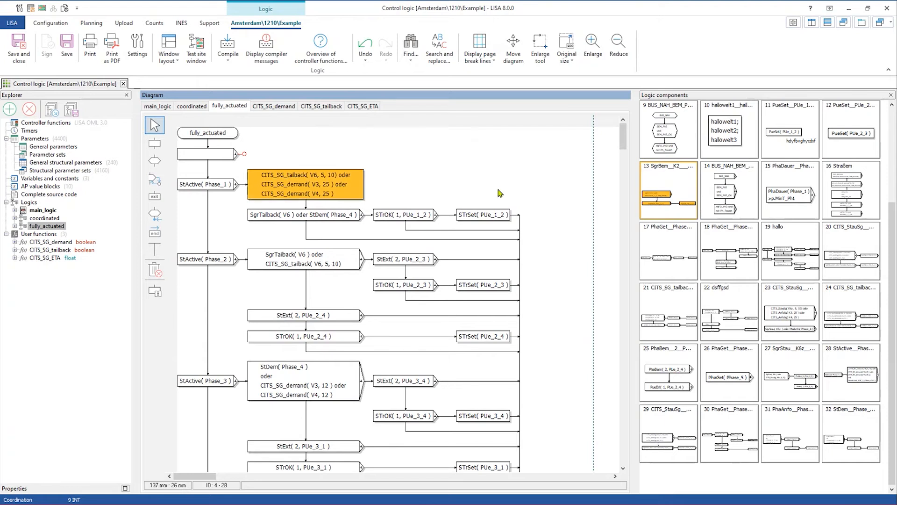
{"action": "right_click", "coordinate": [341, 190]}
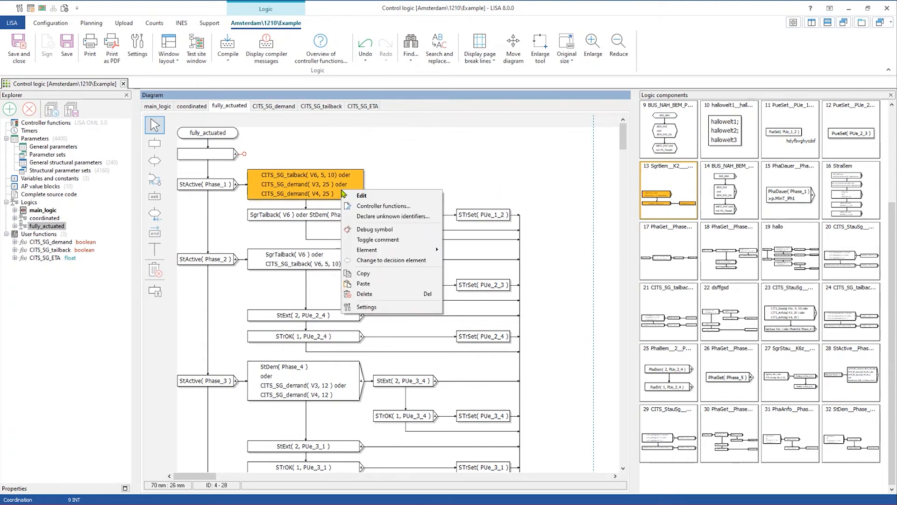
{"action": "left_click", "coordinate": [373, 262]}
{"action": "left_click", "coordinate": [745, 245]}
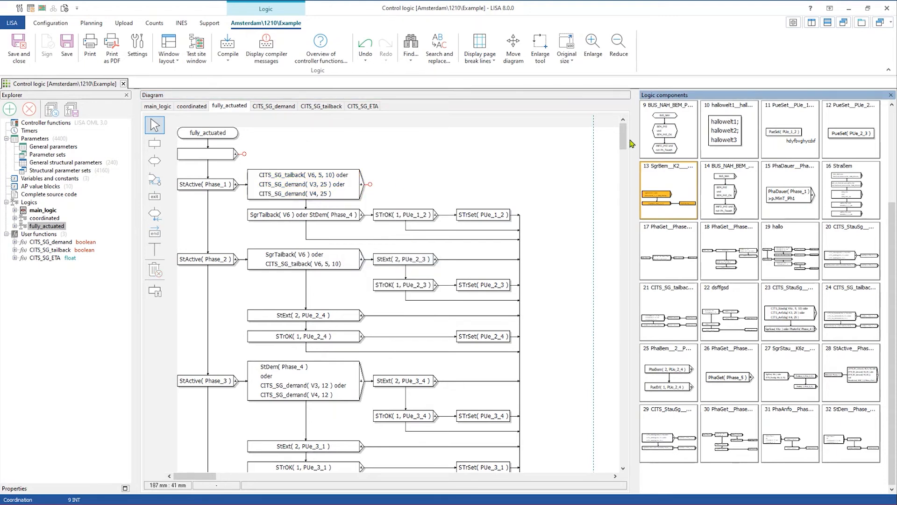
{"action": "left_click", "coordinate": [374, 59]}
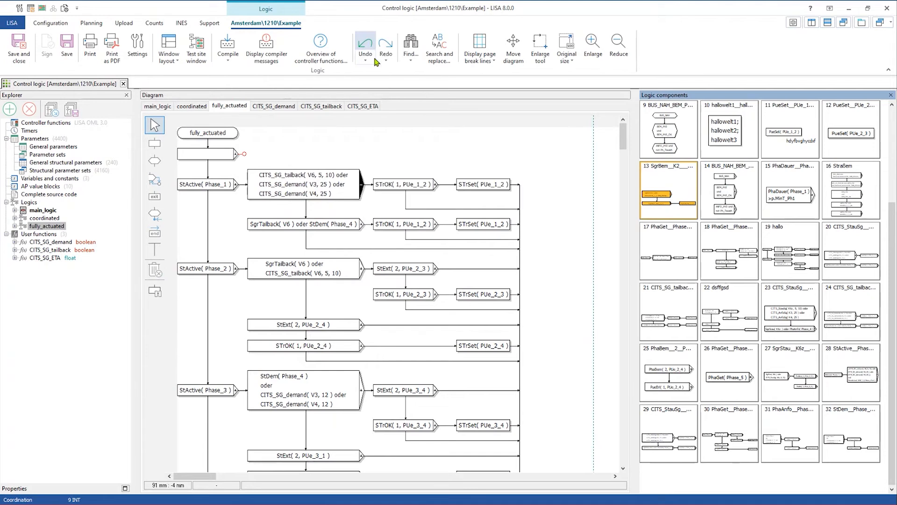
{"action": "left_click", "coordinate": [369, 48]}
{"action": "left_click", "coordinate": [369, 48]}
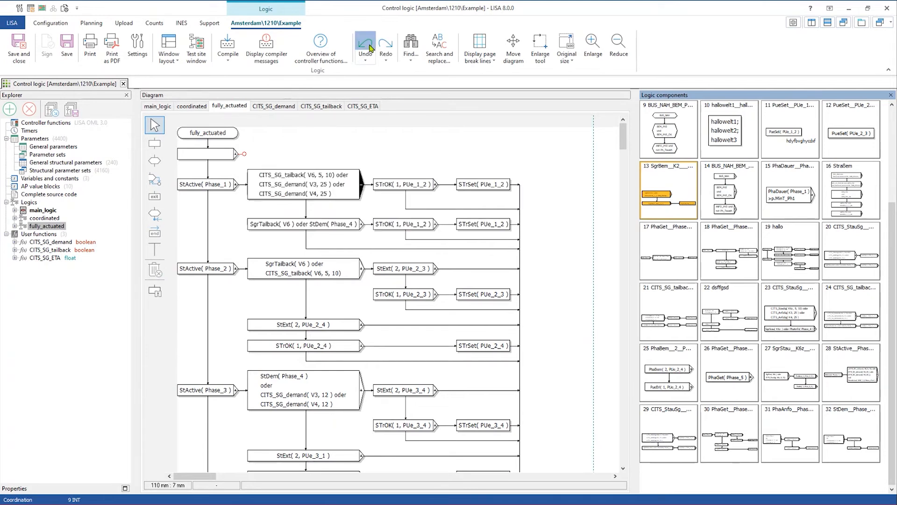
{"action": "left_click", "coordinate": [392, 155]}
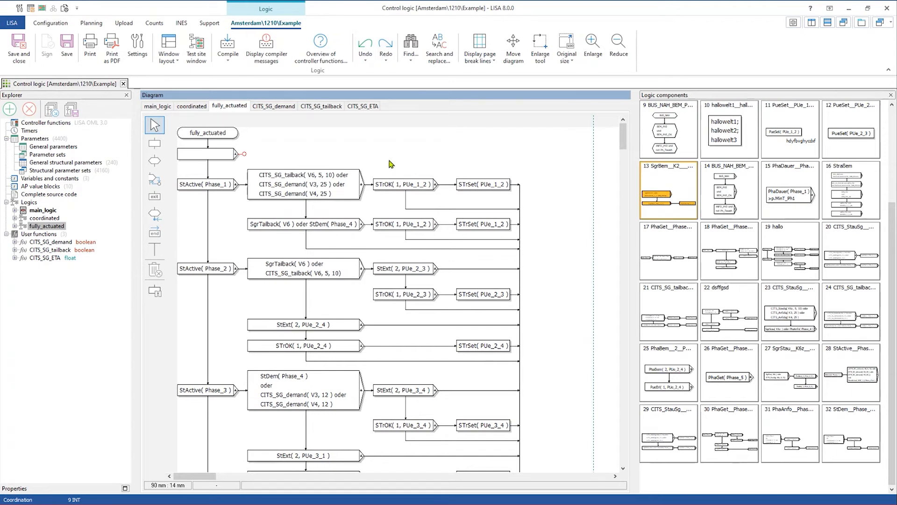
{"action": "left_click", "coordinate": [261, 189]}
{"action": "left_click", "coordinate": [300, 182]}
{"action": "right_click", "coordinate": [300, 182]}
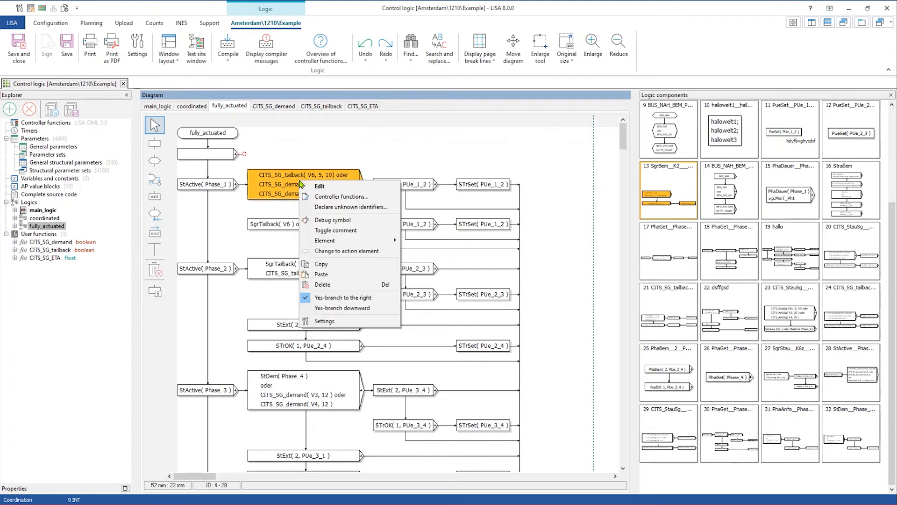
{"action": "left_click", "coordinate": [268, 217]}
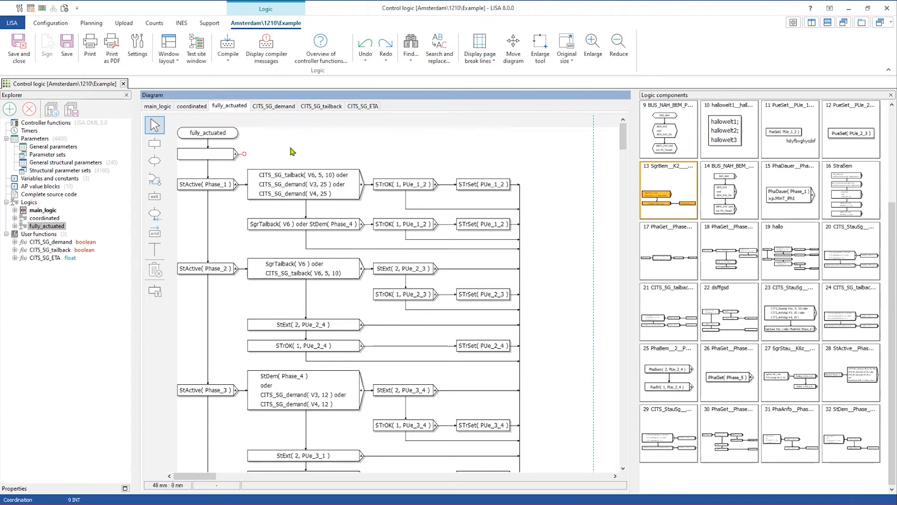
{"action": "key", "text": "ctrl+alt+a"}
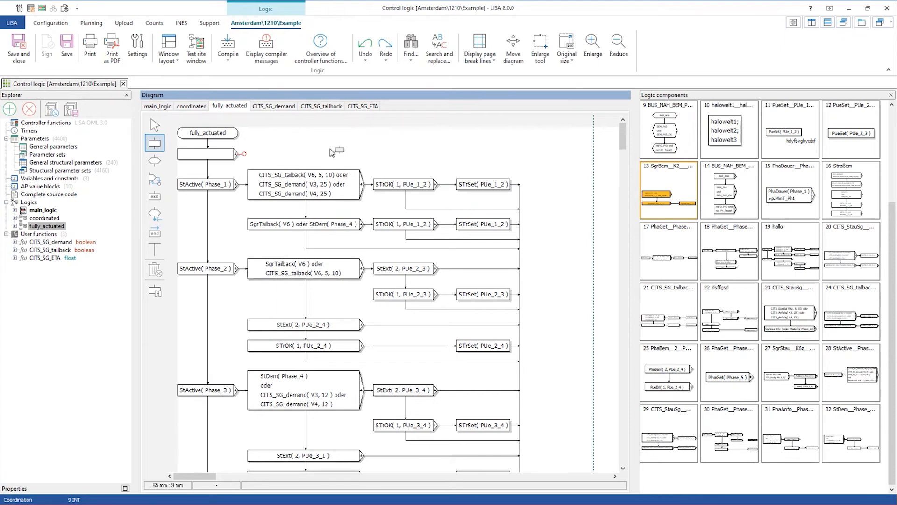
{"action": "key", "text": "ctrl+alt+c"}
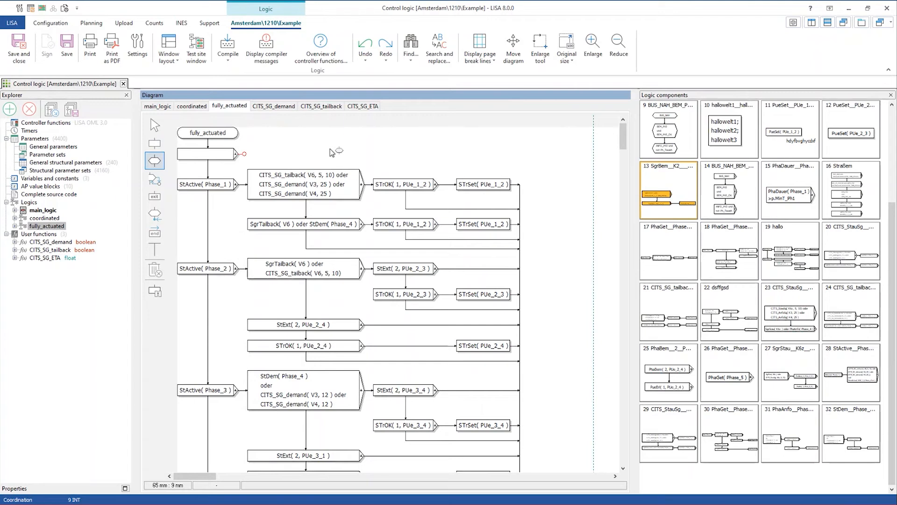
{"action": "key", "text": "ctrl+alt+e"}
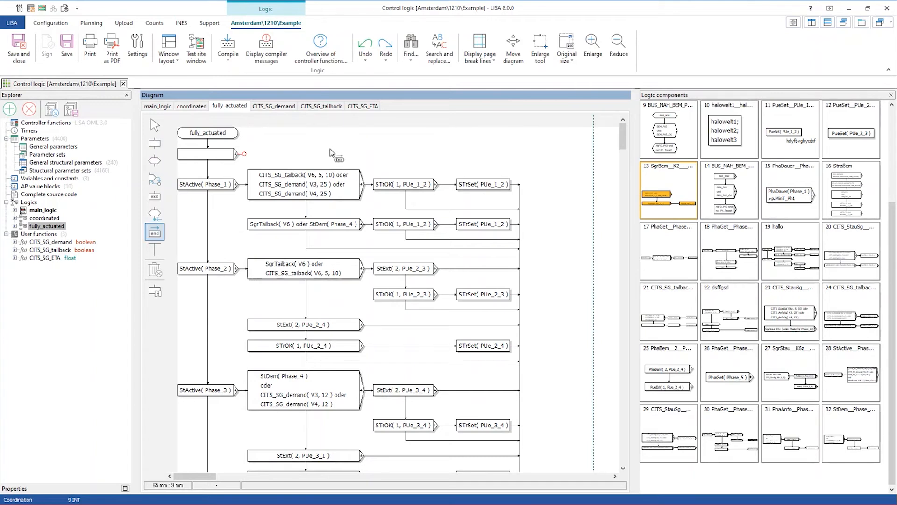
{"action": "left_click", "coordinate": [155, 125]}
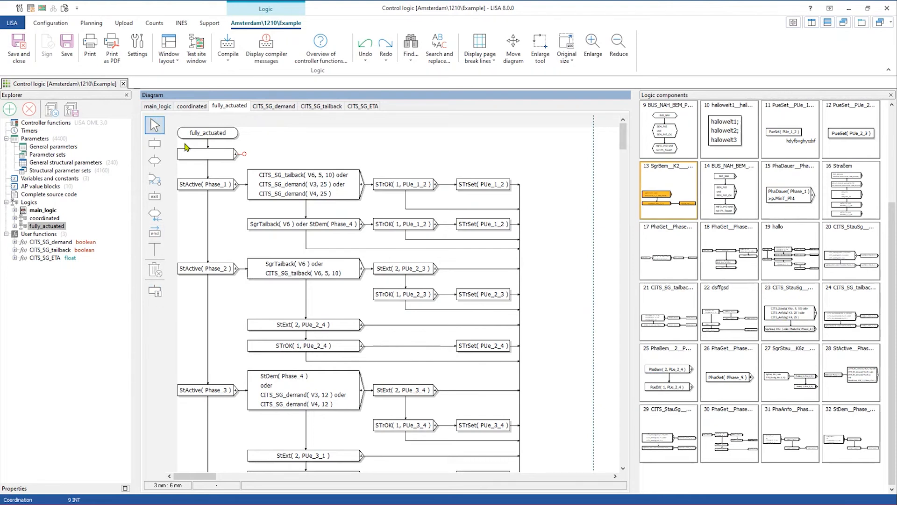
{"action": "right_click", "coordinate": [296, 181]}
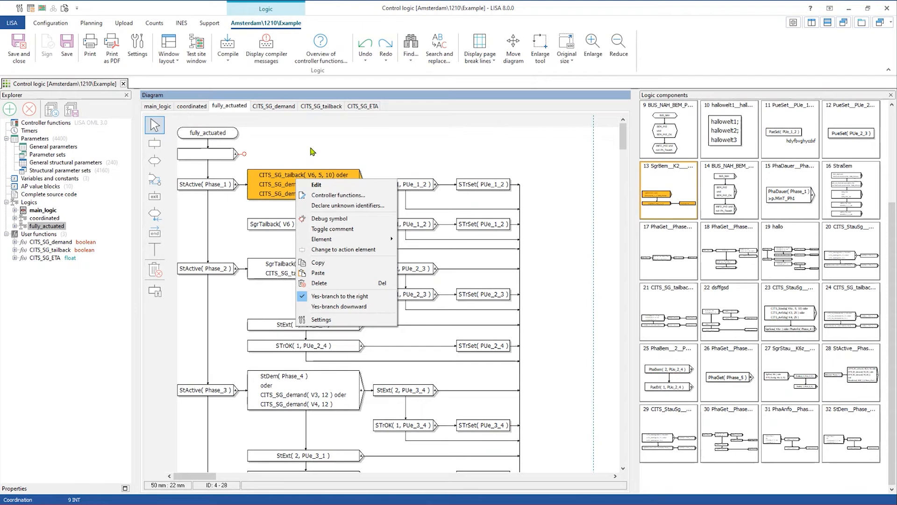
{"action": "left_click", "coordinate": [312, 152]}
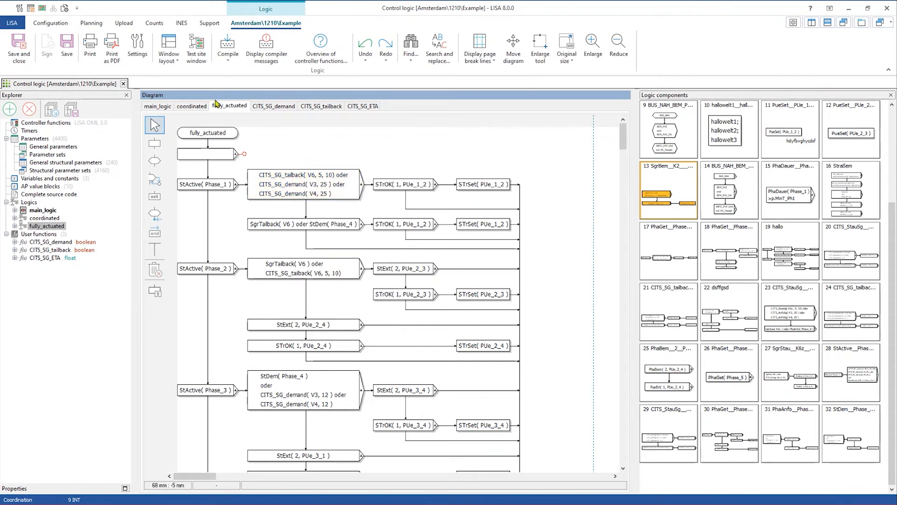
- Close the logic editor without saving and open the Amsterdam\1210\Example test site
{"action": "left_click", "coordinate": [123, 84]}
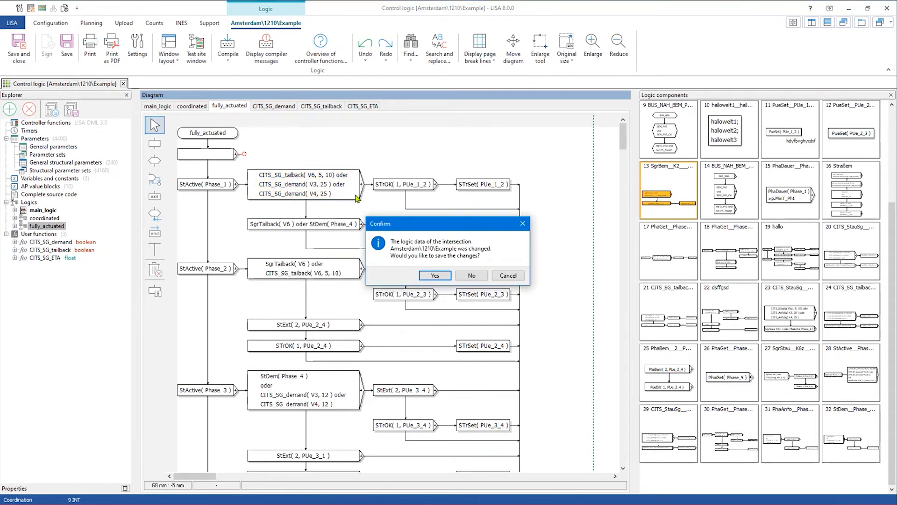
{"action": "left_click", "coordinate": [464, 277]}
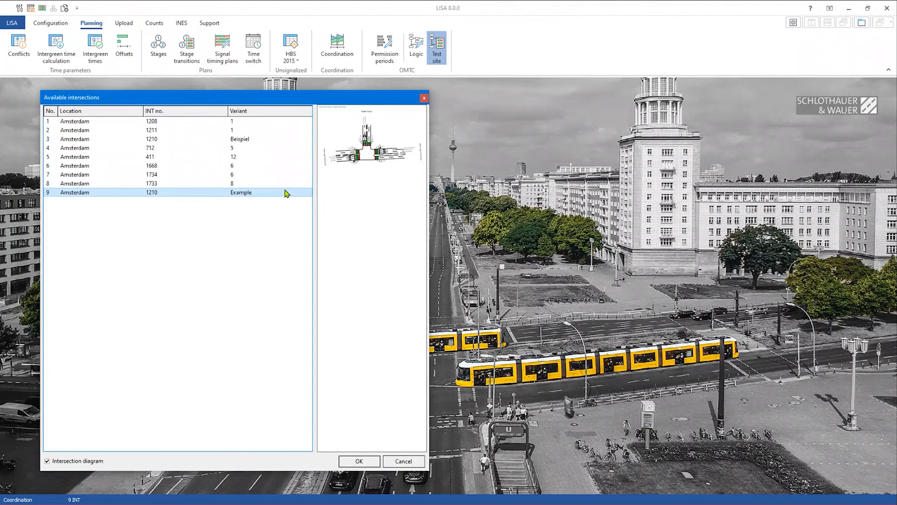
{"action": "double_click", "coordinate": [286, 193]}
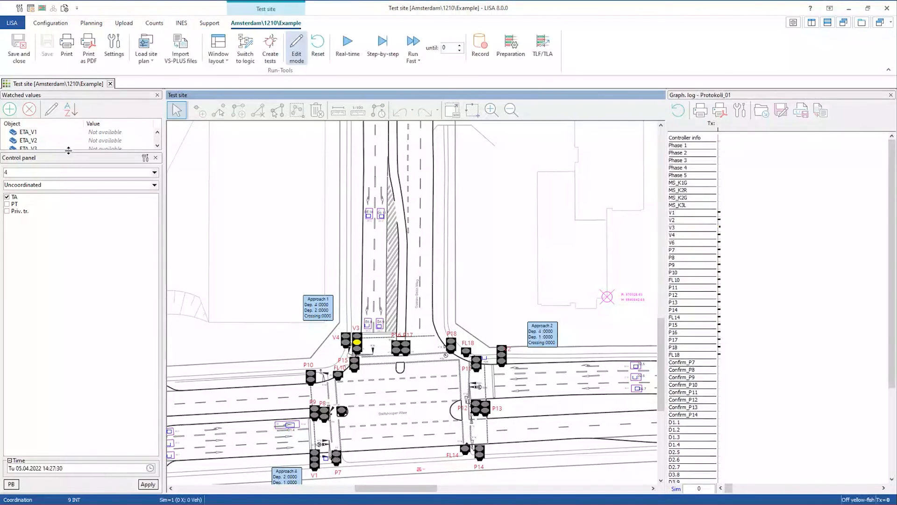
{"action": "left_click_drag", "start_coordinate": [68, 150], "coordinate": [71, 286]}
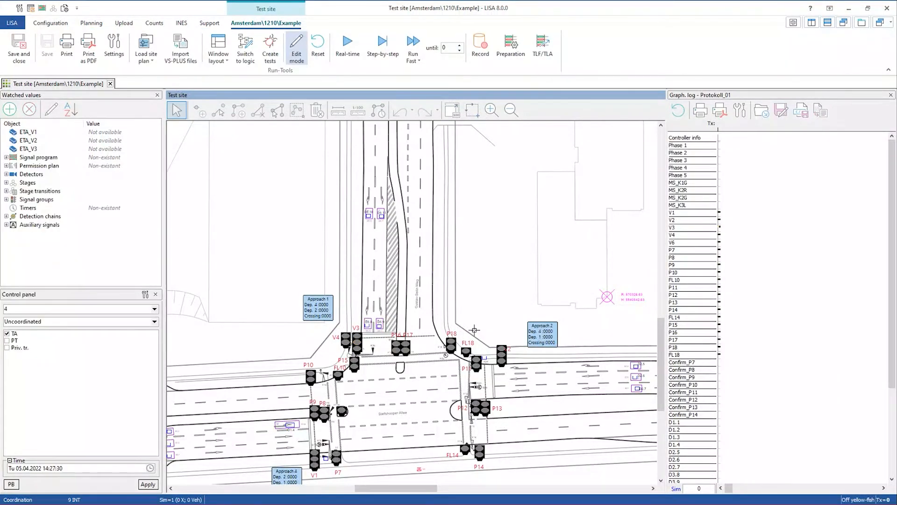
- Bring up the Create tests window showing scenario Szenario1
{"action": "left_click", "coordinate": [270, 56]}
{"action": "left_click_drag", "start_coordinate": [335, 21], "coordinate": [353, 124]}
{"action": "scroll", "coordinate": [204, 247], "scroll_direction": "up", "scroll_amount": 5}
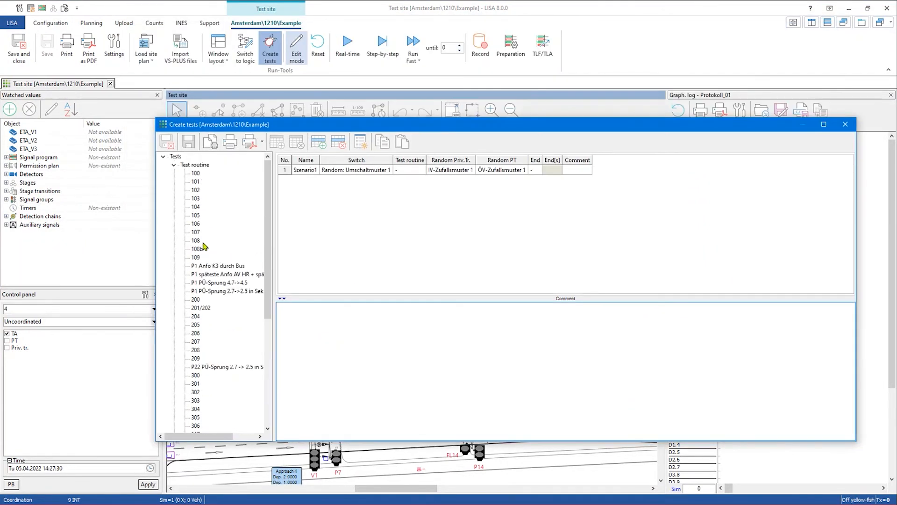
- Browse test routines 104 and 204, then show routine 205's nine actions in an enlarged table
{"action": "left_click", "coordinate": [198, 207]}
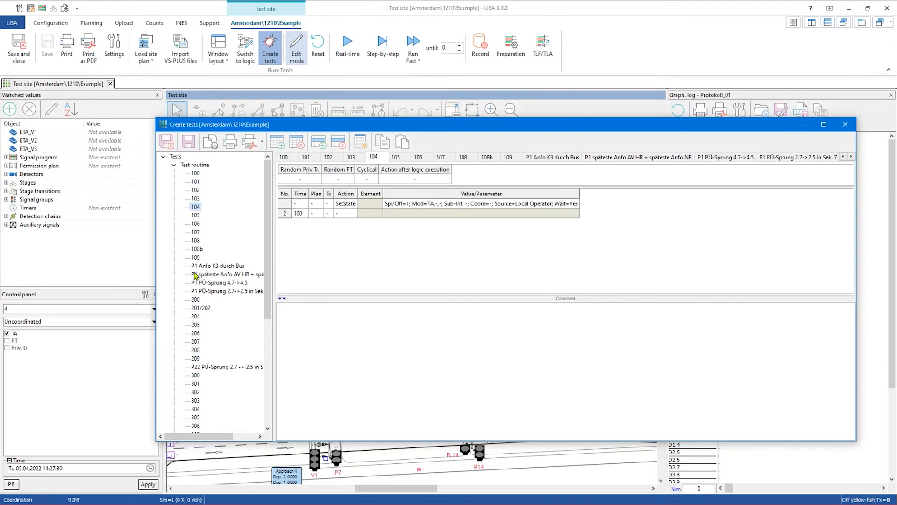
{"action": "left_click", "coordinate": [196, 319]}
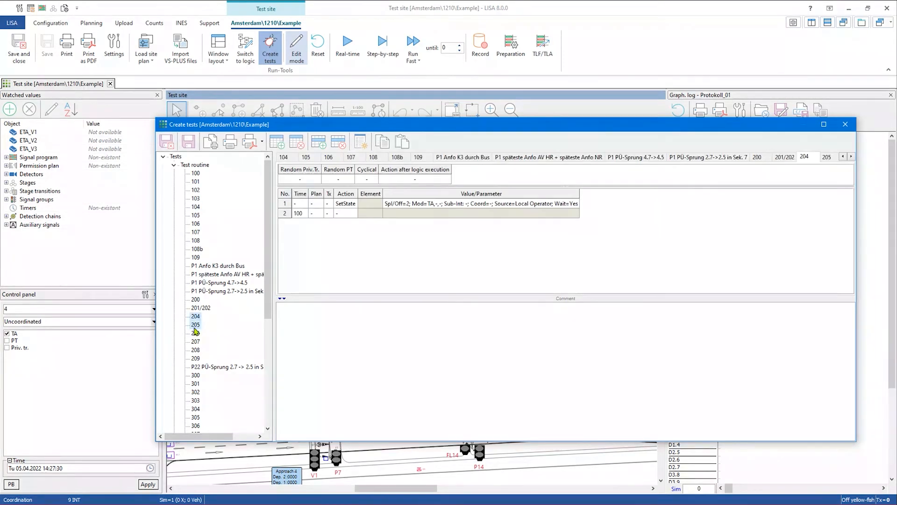
{"action": "left_click", "coordinate": [196, 326]}
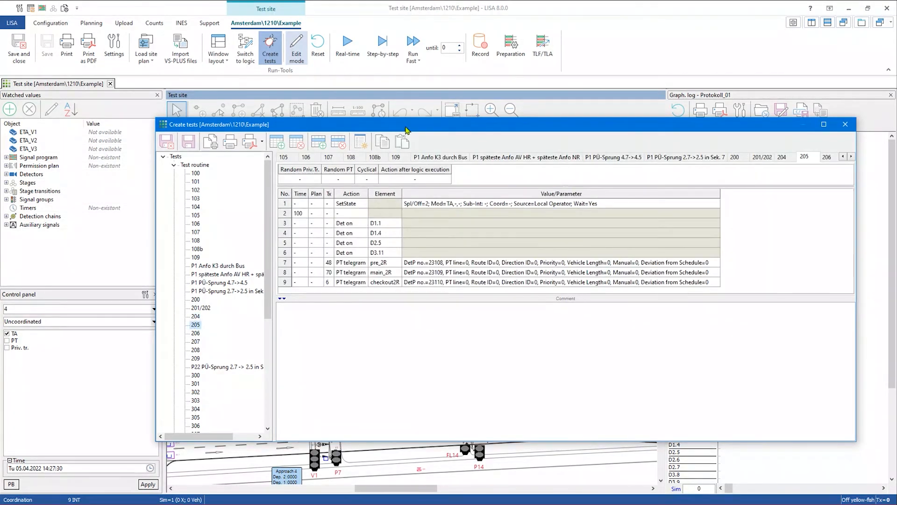
{"action": "left_click_drag", "start_coordinate": [406, 128], "coordinate": [426, 94]}
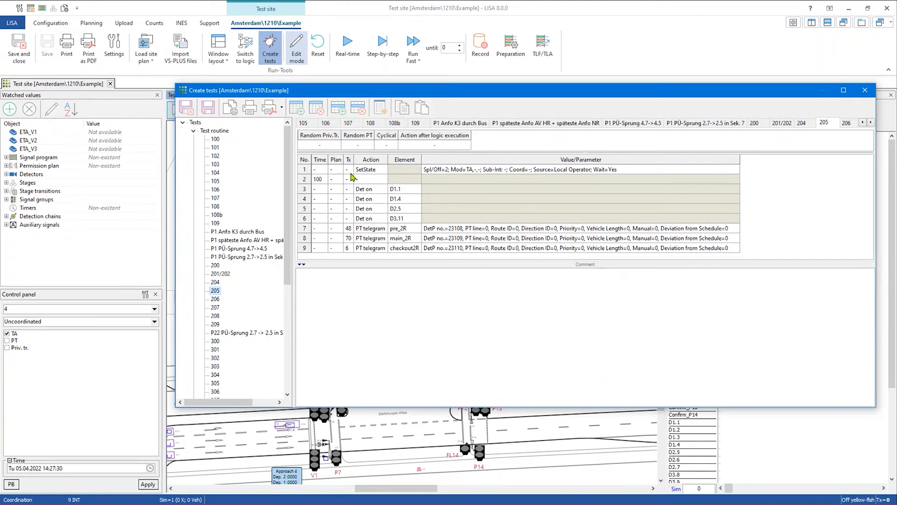
{"action": "left_click", "coordinate": [349, 230]}
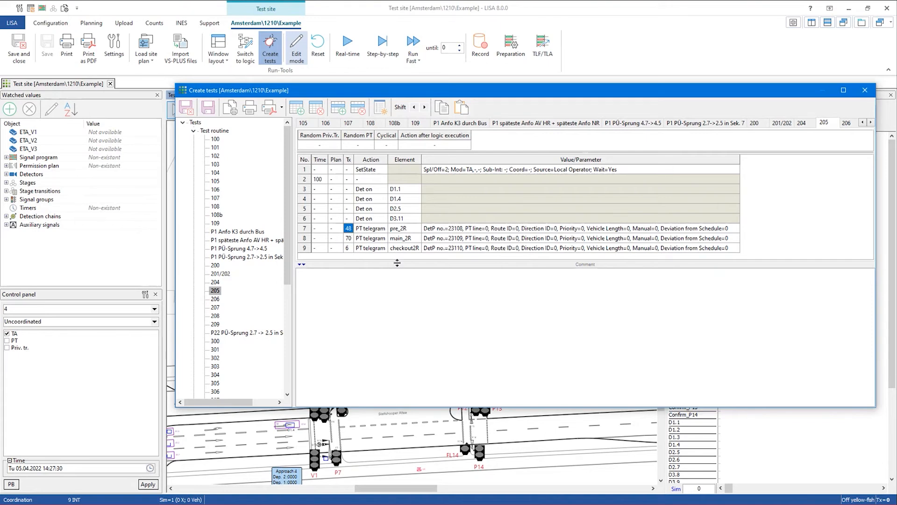
{"action": "left_click_drag", "start_coordinate": [397, 262], "coordinate": [399, 313]}
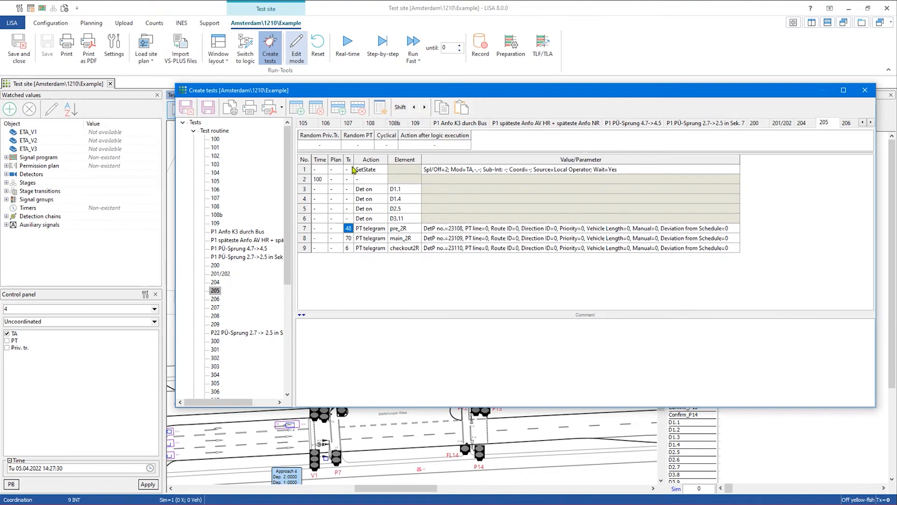
- Step test 205's PT telegram Tx times forward with the Shift arrows
{"action": "left_click", "coordinate": [426, 108]}
{"action": "left_click", "coordinate": [425, 108]}
{"action": "left_click", "coordinate": [425, 108]}
{"action": "left_click", "coordinate": [425, 108]}
{"action": "left_click", "coordinate": [414, 107]}
{"action": "left_click", "coordinate": [426, 108]}
{"action": "left_click", "coordinate": [425, 109]}
- Settle the telegram Tx times at 49, 71 and 7 and move pre_2R to the last row
{"action": "left_click", "coordinate": [426, 110]}
{"action": "left_click", "coordinate": [419, 110]}
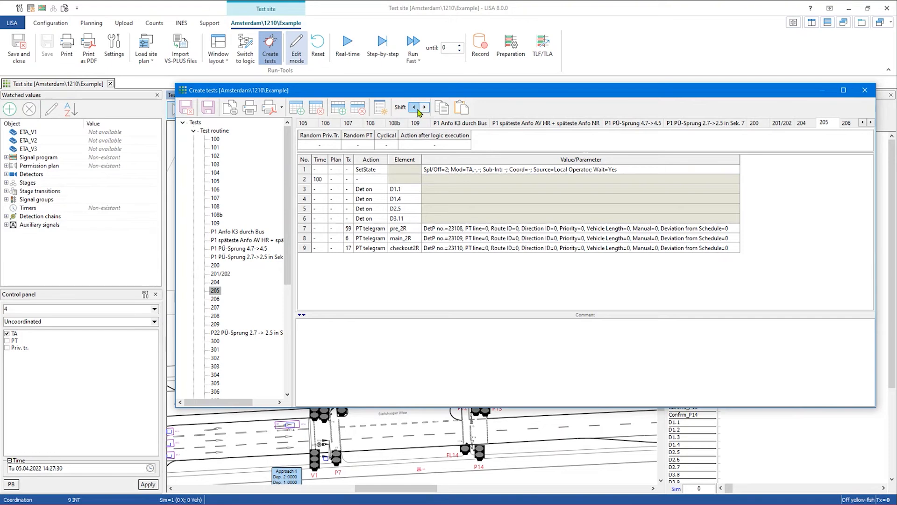
{"action": "left_click", "coordinate": [417, 110]}
{"action": "left_click", "coordinate": [418, 110]}
{"action": "left_click", "coordinate": [417, 110]}
{"action": "left_click", "coordinate": [418, 109]}
{"action": "left_click", "coordinate": [418, 110]}
{"action": "left_click", "coordinate": [418, 110]}
{"action": "left_click", "coordinate": [418, 110]}
{"action": "left_click", "coordinate": [418, 109]}
{"action": "left_click", "coordinate": [306, 230]}
{"action": "mouse_move", "coordinate": [306, 230]}
{"action": "left_mouse_down"}
{"action": "mouse_move", "coordinate": [308, 173]}
{"action": "mouse_move", "coordinate": [307, 252]}
{"action": "mouse_move", "coordinate": [306, 211]}
{"action": "mouse_move", "coordinate": [306, 224]}
{"action": "left_mouse_up"}
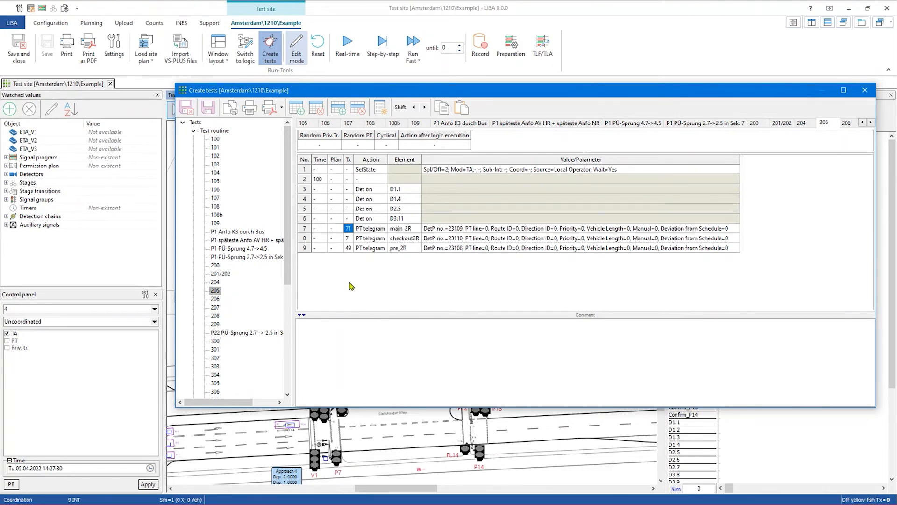
- Insert two blank rows above test 205's PT telegrams
{"action": "left_click", "coordinate": [450, 112]}
{"action": "left_click", "coordinate": [461, 108]}
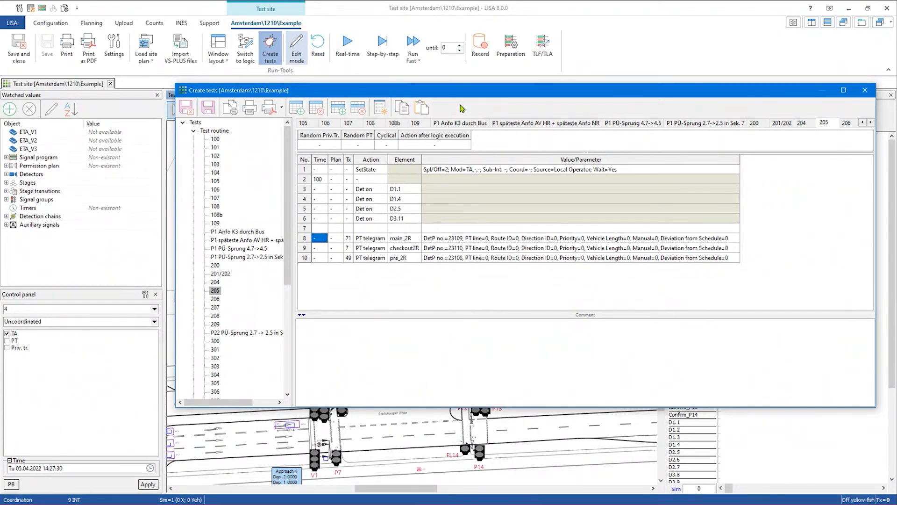
{"action": "left_click", "coordinate": [377, 239]}
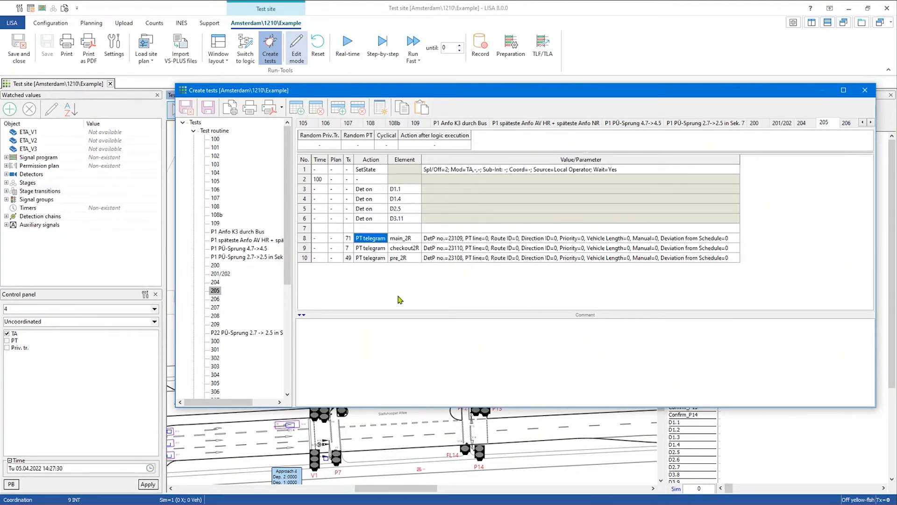
{"action": "key", "text": "Insert"}
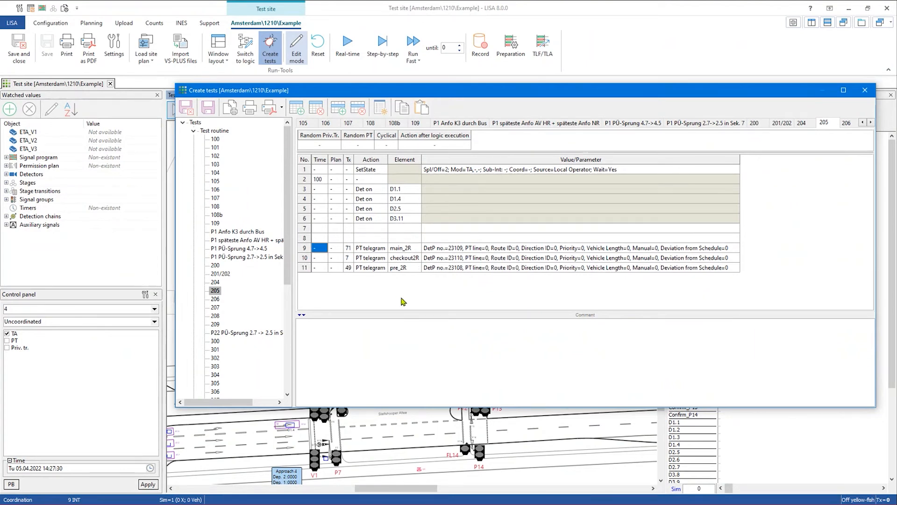
- Duplicate the pre_2R PT telegram row, keeping PT telegram as row 12's action
{"action": "left_click", "coordinate": [374, 268]}
{"action": "key", "text": "ctrl+c"}
{"action": "key", "text": "ctrl+v"}
{"action": "left_click", "coordinate": [379, 278]}
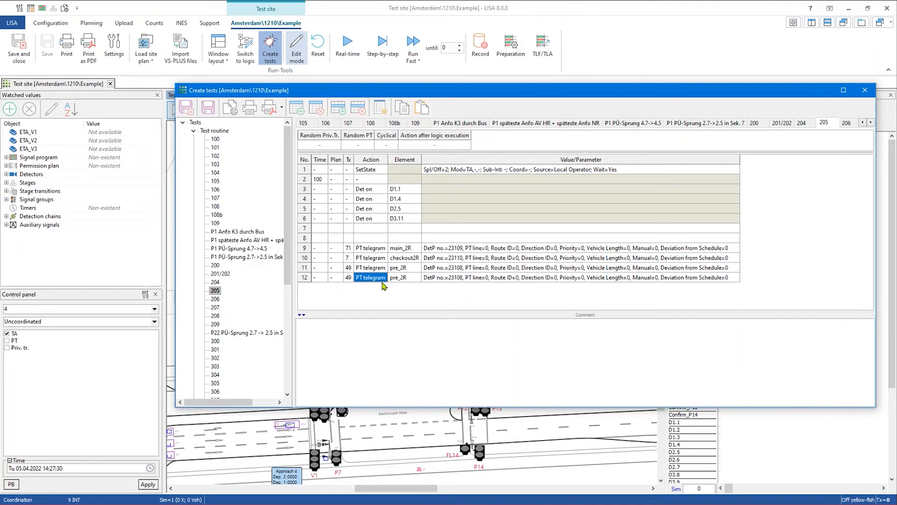
{"action": "left_click", "coordinate": [376, 276]}
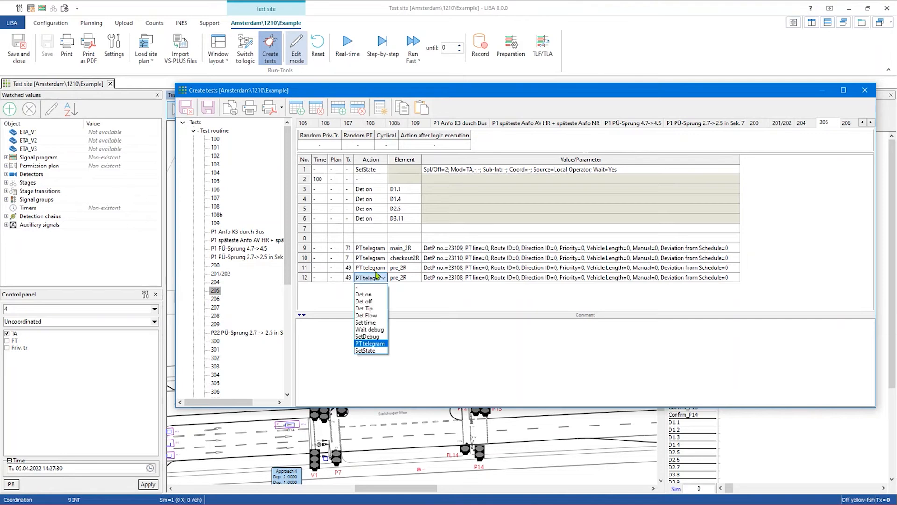
{"action": "left_click", "coordinate": [376, 271]}
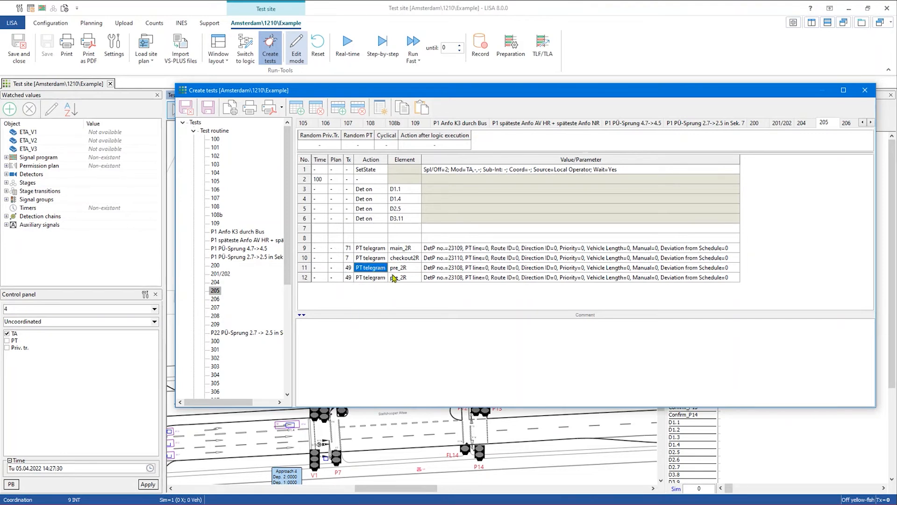
- Paste another pre_2R telegram copy so rows 11–13 hold it, then open row 3's detector list
{"action": "left_click", "coordinate": [394, 280]}
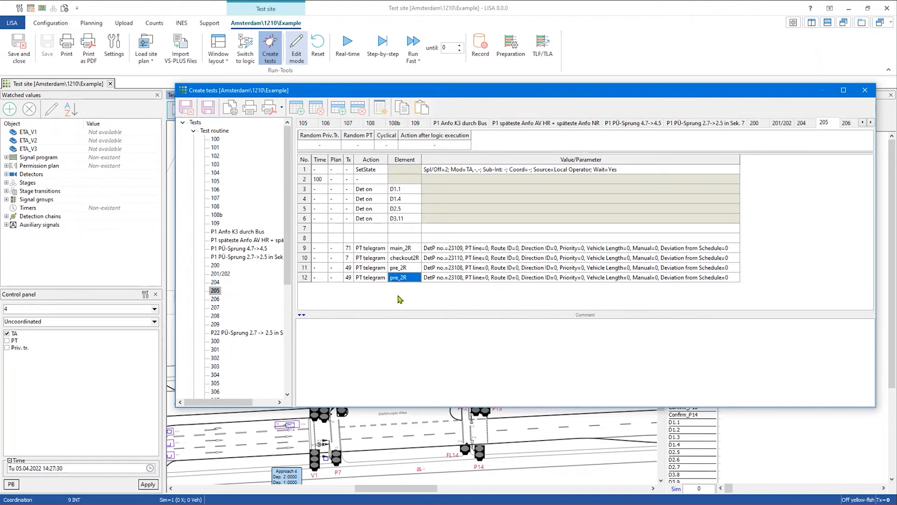
{"action": "left_click", "coordinate": [402, 108]}
{"action": "left_click", "coordinate": [422, 107]}
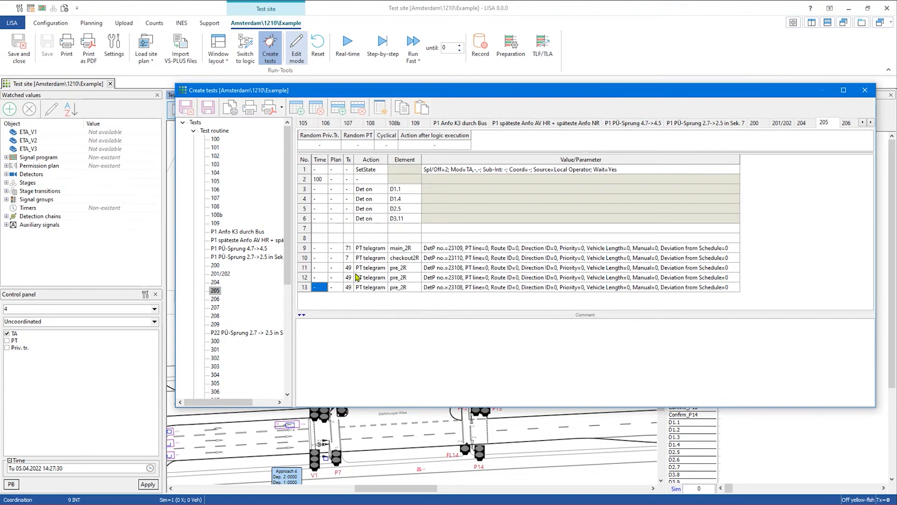
{"action": "left_click", "coordinate": [416, 188]}
{"action": "left_click", "coordinate": [416, 189]}
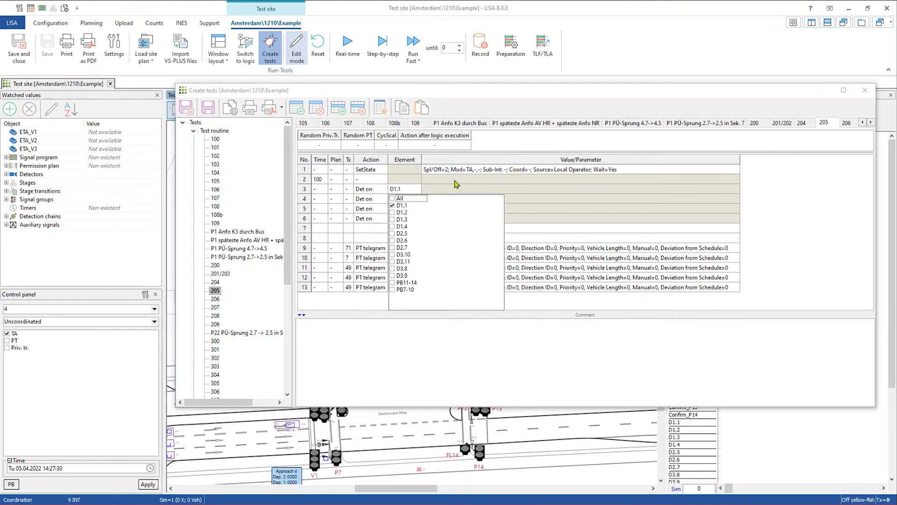
- Add detectors D1.2 and D2.6 as Det on rows in test 205
{"action": "left_click", "coordinate": [399, 213]}
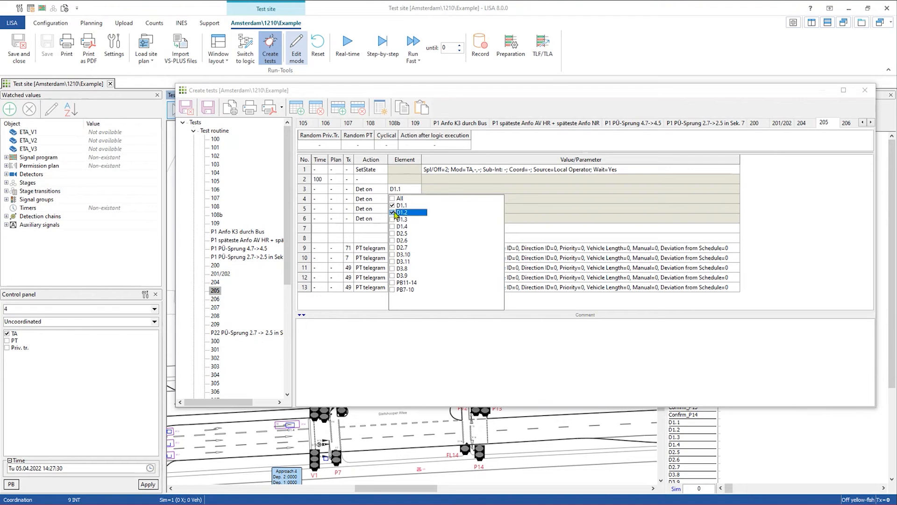
{"action": "left_click", "coordinate": [392, 240]}
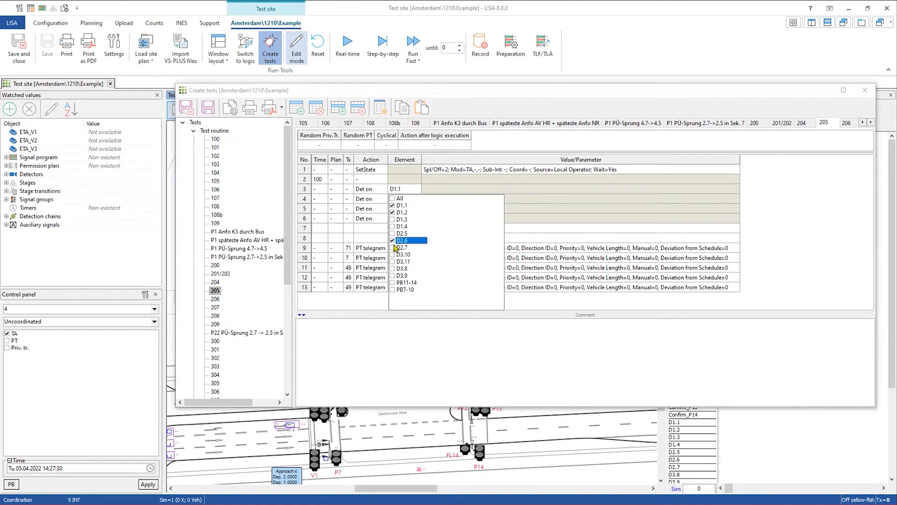
{"action": "left_click", "coordinate": [372, 332]}
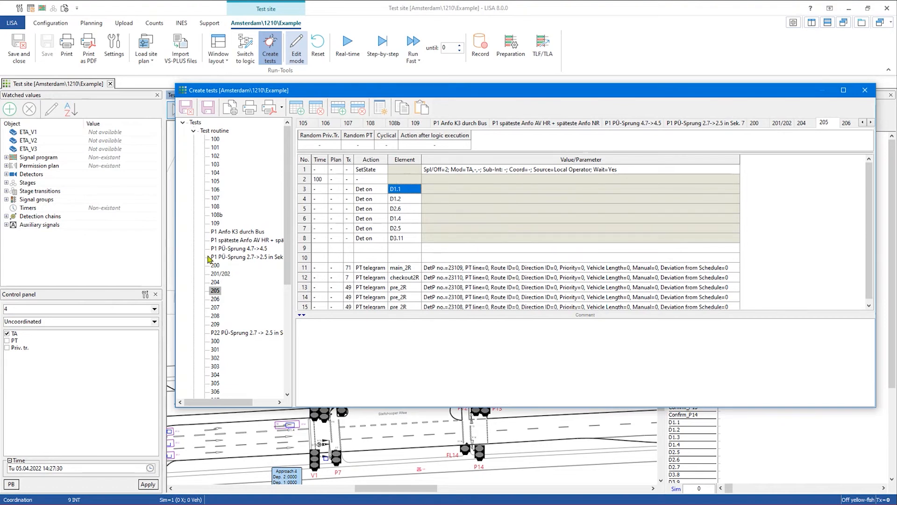
- Create the default test routines and view the Det Flow (All) routine
{"action": "left_click", "coordinate": [216, 134]}
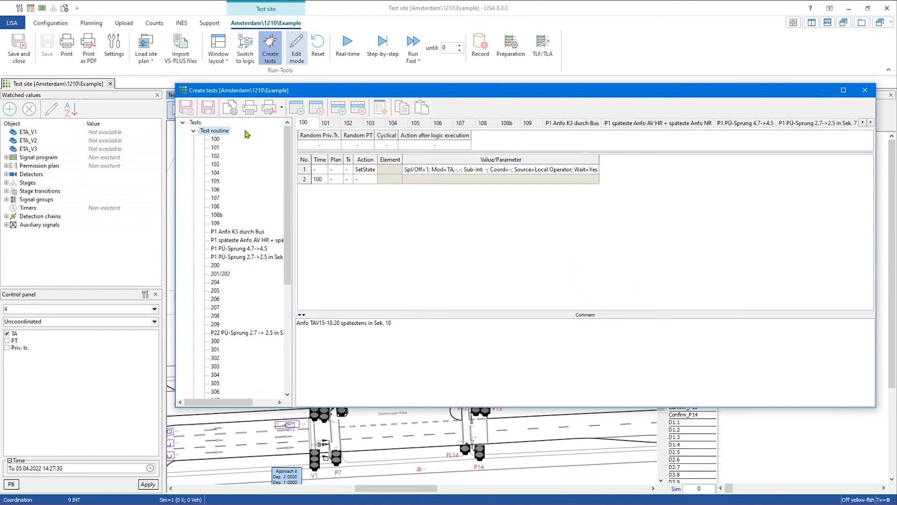
{"action": "left_click", "coordinate": [378, 111]}
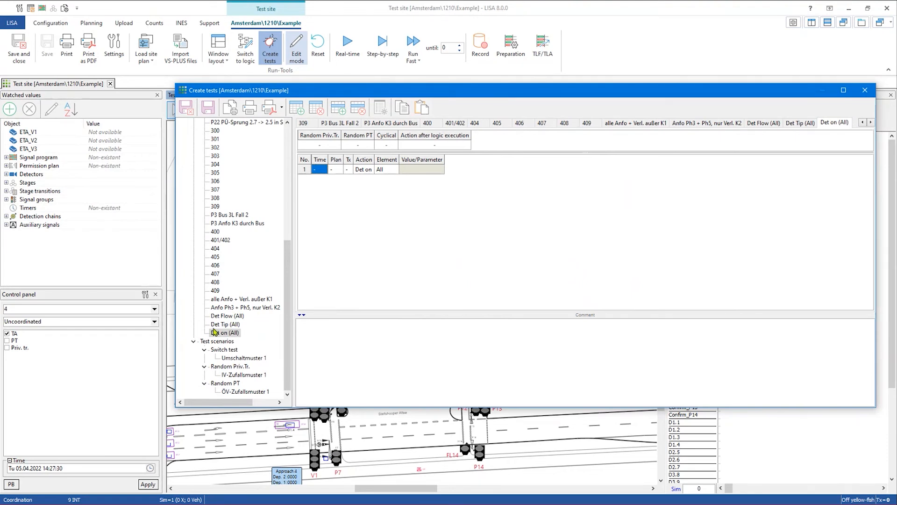
{"action": "scroll", "coordinate": [220, 330], "scroll_direction": "up", "scroll_amount": 4}
{"action": "scroll", "coordinate": [220, 331], "scroll_direction": "down", "scroll_amount": 4}
{"action": "left_click", "coordinate": [226, 317]}
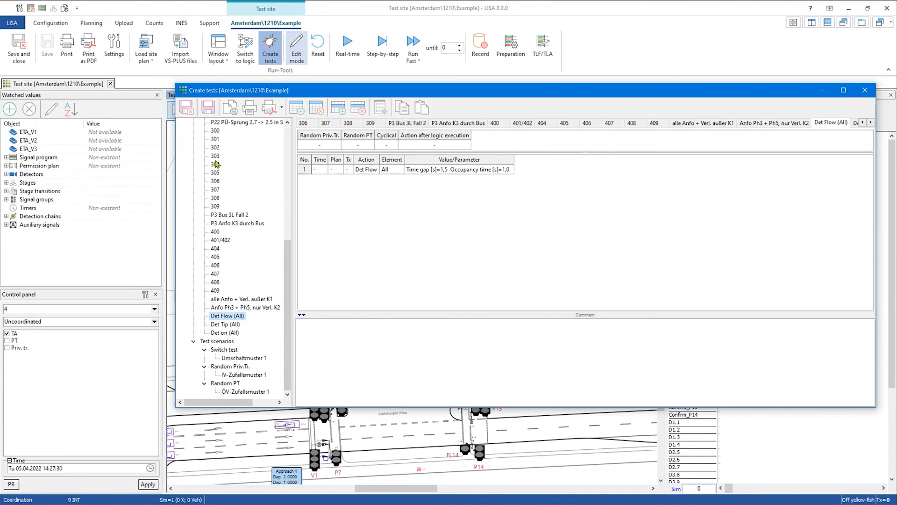
- Review the Det Tip (All) and Det on (All) routines, then show switch test Umschaltmuster 1
{"action": "scroll", "coordinate": [247, 171], "scroll_direction": "up", "scroll_amount": 8}
{"action": "scroll", "coordinate": [240, 177], "scroll_direction": "down", "scroll_amount": 6}
{"action": "scroll", "coordinate": [240, 177], "scroll_direction": "down", "scroll_amount": 2}
{"action": "left_click", "coordinate": [228, 333]}
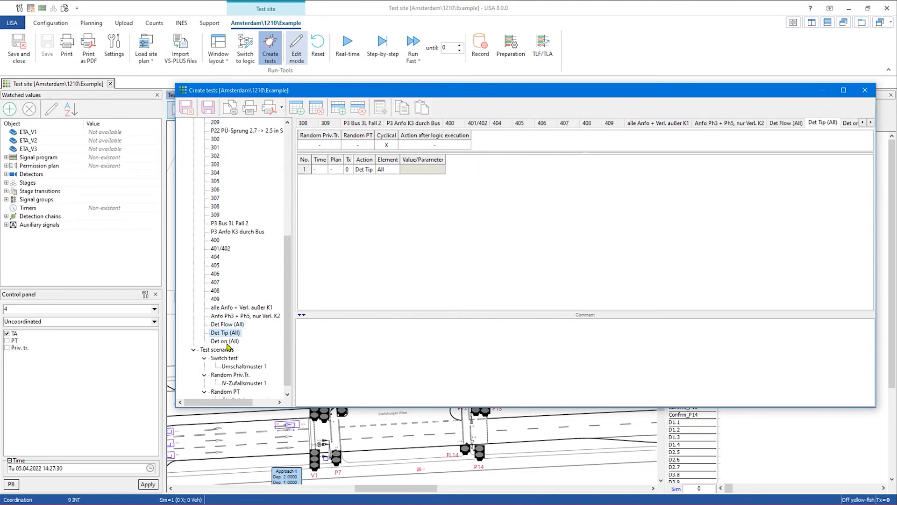
{"action": "left_click", "coordinate": [228, 342]}
{"action": "scroll", "coordinate": [261, 280], "scroll_direction": "down", "scroll_amount": 1}
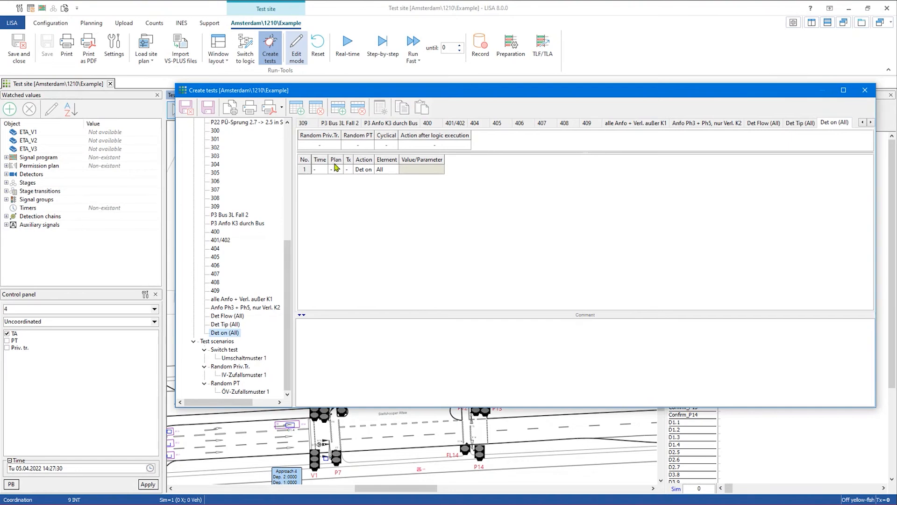
{"action": "left_click", "coordinate": [224, 350]}
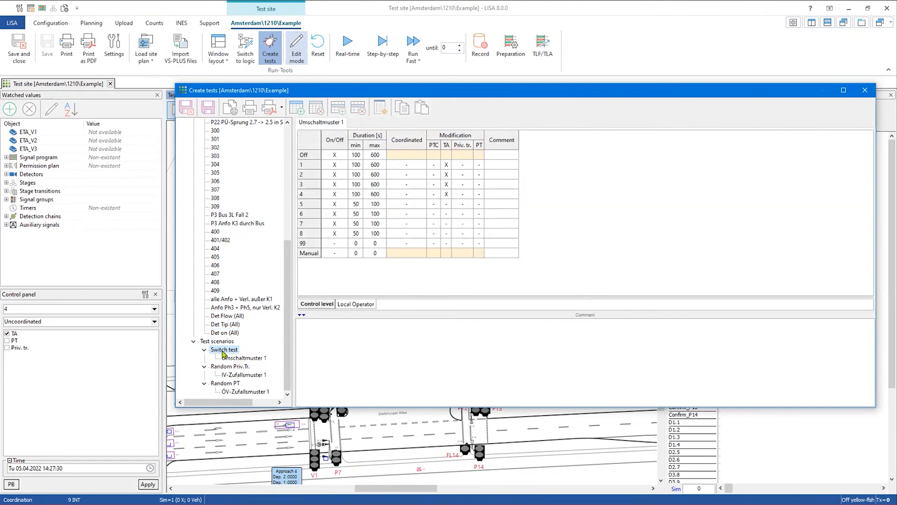
- Create Switch test routines 1 and 2 and check routine 1's Off state of 20–50 s
{"action": "left_click", "coordinate": [380, 108]}
{"action": "left_click", "coordinate": [387, 110]}
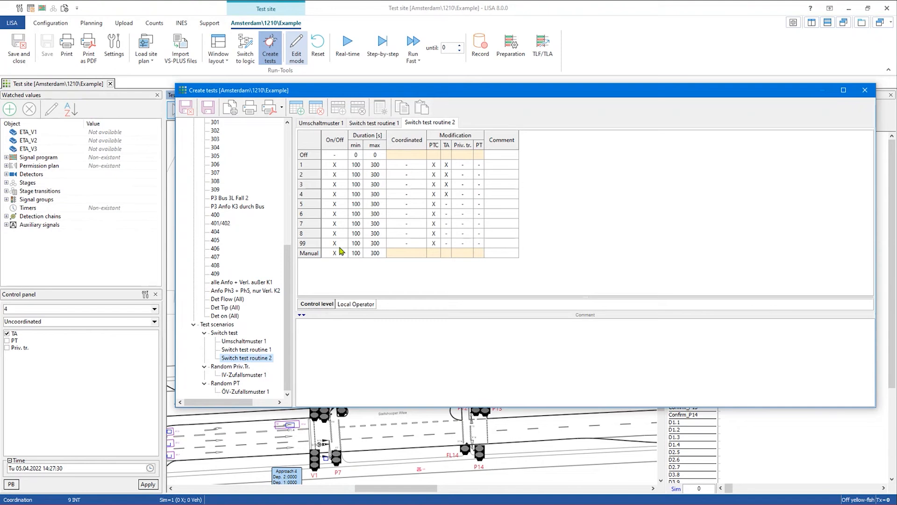
{"action": "left_click", "coordinate": [253, 350]}
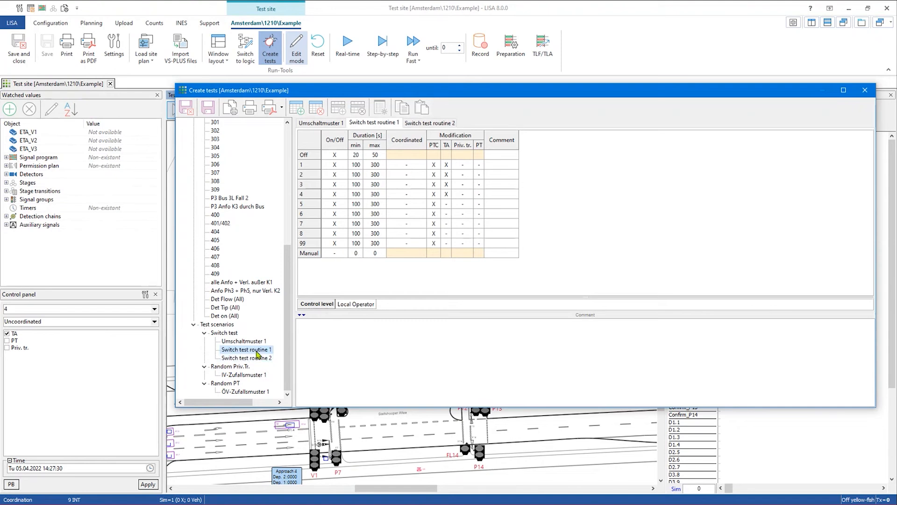
{"action": "left_click", "coordinate": [269, 358]}
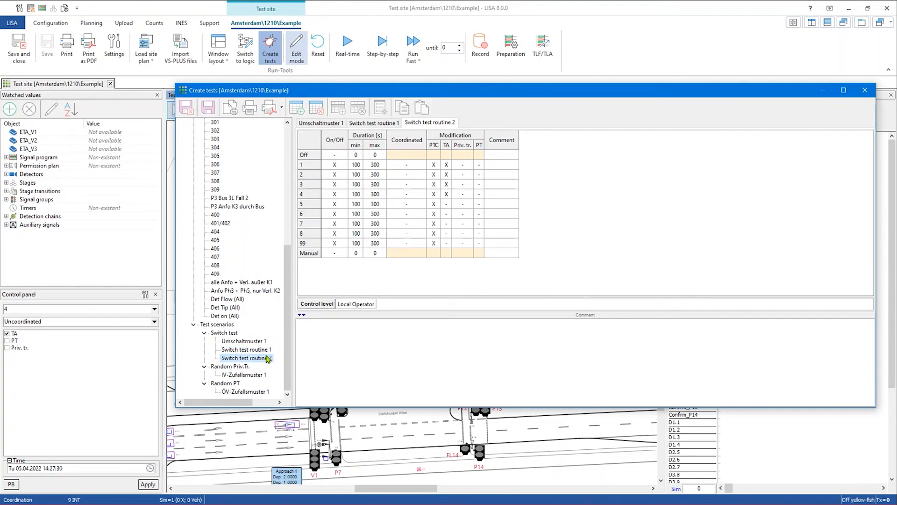
{"action": "left_click", "coordinate": [264, 351]}
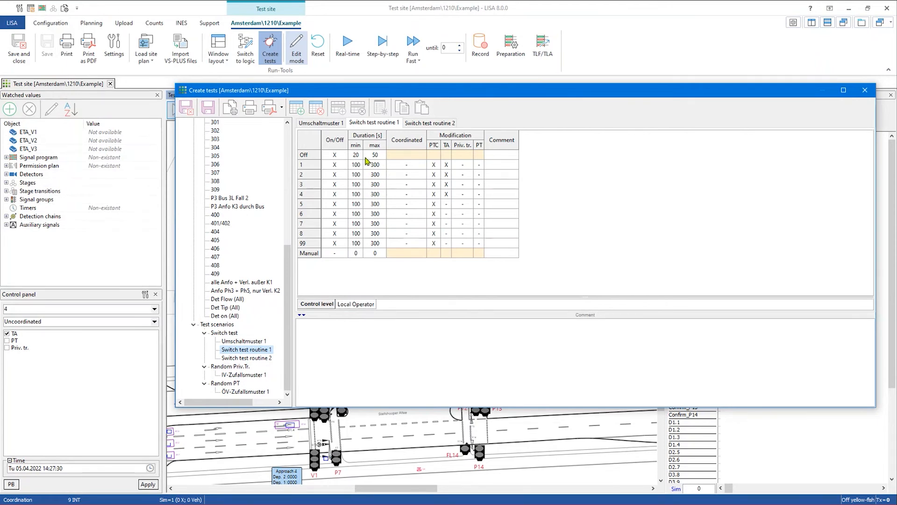
- Compare routines 1 and 2, raise the test window, and display Random Priv.Tr. scenario IV-Zufallsmuster 1
{"action": "left_click", "coordinate": [246, 358]}
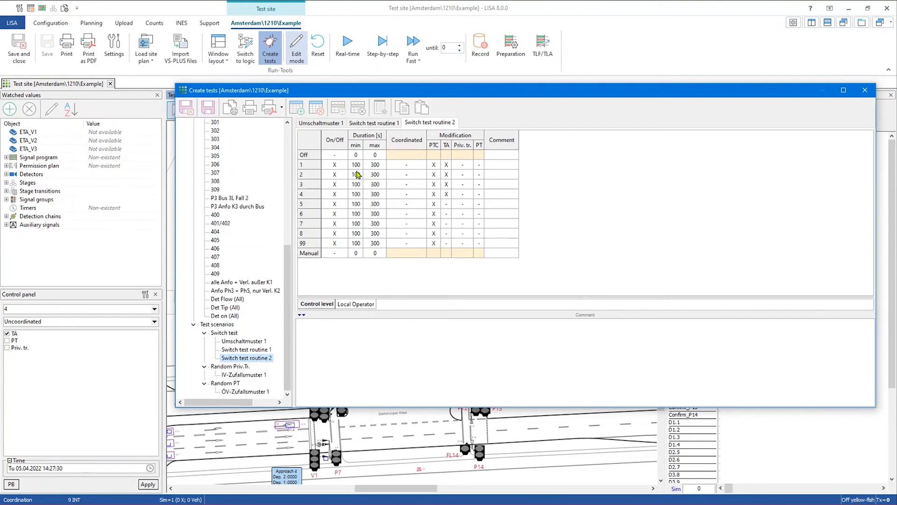
{"action": "left_click", "coordinate": [254, 350]}
{"action": "left_click", "coordinate": [258, 360]}
{"action": "left_click_drag", "start_coordinate": [367, 90], "coordinate": [354, 27]}
{"action": "left_click", "coordinate": [225, 304]}
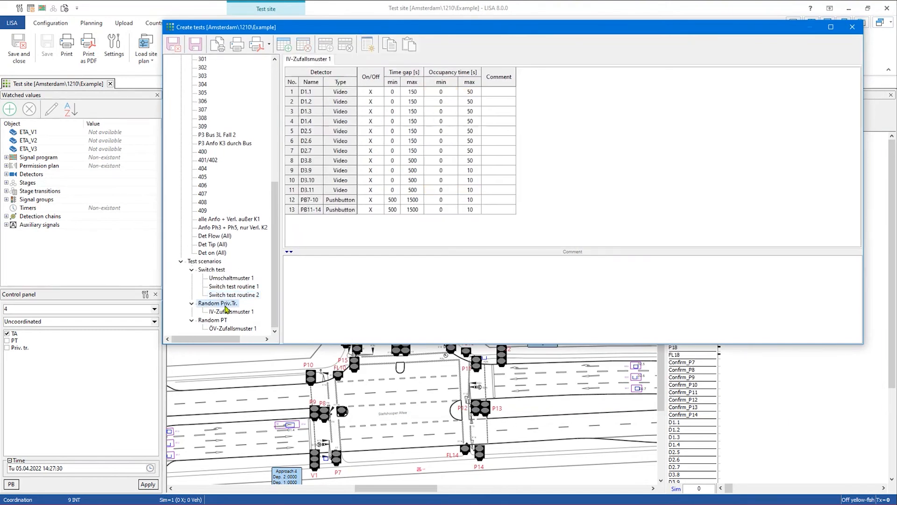
- Add random scenarios and review Random Priv.Tr. 1 (60–180 s gaps) and Random Priv.Tr. 2 (2–120 s gaps)
{"action": "left_click", "coordinate": [368, 44]}
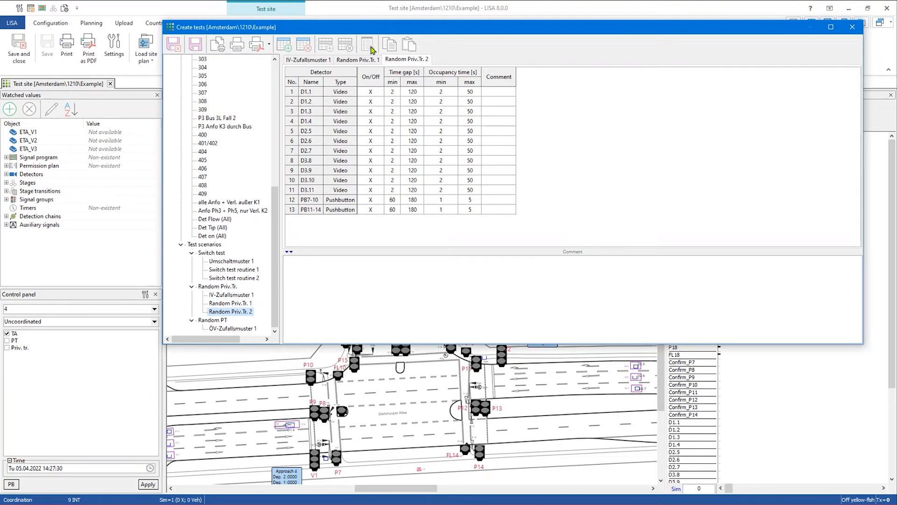
{"action": "left_click", "coordinate": [233, 304]}
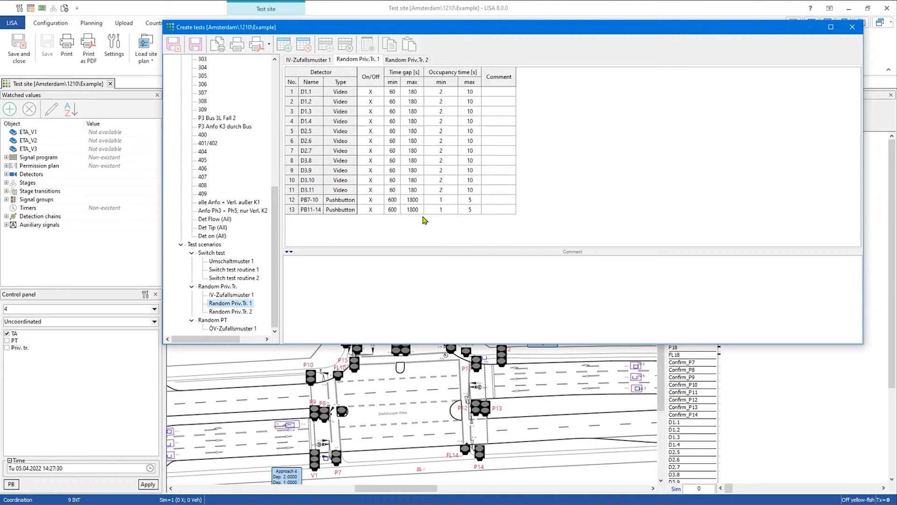
{"action": "left_click", "coordinate": [249, 311]}
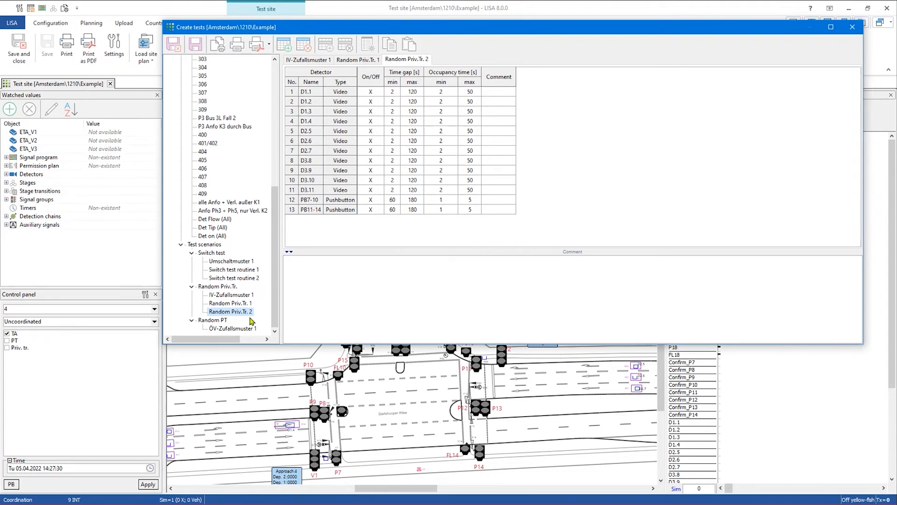
- Show Random PT scenario ÖV-Zufallsmuster 1 and add two new tests to it
{"action": "left_click", "coordinate": [223, 322]}
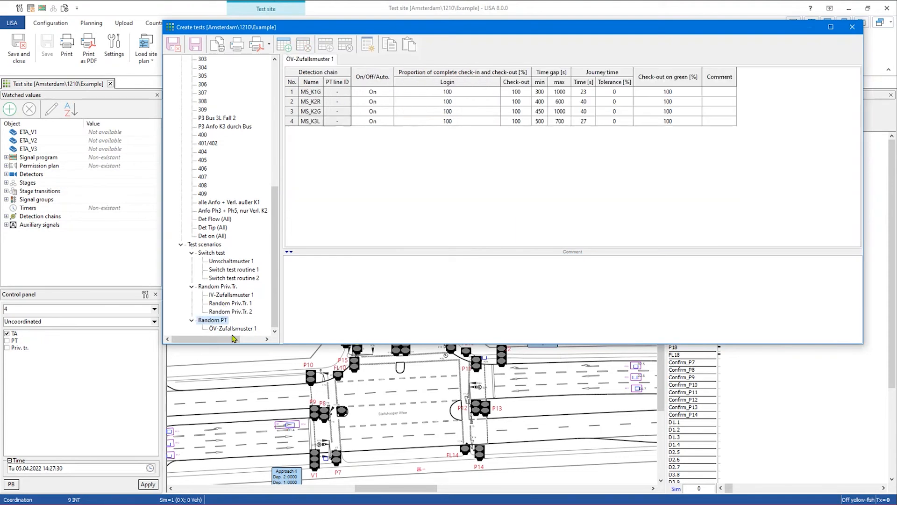
{"action": "left_click", "coordinate": [231, 329]}
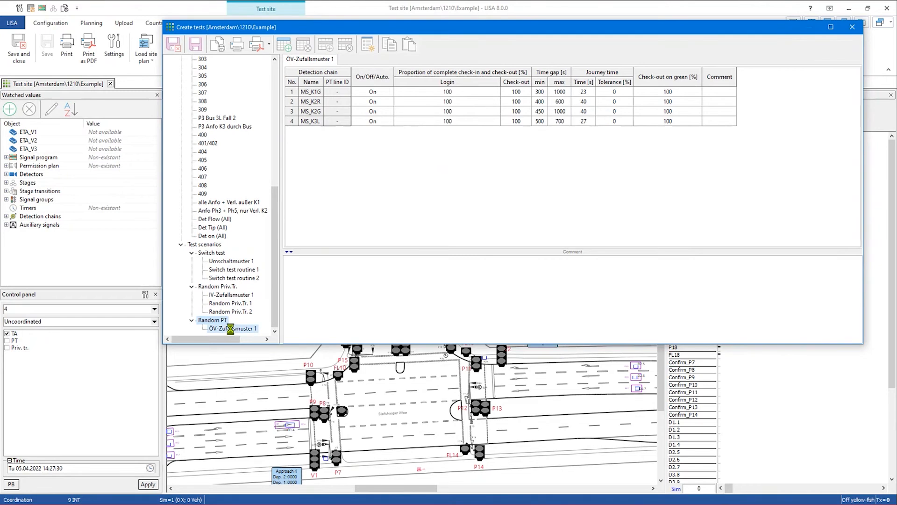
{"action": "left_click", "coordinate": [367, 52]}
{"action": "left_click", "coordinate": [368, 52]}
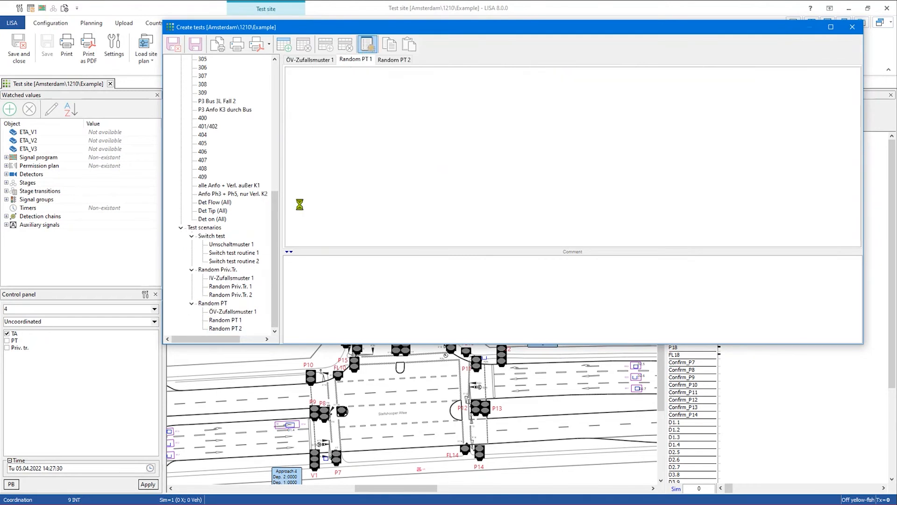
- Review Random PT 1 (100% check-in) and Random PT 2 (80%, tolerance 30), then reposition the window
{"action": "left_click", "coordinate": [233, 321]}
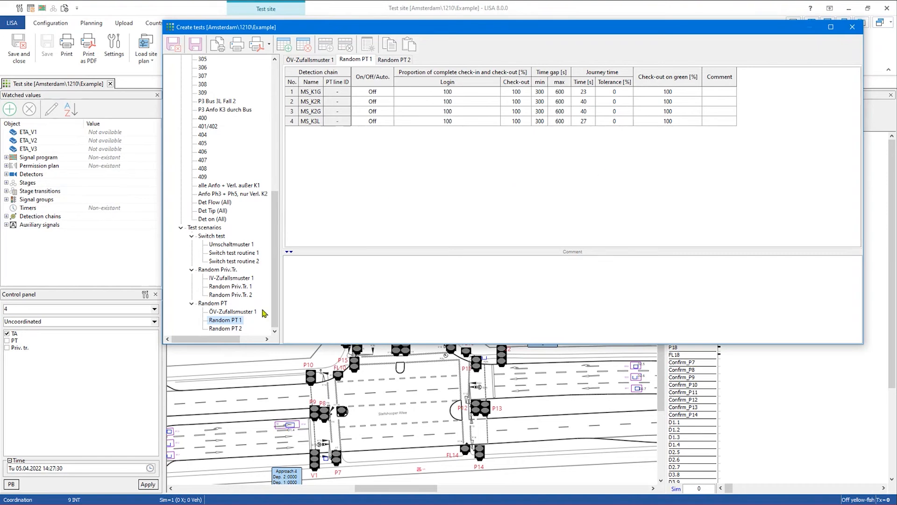
{"action": "left_click", "coordinate": [228, 329]}
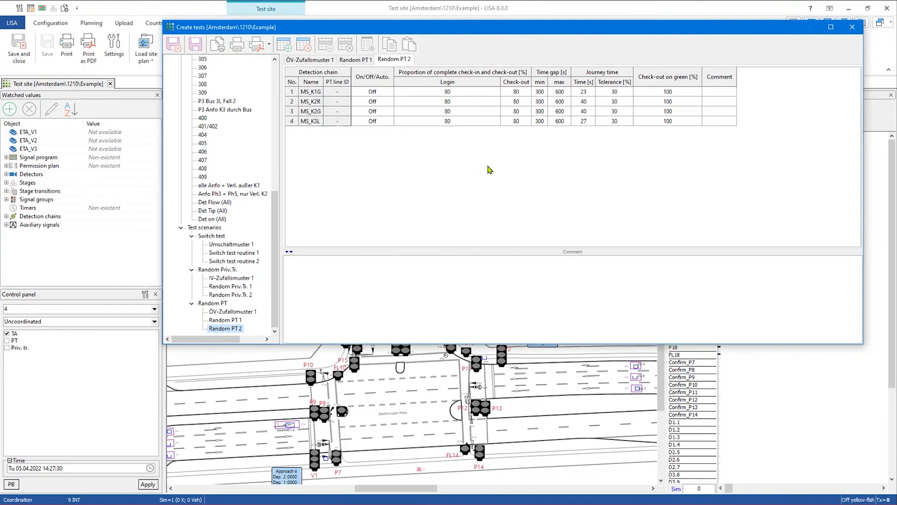
{"action": "scroll", "coordinate": [243, 278], "scroll_direction": "up", "scroll_amount": 10}
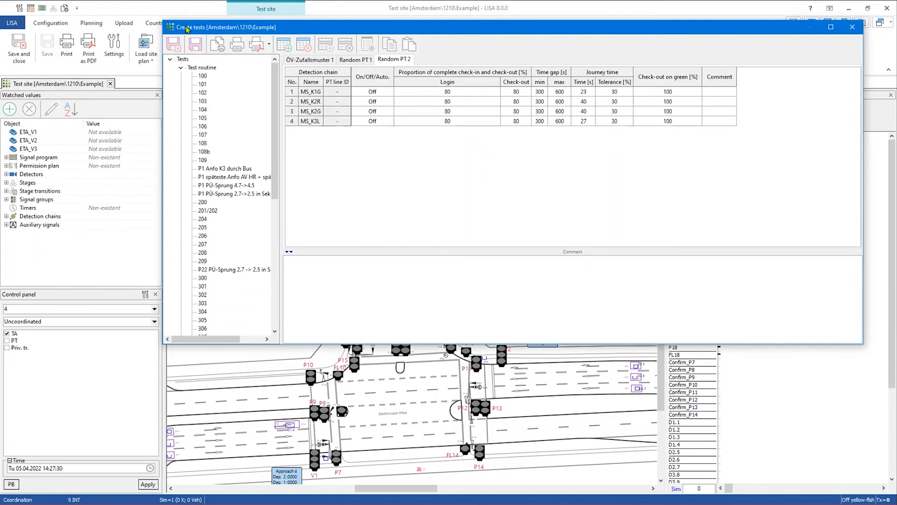
{"action": "left_click_drag", "start_coordinate": [188, 29], "coordinate": [177, 48]}
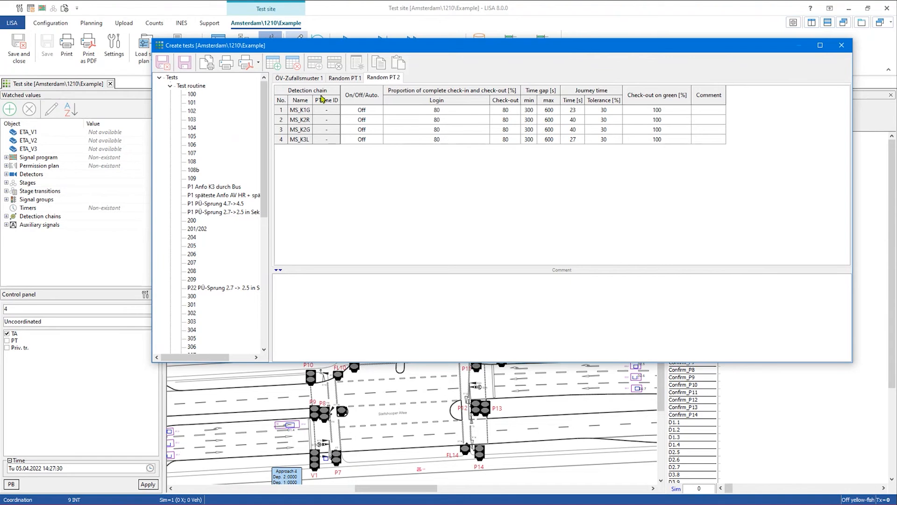
- Close Create tests without saving changes and widen the graphical log panel
{"action": "left_click", "coordinate": [842, 45]}
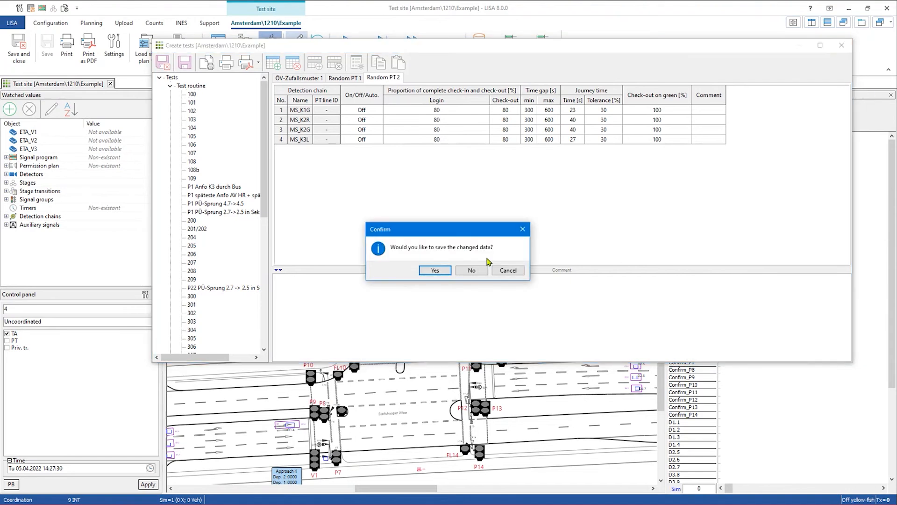
{"action": "left_click", "coordinate": [473, 270]}
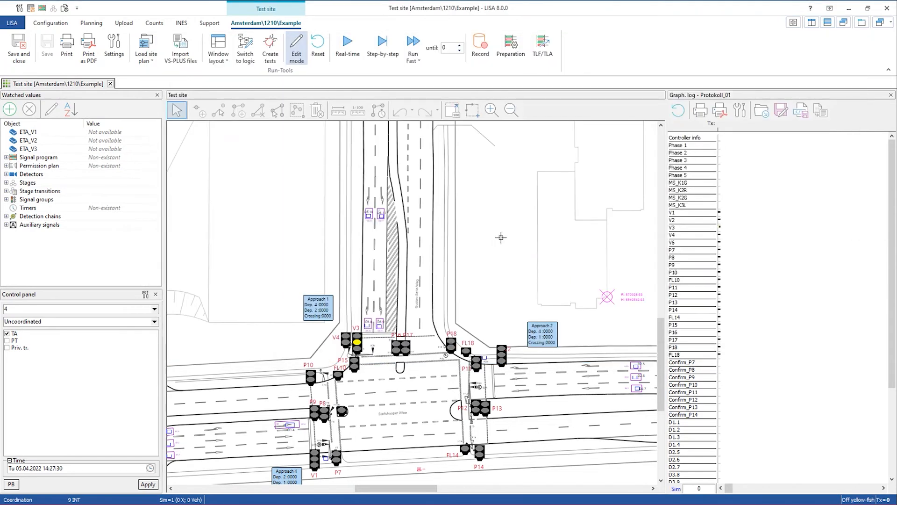
{"action": "left_click_drag", "start_coordinate": [668, 228], "coordinate": [625, 229]}
- Run the simulation fast until step 200, then advance it one more step
{"action": "double_click", "coordinate": [445, 49]}
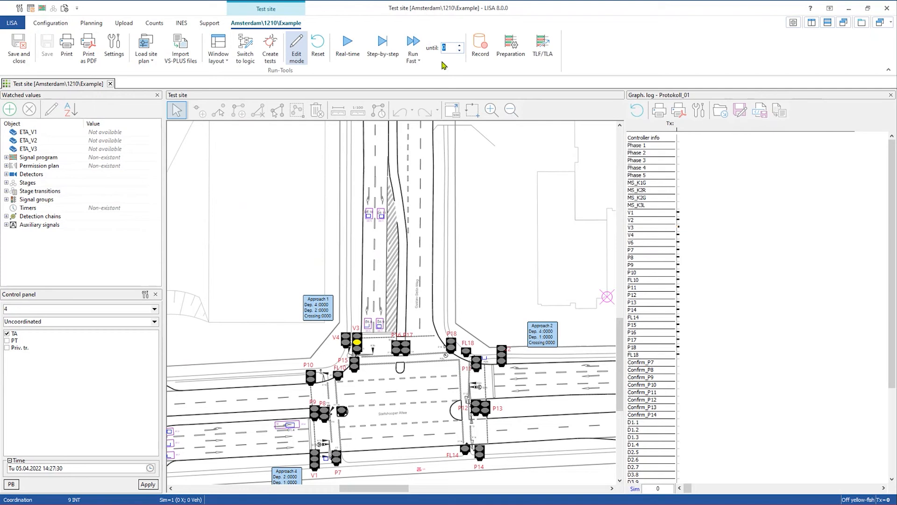
{"action": "type", "text": "200"}
{"action": "left_click", "coordinate": [421, 45]}
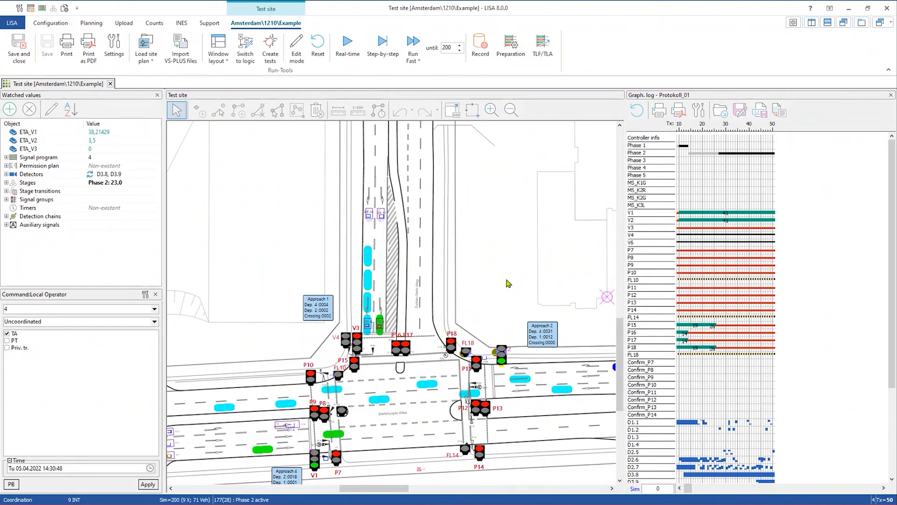
{"action": "left_click", "coordinate": [382, 42]}
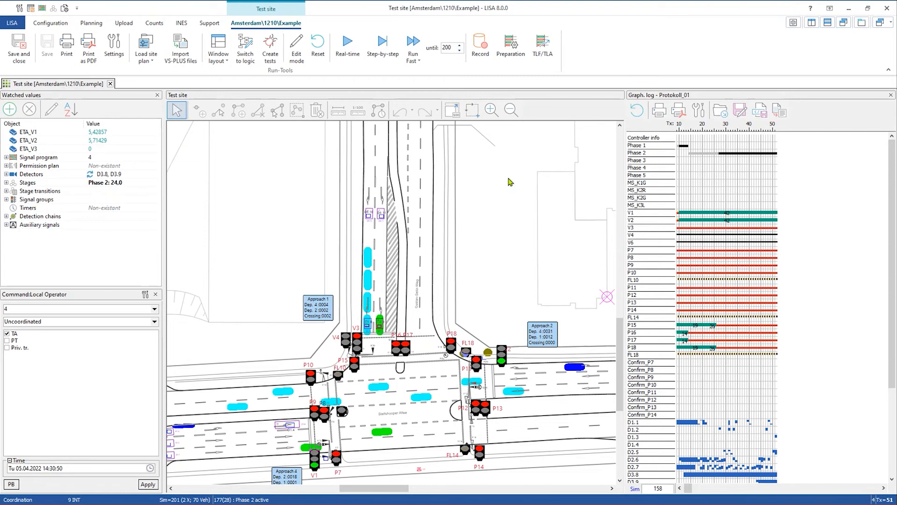
- Reset the simulation to second 0 and apply the Morning peak hour 2021 flow curve
{"action": "right_click", "coordinate": [496, 222]}
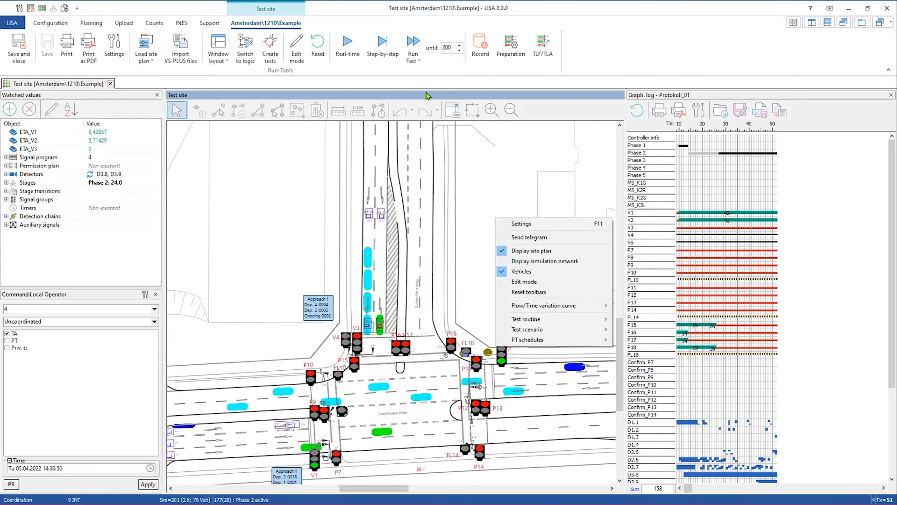
{"action": "left_click", "coordinate": [321, 43]}
{"action": "right_click", "coordinate": [306, 168]}
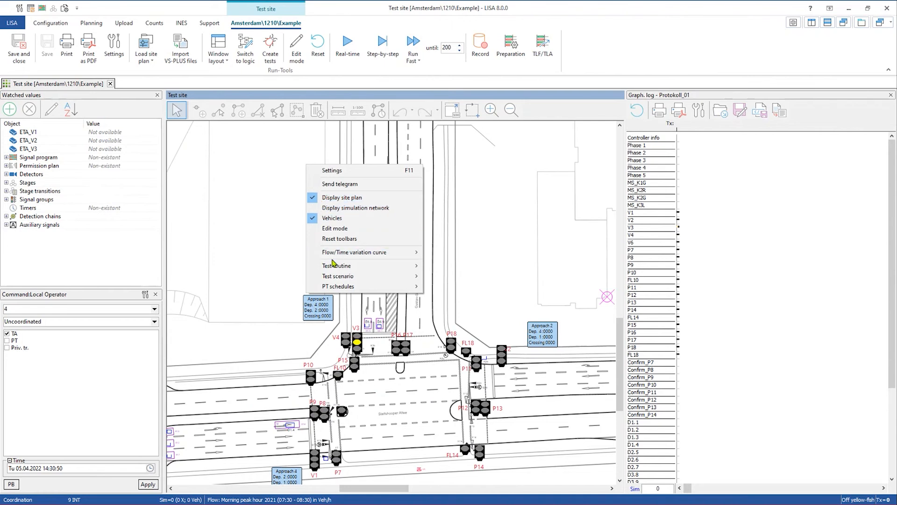
{"action": "left_click", "coordinate": [486, 265]}
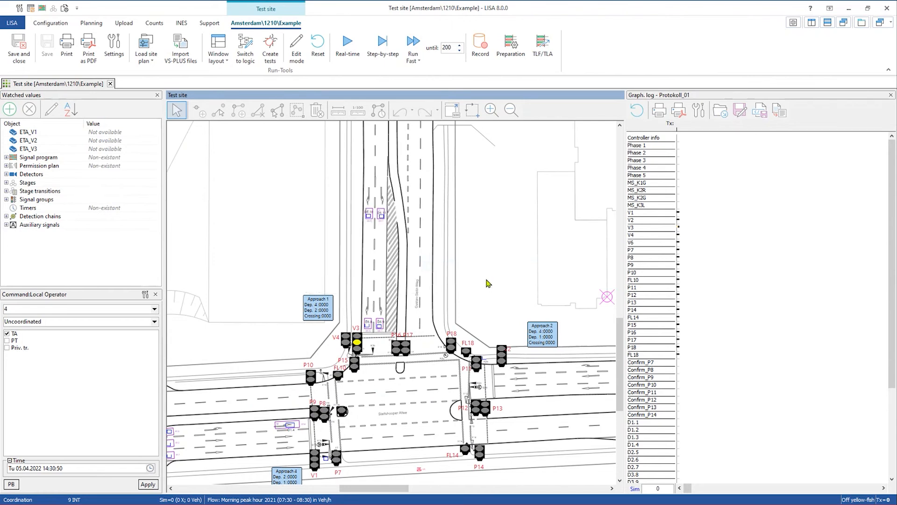
{"action": "scroll", "coordinate": [486, 283], "scroll_direction": "down", "scroll_amount": 4}
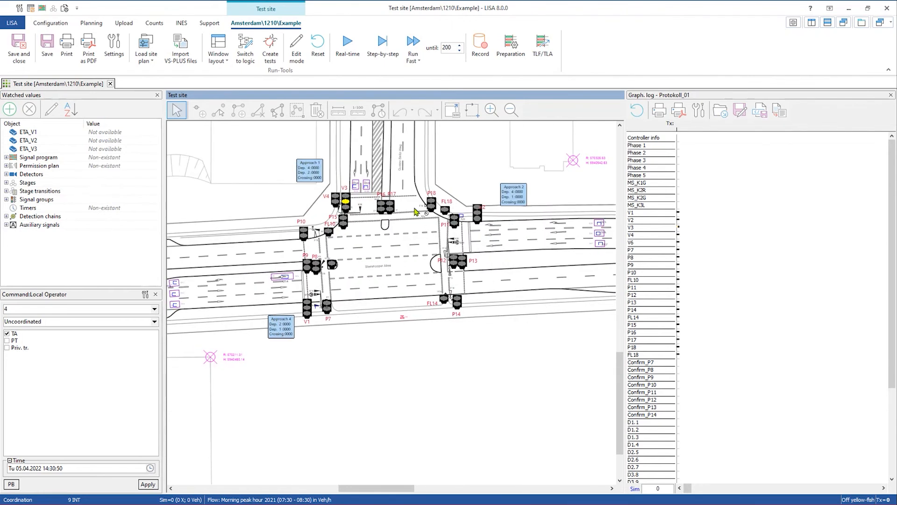
- Show the C-ITS CAM panel and widen the site plan by narrowing the left panels
{"action": "left_click", "coordinate": [227, 57]}
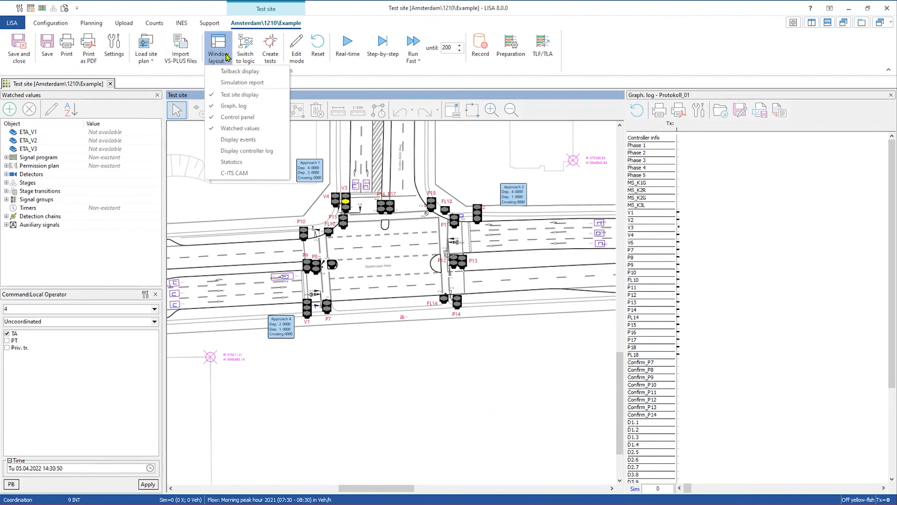
{"action": "left_click", "coordinate": [228, 174]}
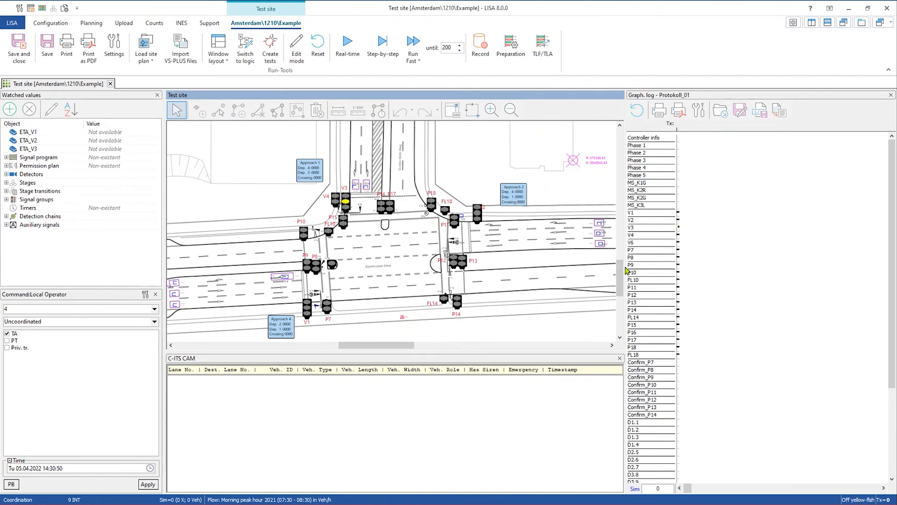
{"action": "left_click_drag", "start_coordinate": [627, 270], "coordinate": [747, 267]}
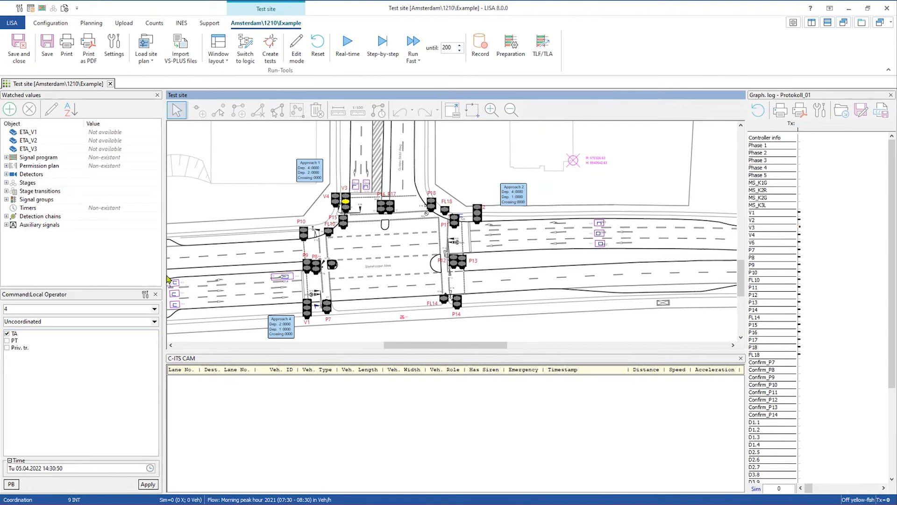
{"action": "left_click_drag", "start_coordinate": [160, 273], "coordinate": [123, 274]}
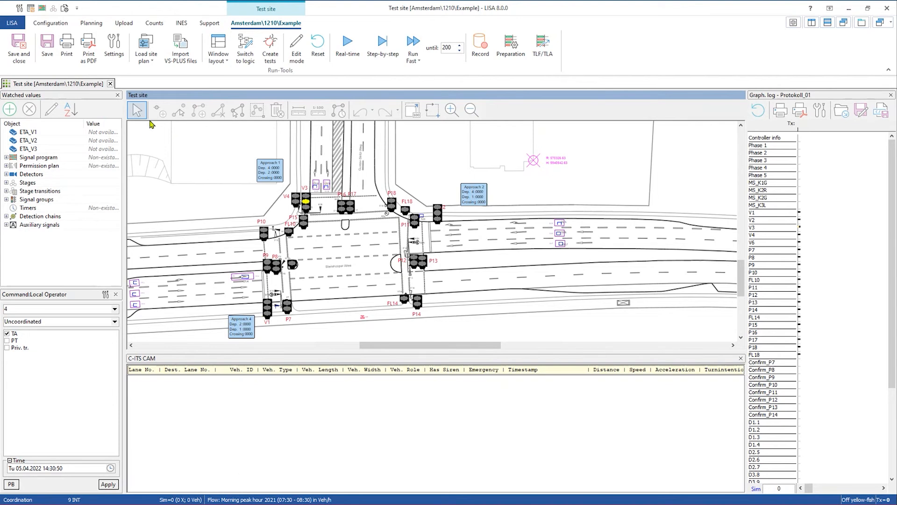
{"action": "left_click", "coordinate": [113, 49]}
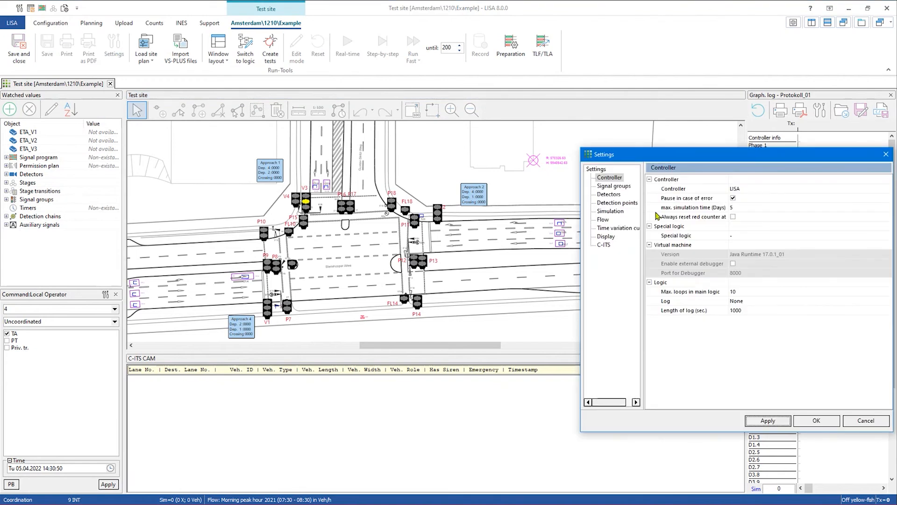
{"action": "left_click", "coordinate": [604, 245]}
{"action": "left_click_drag", "start_coordinate": [693, 159], "coordinate": [391, 91]}
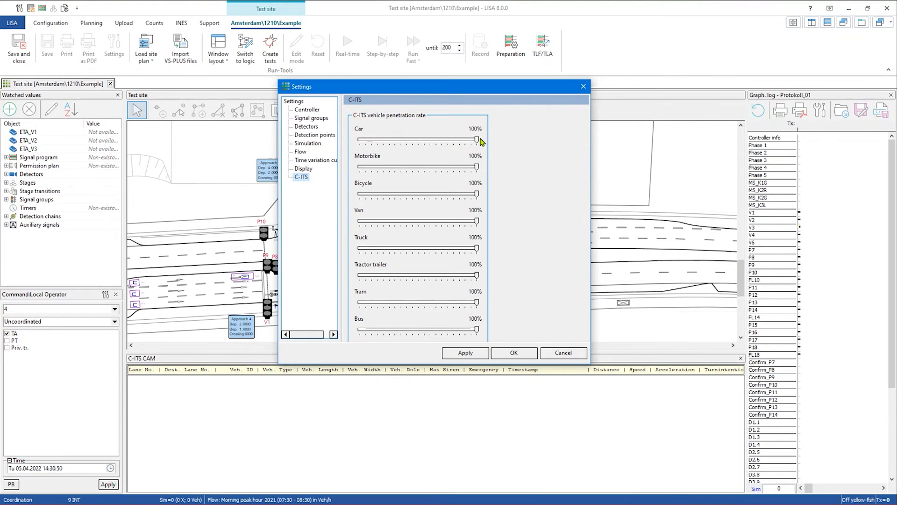
{"action": "scroll", "coordinate": [408, 157], "scroll_direction": "down", "scroll_amount": 3}
{"action": "scroll", "coordinate": [376, 250], "scroll_direction": "down", "scroll_amount": 1}
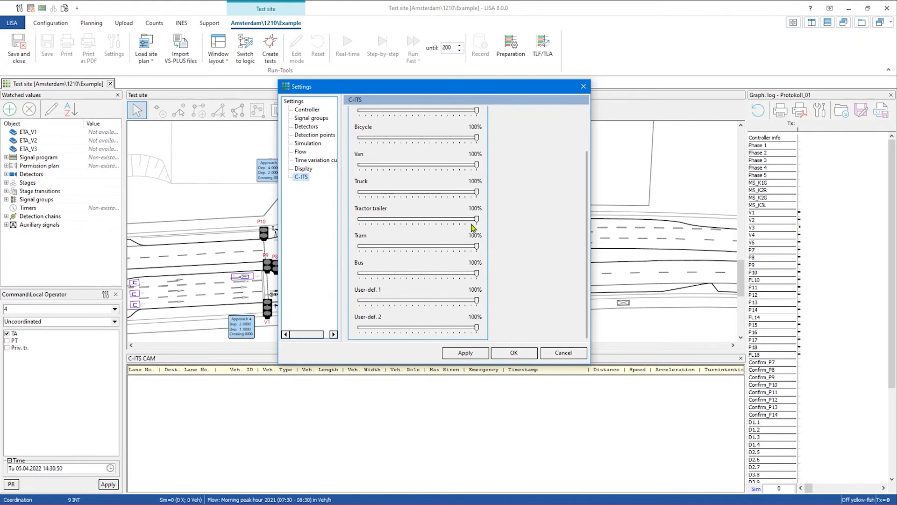
{"action": "scroll", "coordinate": [507, 227], "scroll_direction": "up", "scroll_amount": 2}
{"action": "left_click", "coordinate": [582, 87]}
{"action": "left_click_drag", "start_coordinate": [537, 193], "coordinate": [581, 176]}
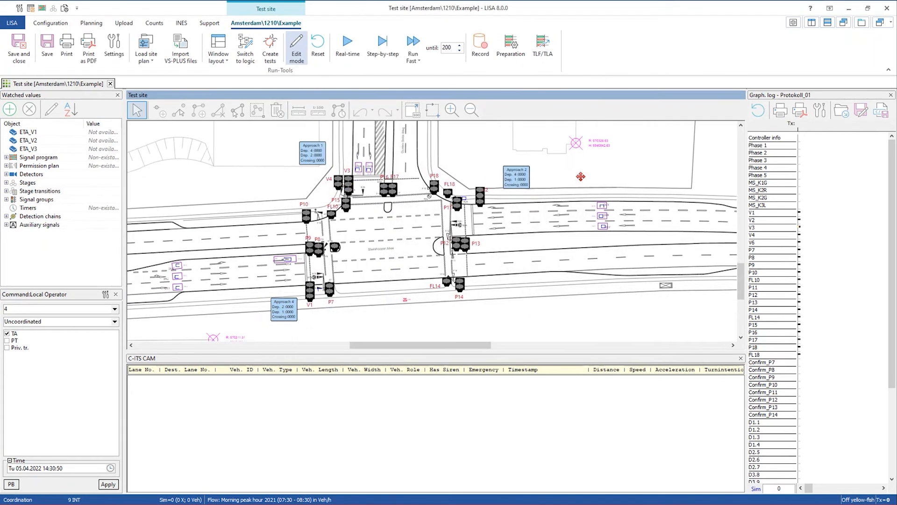
- Run the simulation in real time, then fast, stop it, and step once to 111
{"action": "left_click", "coordinate": [348, 47]}
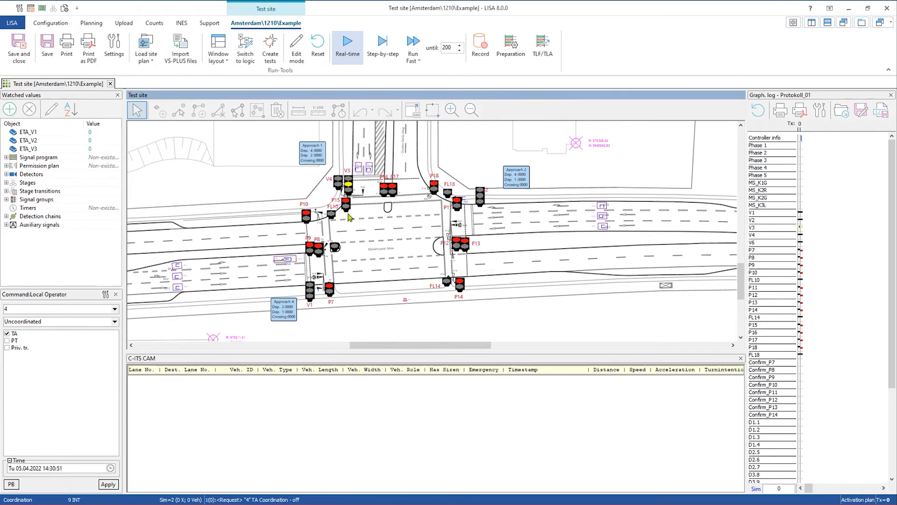
{"action": "left_click", "coordinate": [412, 44]}
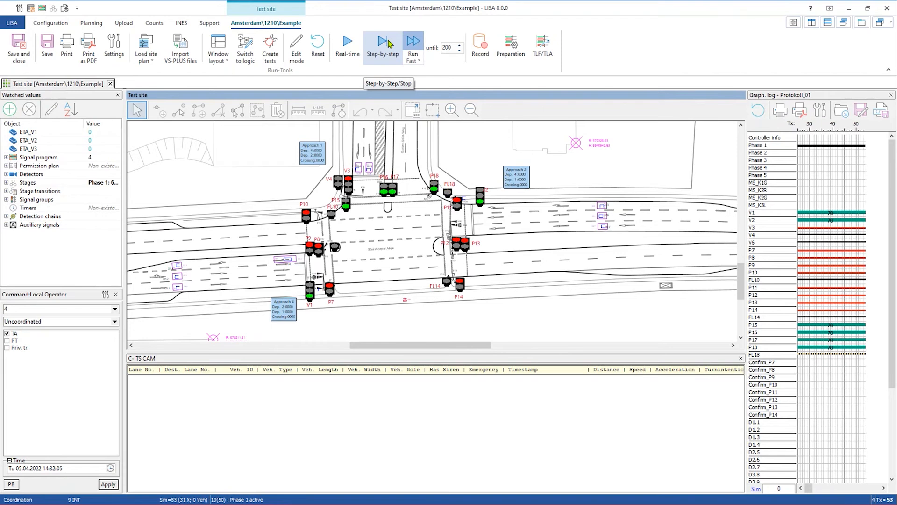
{"action": "left_click", "coordinate": [388, 43]}
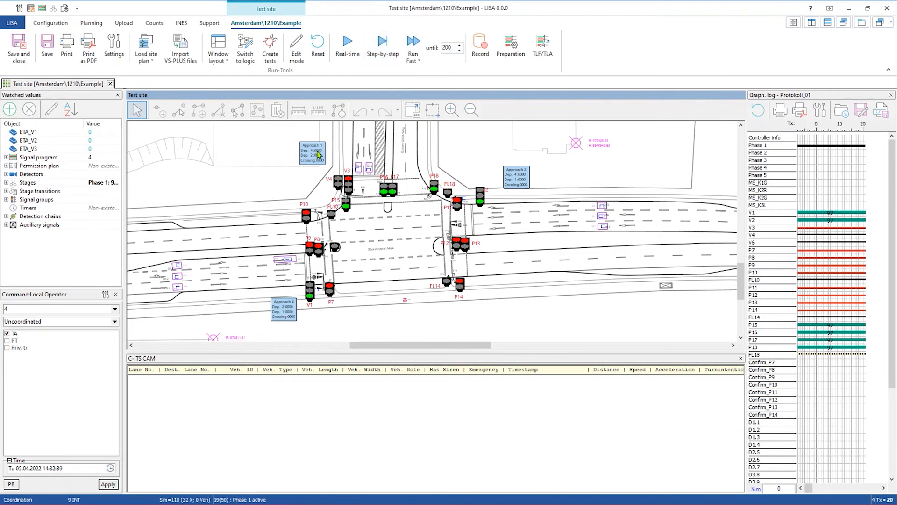
{"action": "left_click", "coordinate": [390, 46]}
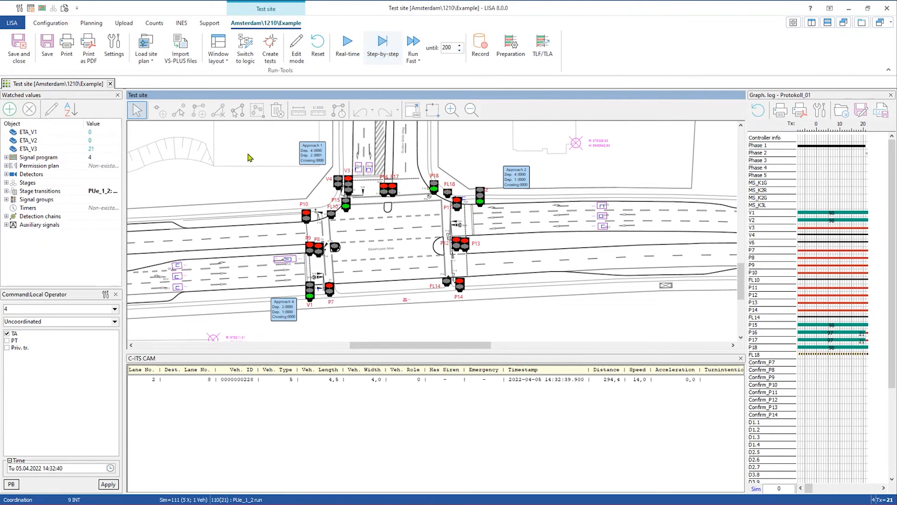
- Pan the site plan to follow the vehicle, ending on the signalled junction
{"action": "scroll", "coordinate": [266, 184], "scroll_direction": "up", "scroll_amount": 5}
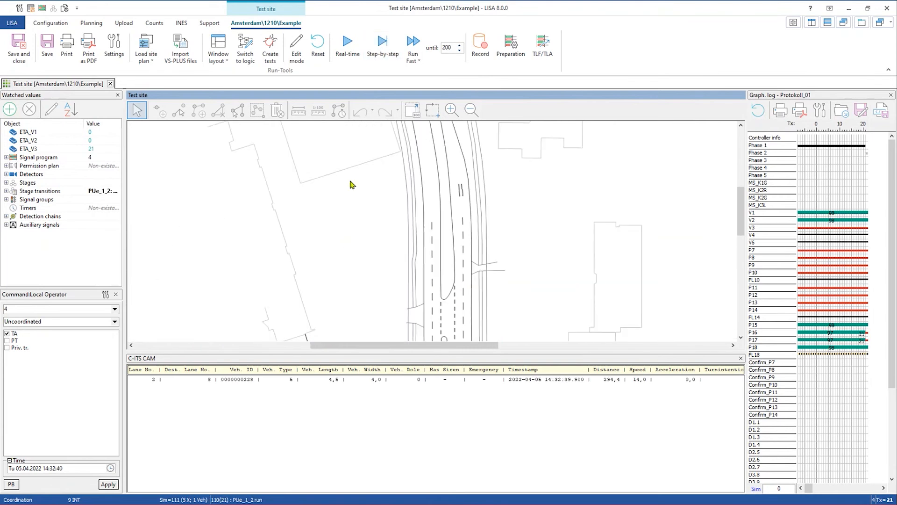
{"action": "left_click_drag", "start_coordinate": [351, 182], "coordinate": [350, 302]}
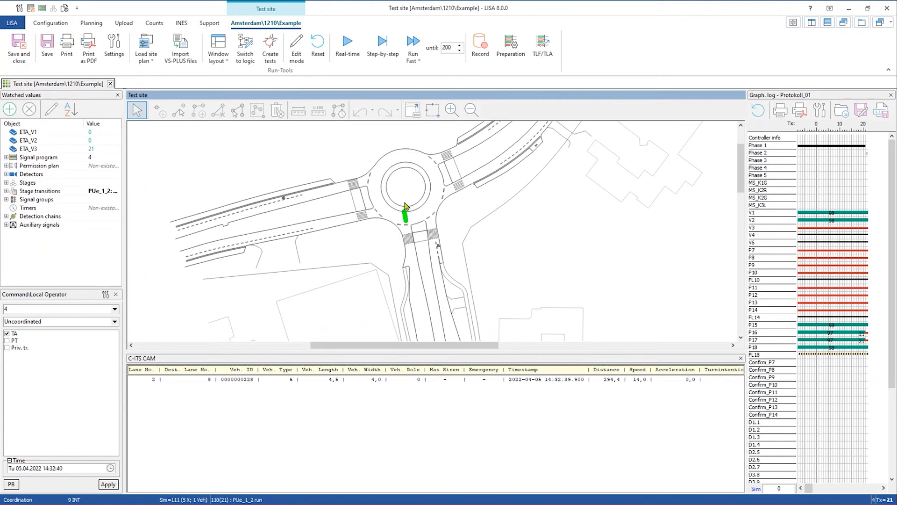
{"action": "left_click_drag", "start_coordinate": [361, 279], "coordinate": [333, 135]}
{"action": "left_click_drag", "start_coordinate": [342, 288], "coordinate": [344, 192]}
{"action": "left_click_drag", "start_coordinate": [340, 243], "coordinate": [299, 34]}
{"action": "left_click_drag", "start_coordinate": [302, 212], "coordinate": [324, 171]}
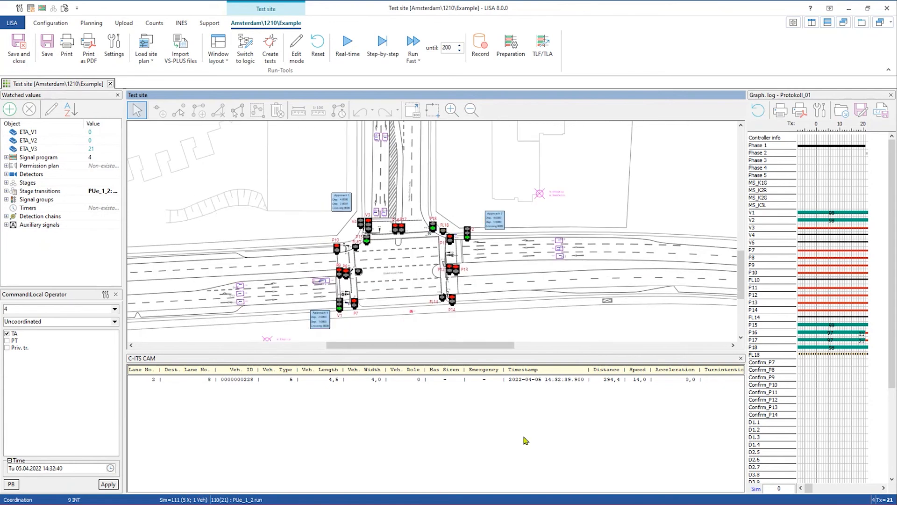
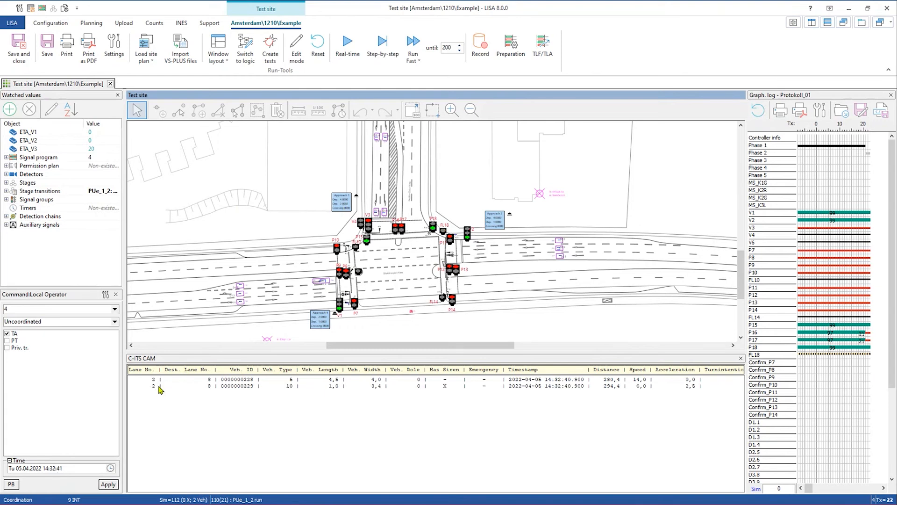
- Select the second vehicle's CAM row, step the simulation to Sim 113, and list intersections for control logic
{"action": "left_click", "coordinate": [292, 387]}
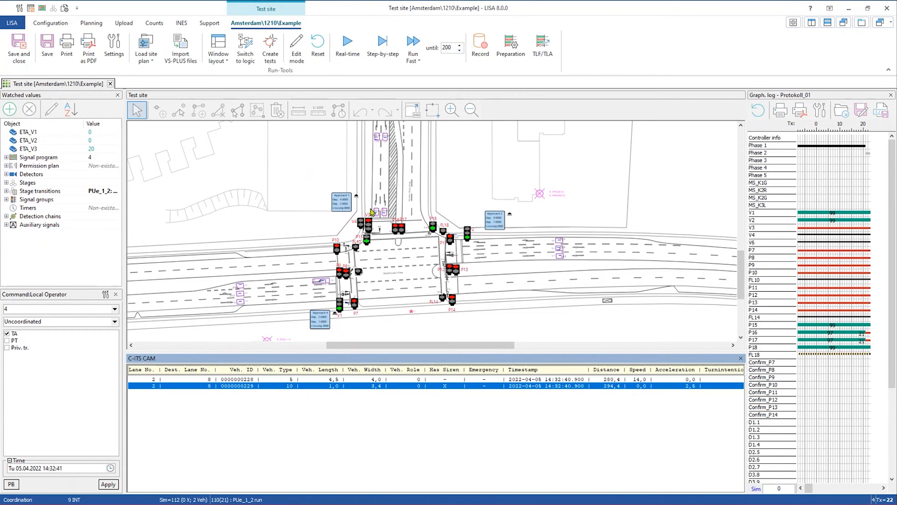
{"action": "left_click_drag", "start_coordinate": [454, 159], "coordinate": [437, 262]}
{"action": "left_click_drag", "start_coordinate": [442, 178], "coordinate": [428, 145]}
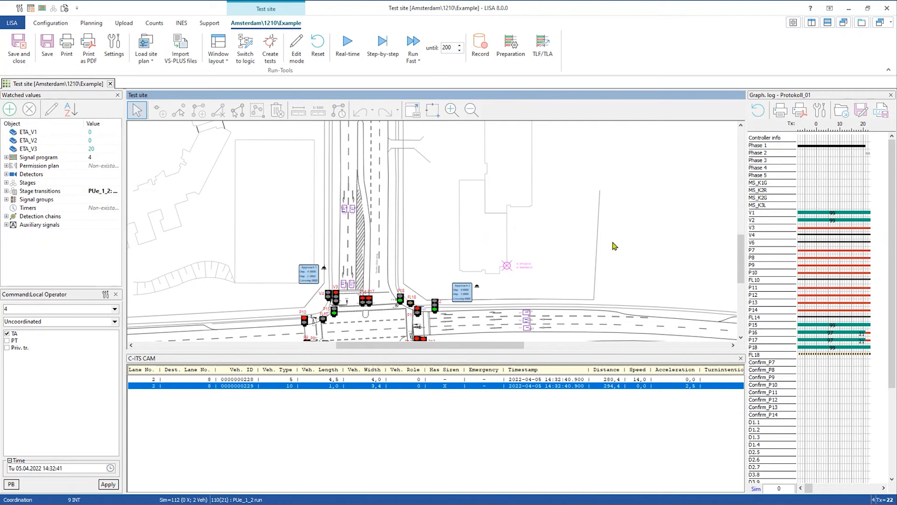
{"action": "left_click", "coordinate": [383, 44]}
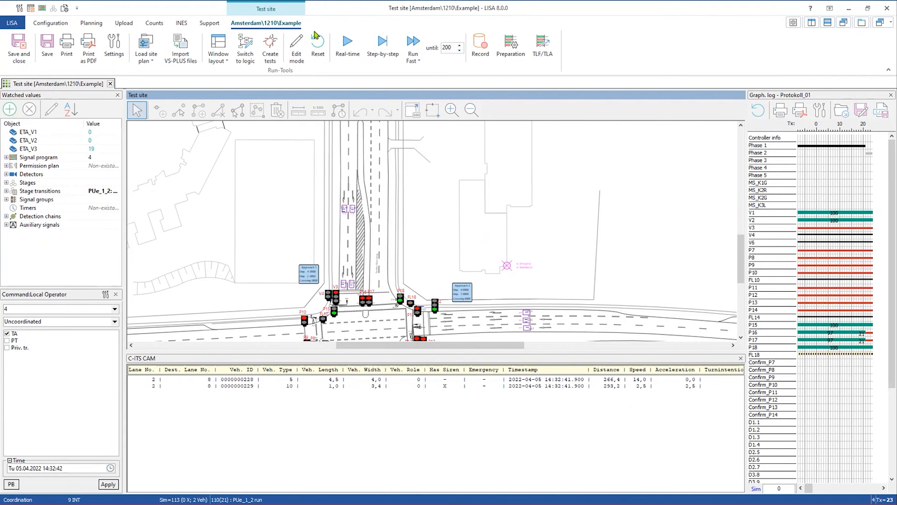
{"action": "left_click", "coordinate": [91, 22]}
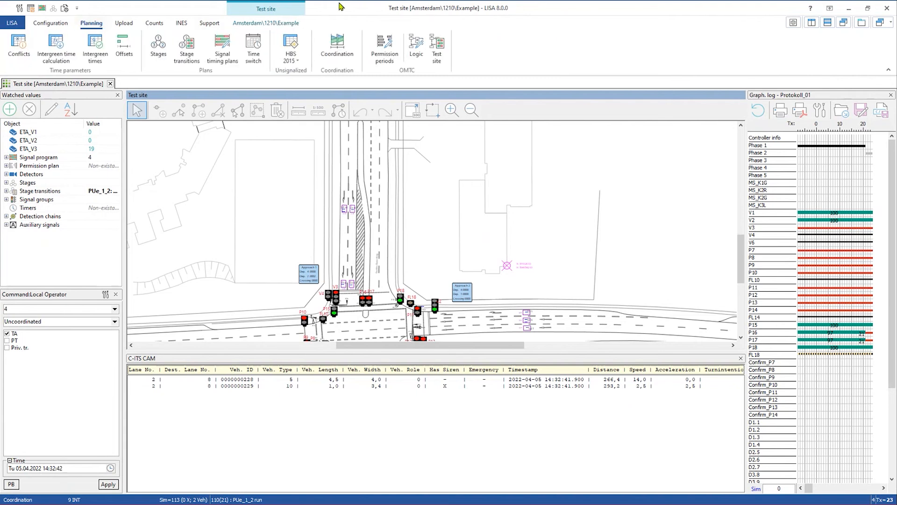
{"action": "left_click", "coordinate": [416, 47]}
- Open 1210 Example's main_logic and review the controller functions overview before closing it
{"action": "double_click", "coordinate": [248, 192]}
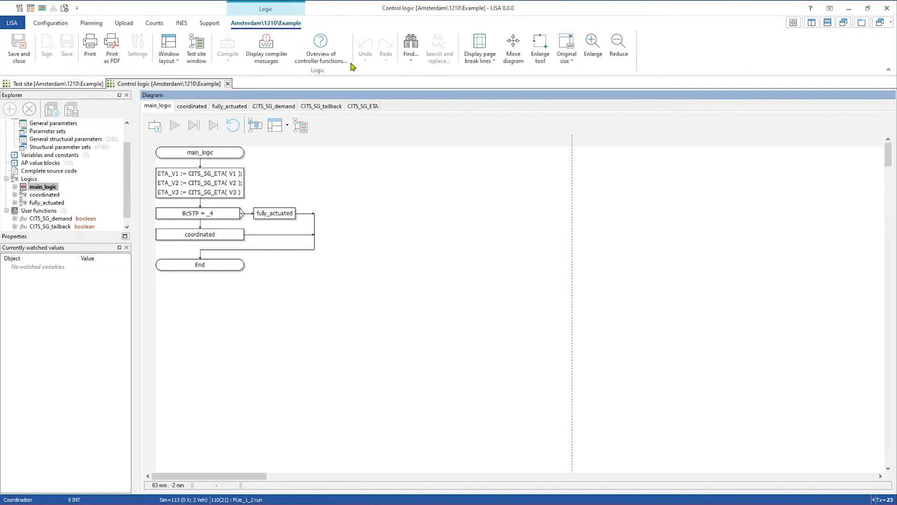
{"action": "left_click", "coordinate": [337, 47]}
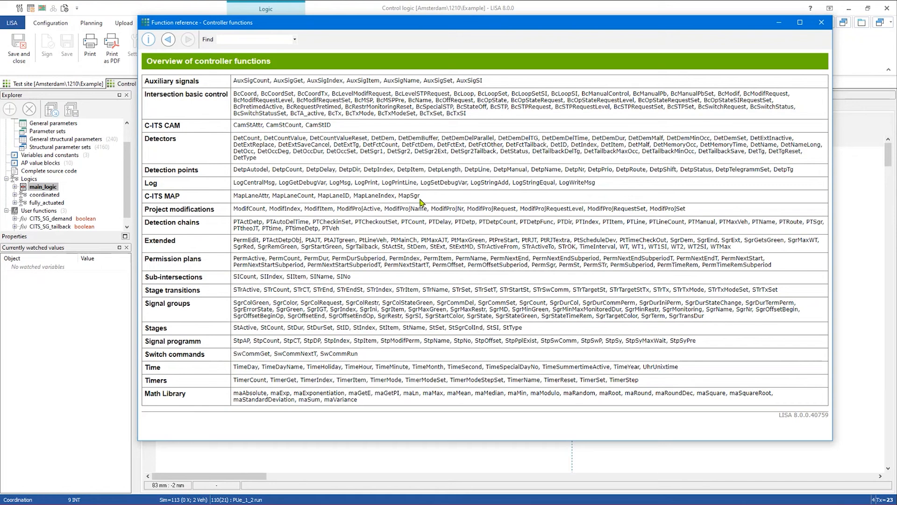
{"action": "mouse_move", "coordinate": [413, 203]}
{"action": "left_click", "coordinate": [822, 22]}
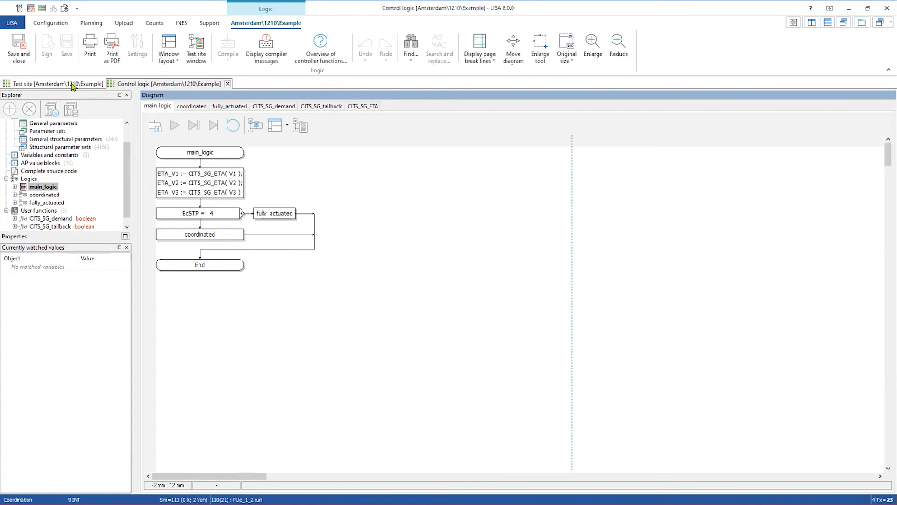
{"action": "scroll", "coordinate": [73, 169], "scroll_direction": "down", "scroll_amount": 1}
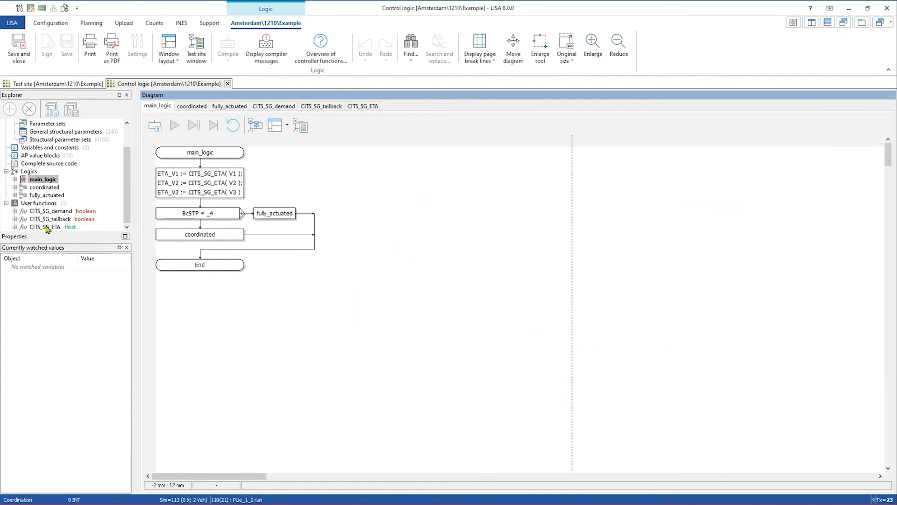
- Open CITS_SG_ETA and inspect its MapLaneCount loops, primarySG/secondarySG condition and CamStCount loop
{"action": "double_click", "coordinate": [46, 227]}
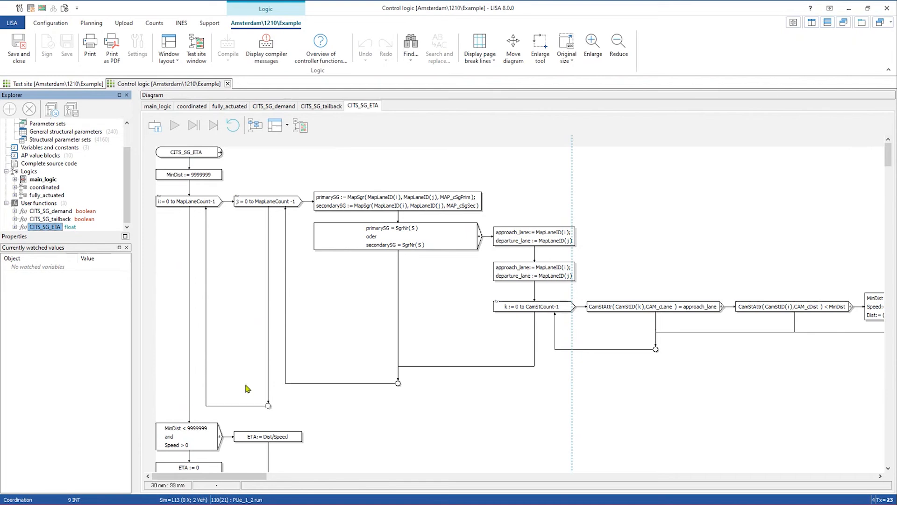
{"action": "left_click", "coordinate": [211, 204]}
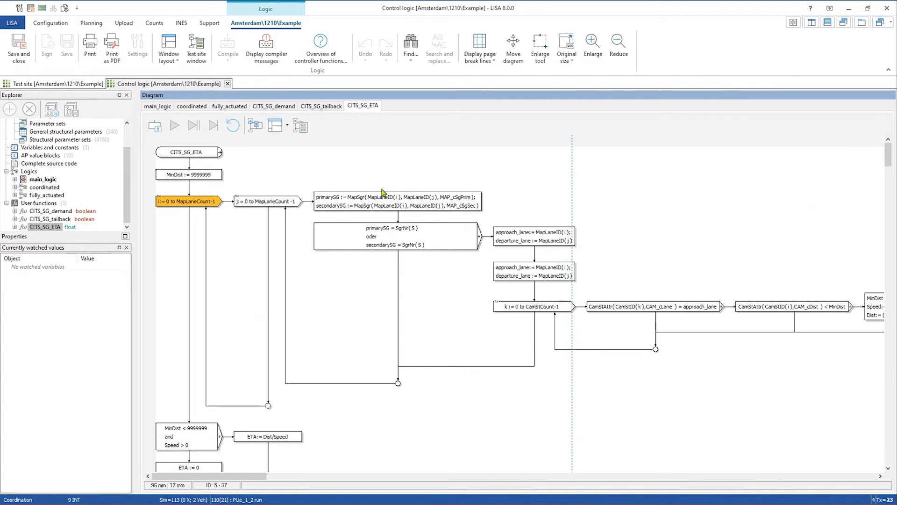
{"action": "left_click", "coordinate": [267, 205]}
{"action": "left_click", "coordinate": [419, 239]}
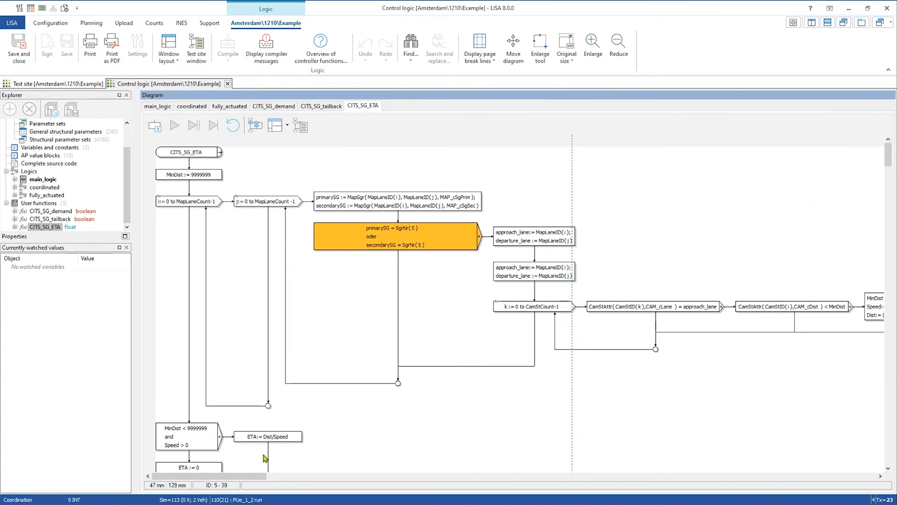
{"action": "left_click_drag", "start_coordinate": [252, 475], "coordinate": [281, 479]}
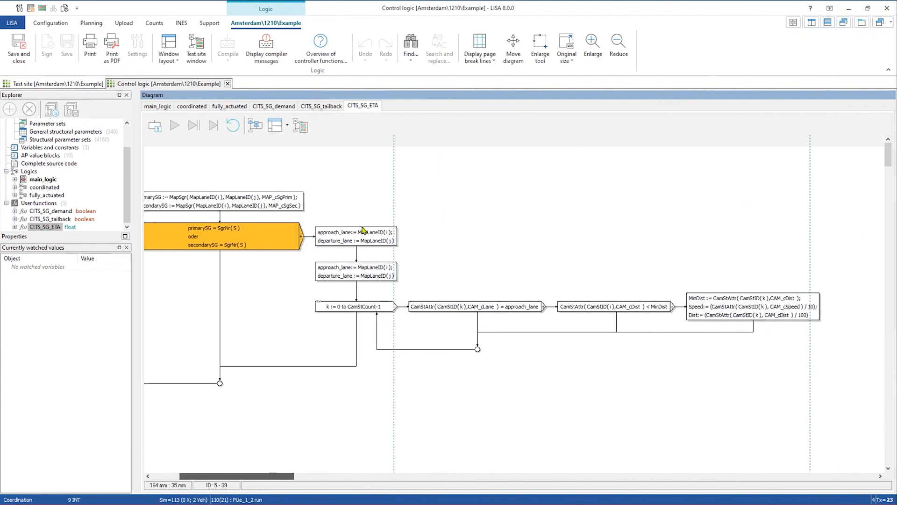
{"action": "left_click", "coordinate": [363, 310]}
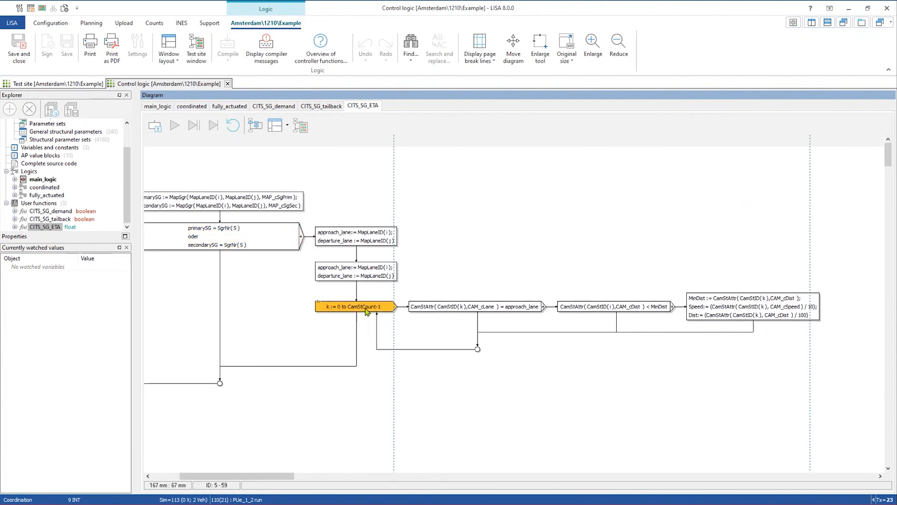
{"action": "left_click_drag", "start_coordinate": [283, 480], "coordinate": [301, 480]}
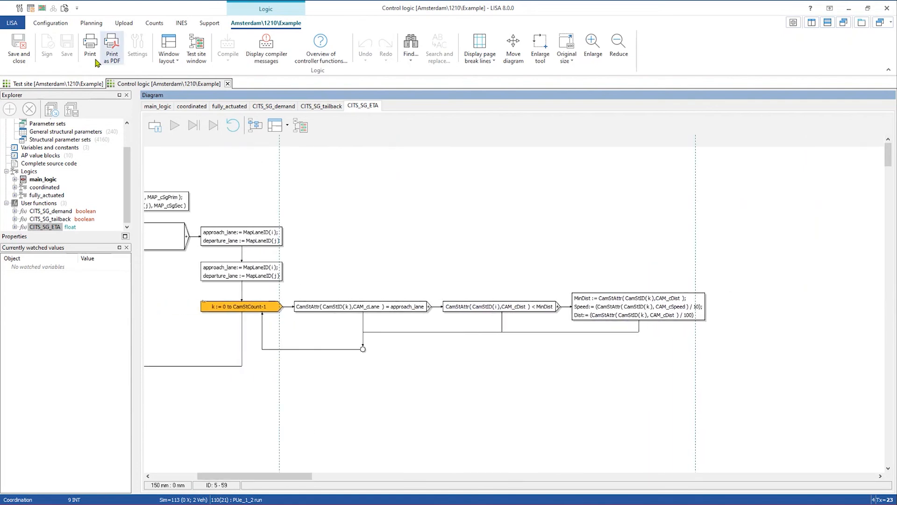
- Glance at the test site, then return to CITS_SG_ETA and scroll across its distance calculation
{"action": "left_click", "coordinate": [73, 84]}
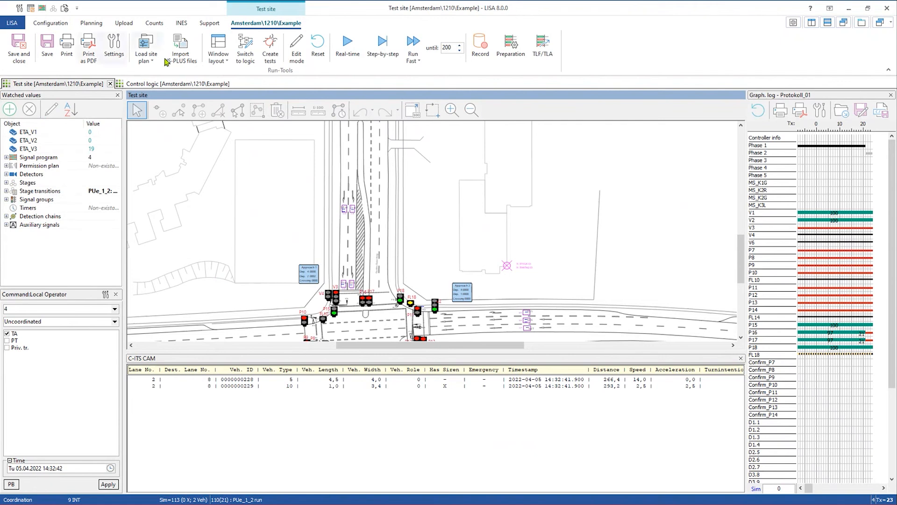
{"action": "left_click", "coordinate": [170, 85]}
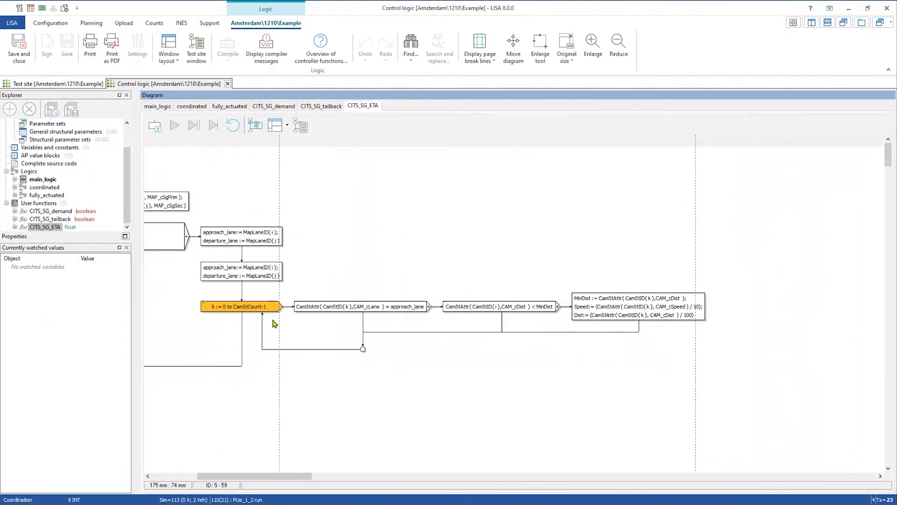
{"action": "mouse_move", "coordinate": [259, 477]}
{"action": "left_mouse_down"}
{"action": "mouse_move", "coordinate": [276, 480]}
{"action": "mouse_move", "coordinate": [267, 482]}
{"action": "left_mouse_up"}
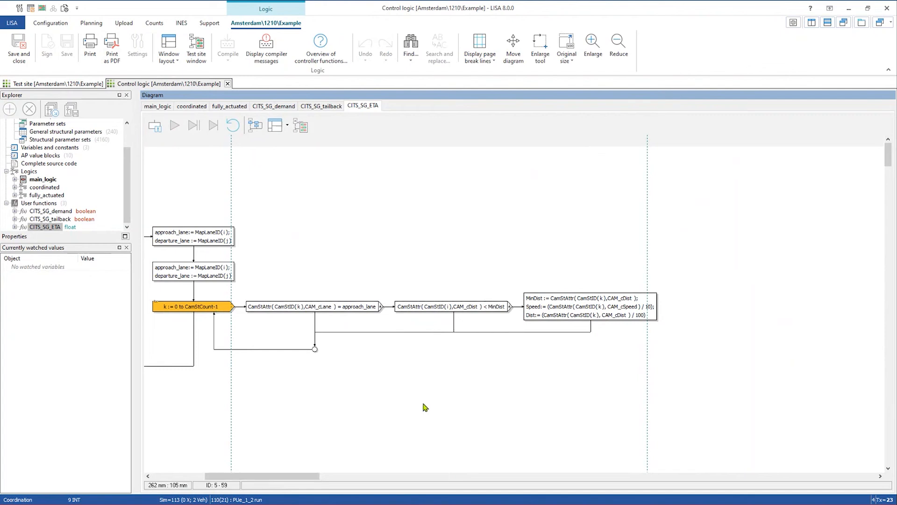
{"action": "left_click_drag", "start_coordinate": [316, 477], "coordinate": [340, 477]}
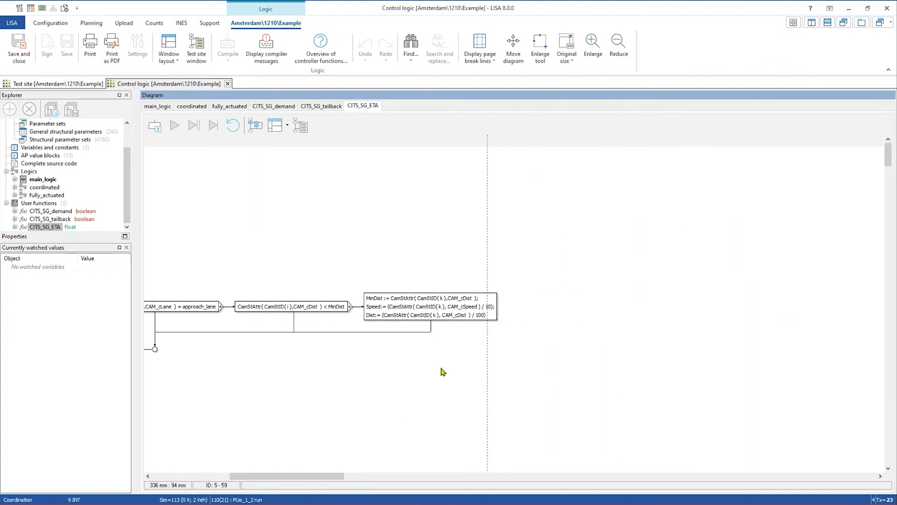
{"action": "scroll", "coordinate": [441, 362], "scroll_direction": "up", "scroll_amount": 1}
{"action": "left_click_drag", "start_coordinate": [337, 476], "coordinate": [408, 473]}
{"action": "scroll", "coordinate": [391, 438], "scroll_direction": "down", "scroll_amount": 1}
{"action": "scroll", "coordinate": [391, 442], "scroll_direction": "down", "scroll_amount": 1}
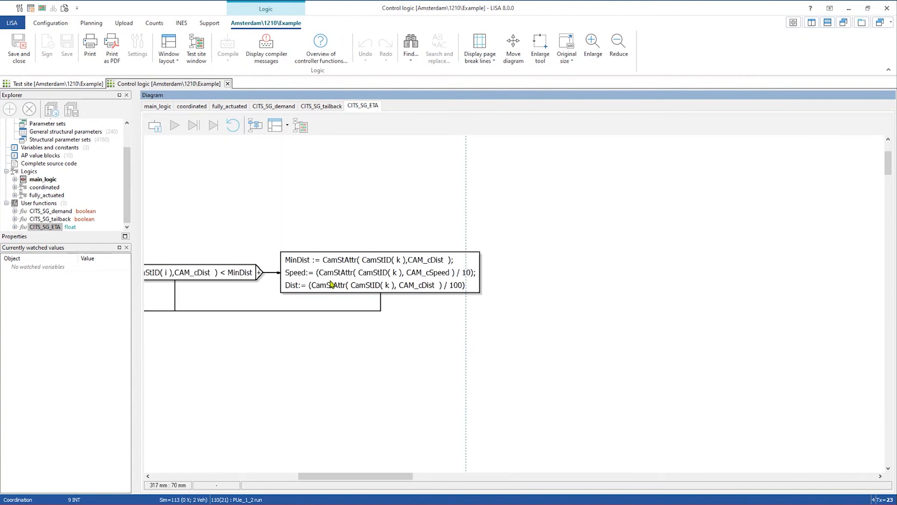
{"action": "left_click", "coordinate": [329, 281]}
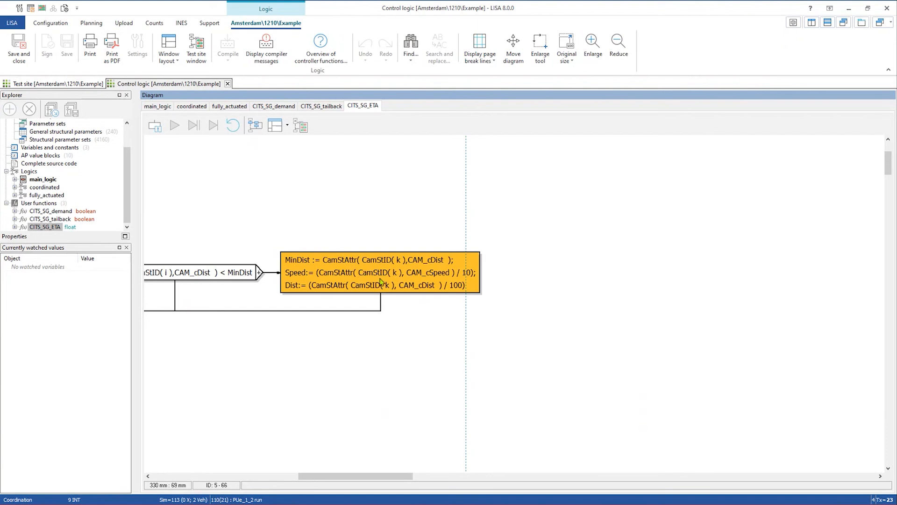
{"action": "mouse_move", "coordinate": [323, 475]}
{"action": "left_mouse_down"}
{"action": "mouse_move", "coordinate": [259, 480]}
{"action": "mouse_move", "coordinate": [320, 486]}
{"action": "left_mouse_up"}
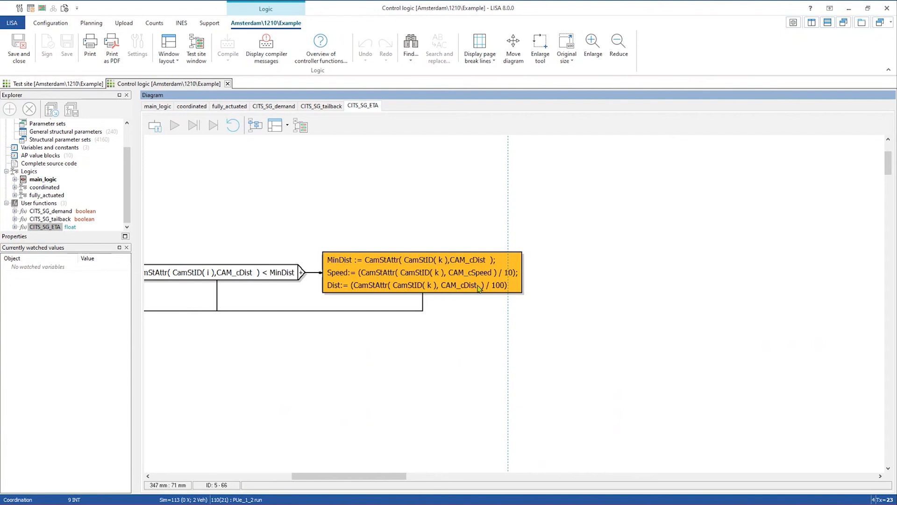
{"action": "left_click_drag", "start_coordinate": [371, 480], "coordinate": [220, 475]}
{"action": "scroll", "coordinate": [301, 420], "scroll_direction": "down", "scroll_amount": 5}
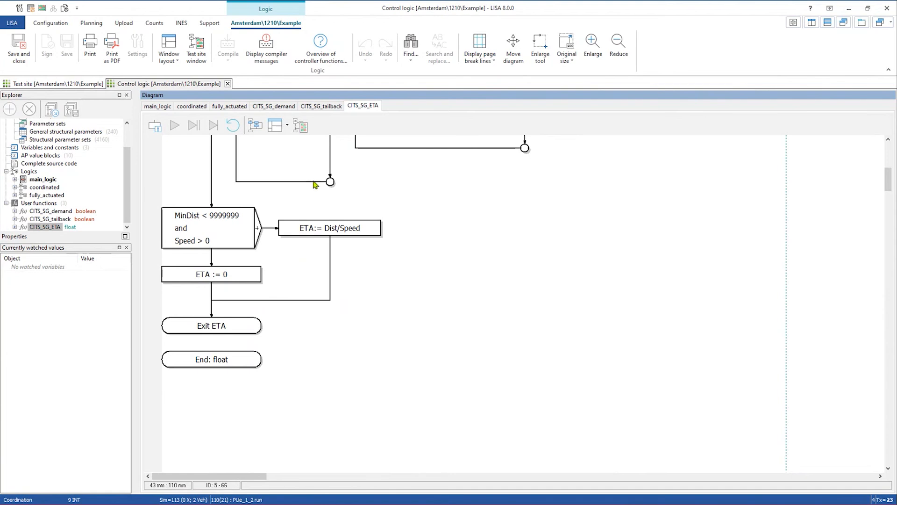
{"action": "left_click", "coordinate": [218, 228]}
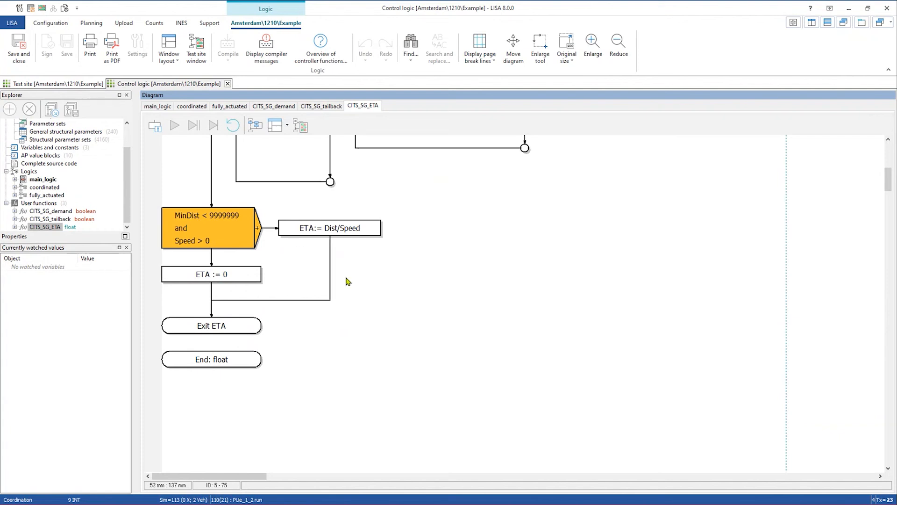
{"action": "left_click", "coordinate": [317, 232]}
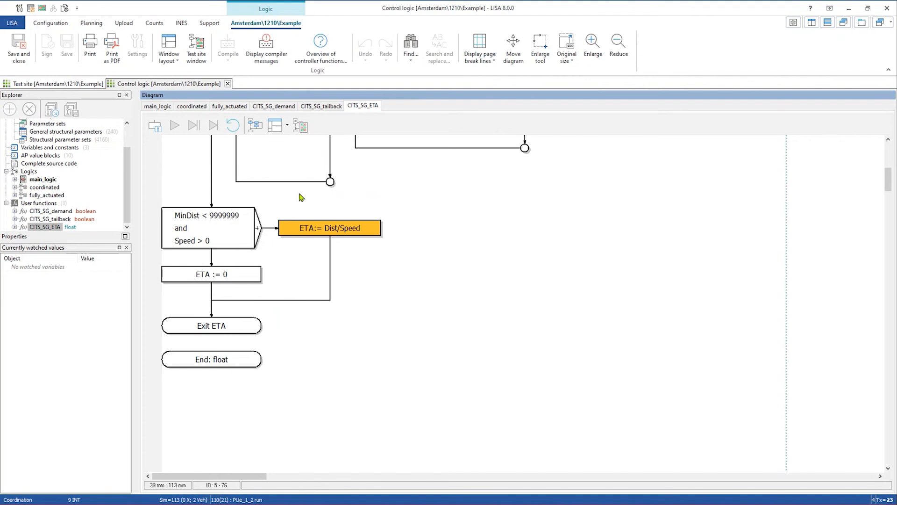
- Step the simulation to Sim 114 (ETA_V3 now 18) and return to the CITS_SG_ETA diagram
{"action": "left_click", "coordinate": [74, 85]}
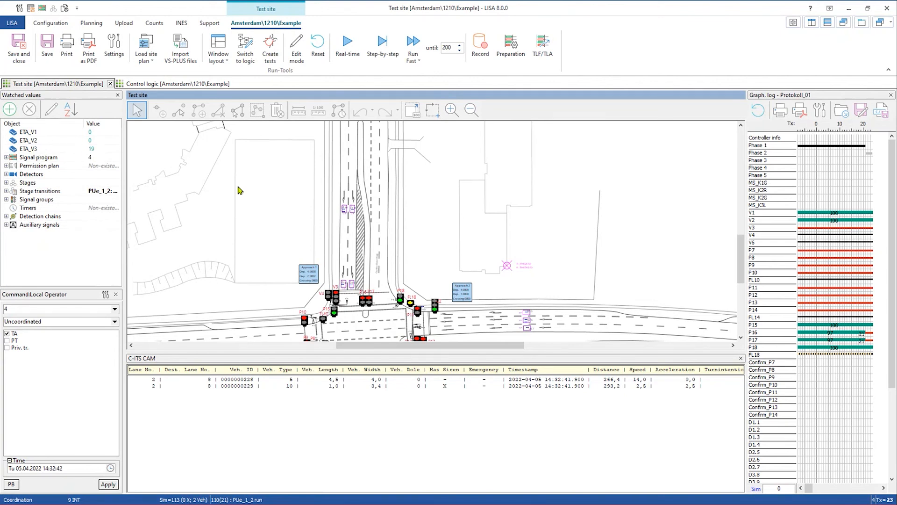
{"action": "left_click", "coordinate": [396, 44]}
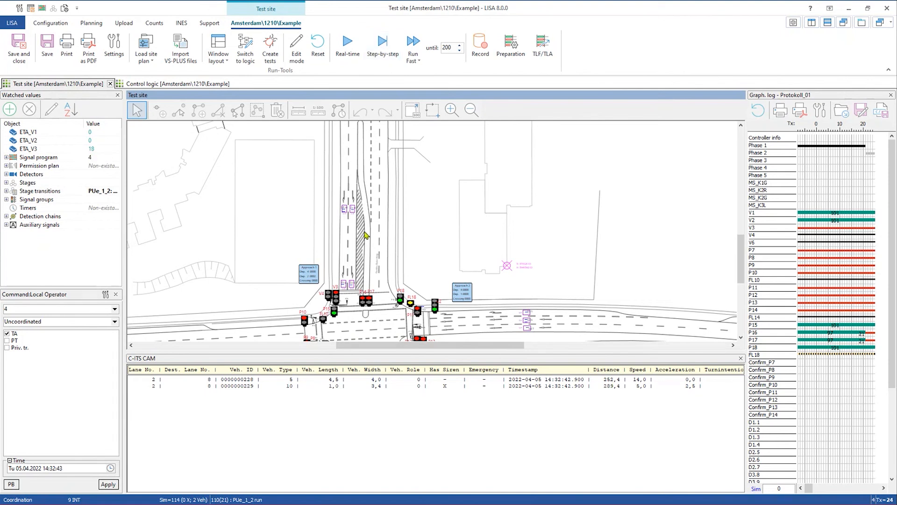
{"action": "left_click", "coordinate": [175, 85]}
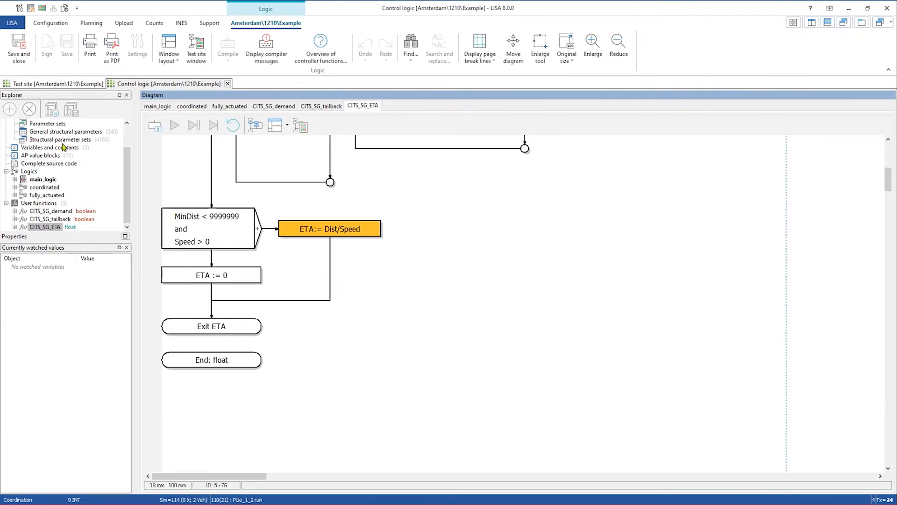
- Open the fully_actuated logic diagram
{"action": "scroll", "coordinate": [66, 225], "scroll_direction": "up", "scroll_amount": 1}
{"action": "scroll", "coordinate": [58, 217], "scroll_direction": "down", "scroll_amount": 1}
{"action": "left_click", "coordinate": [46, 196]}
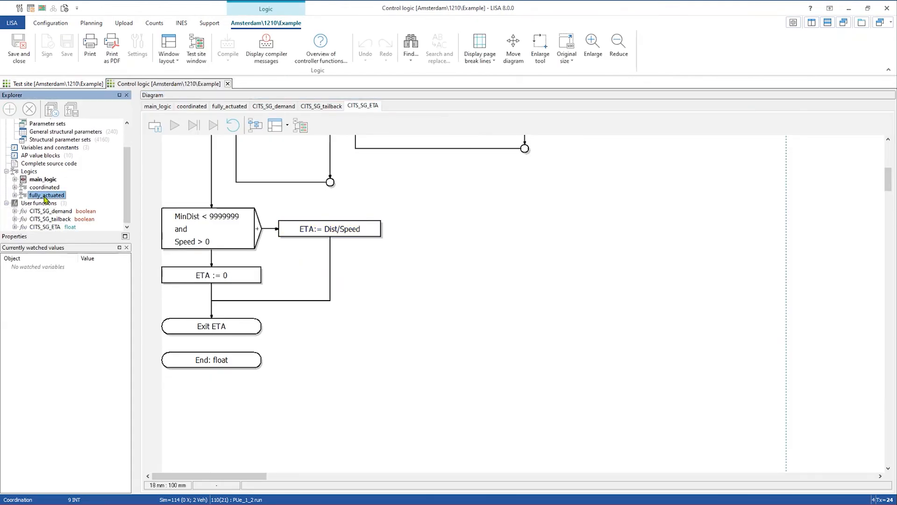
{"action": "double_click", "coordinate": [45, 198]}
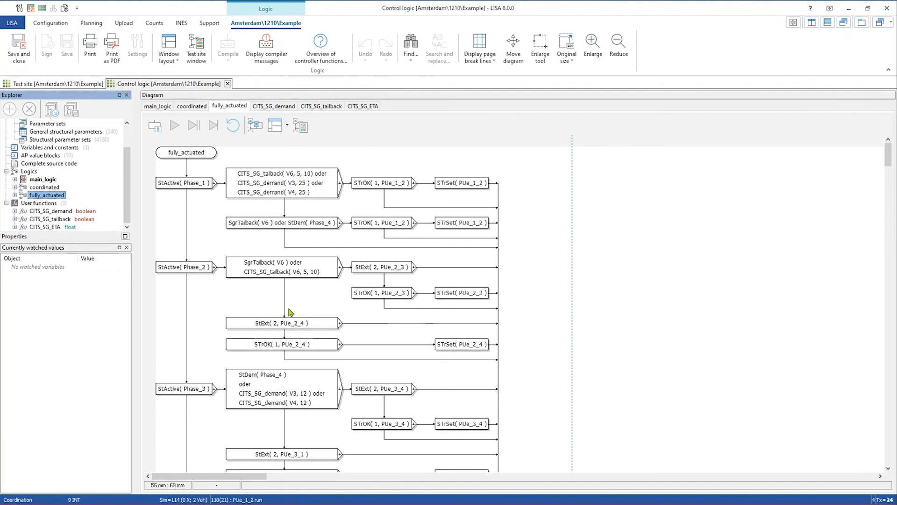
{"action": "scroll", "coordinate": [290, 313], "scroll_direction": "up", "scroll_amount": 3}
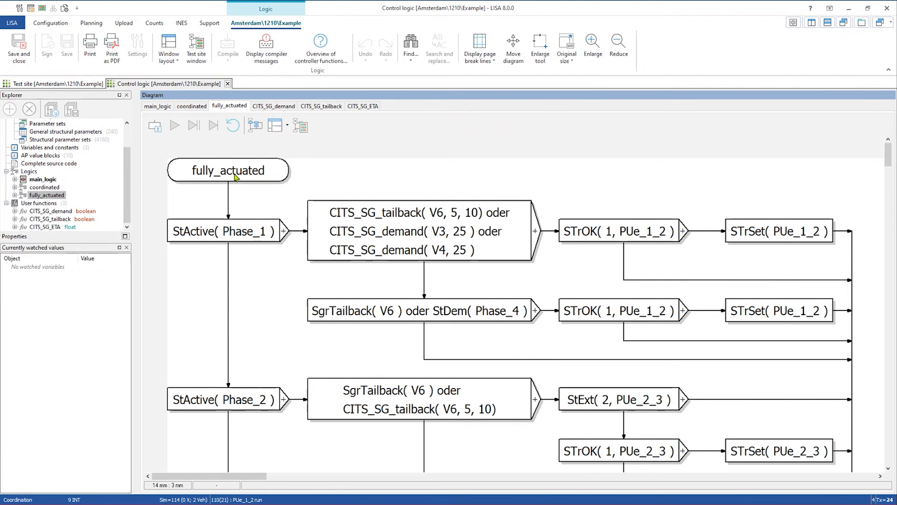
- Inspect the Phase_1, CITS_SG tailback/demand, SgrTailback/StDem, STrOK and STrSet(PUe_1_2) blocks
{"action": "left_click", "coordinate": [248, 239]}
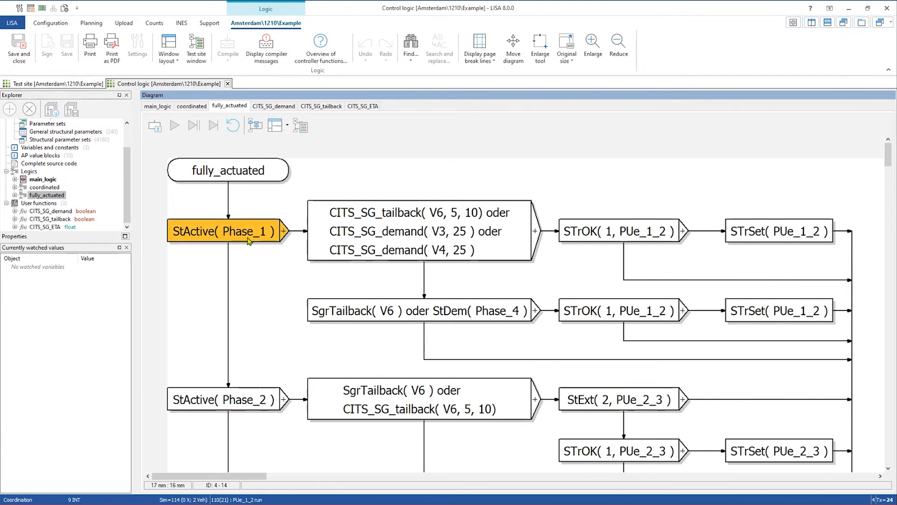
{"action": "left_click", "coordinate": [393, 236]}
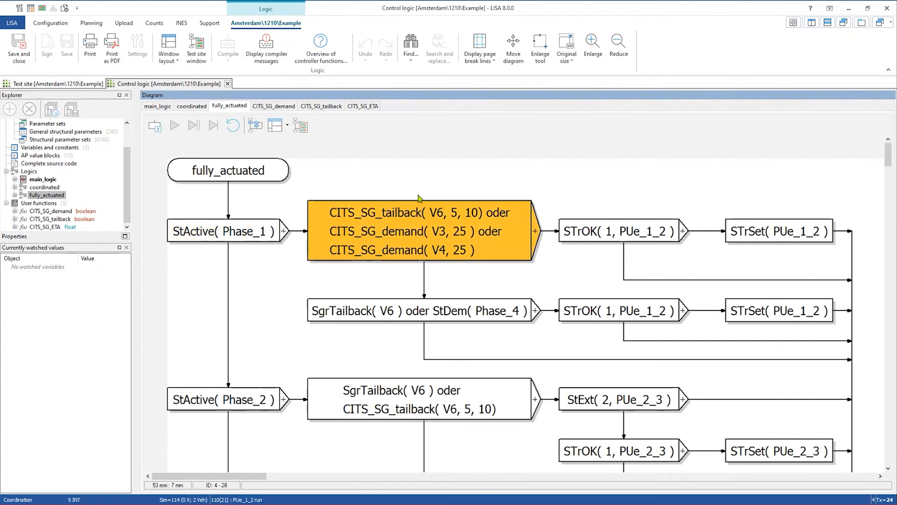
{"action": "left_click", "coordinate": [389, 319]}
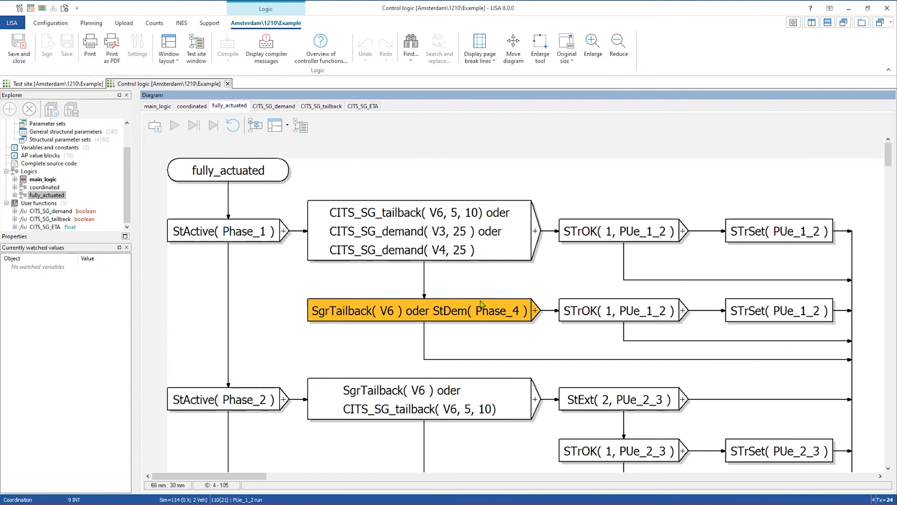
{"action": "left_click", "coordinate": [764, 317]}
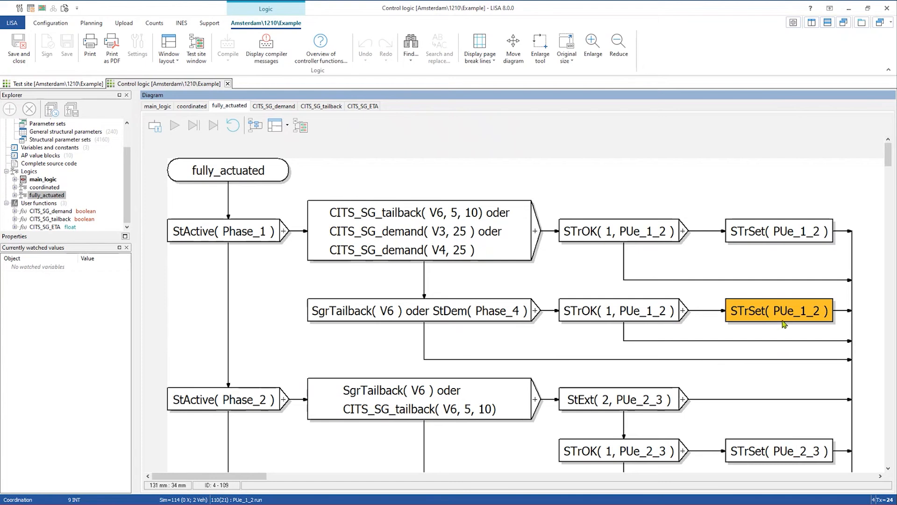
{"action": "left_click", "coordinate": [412, 234]}
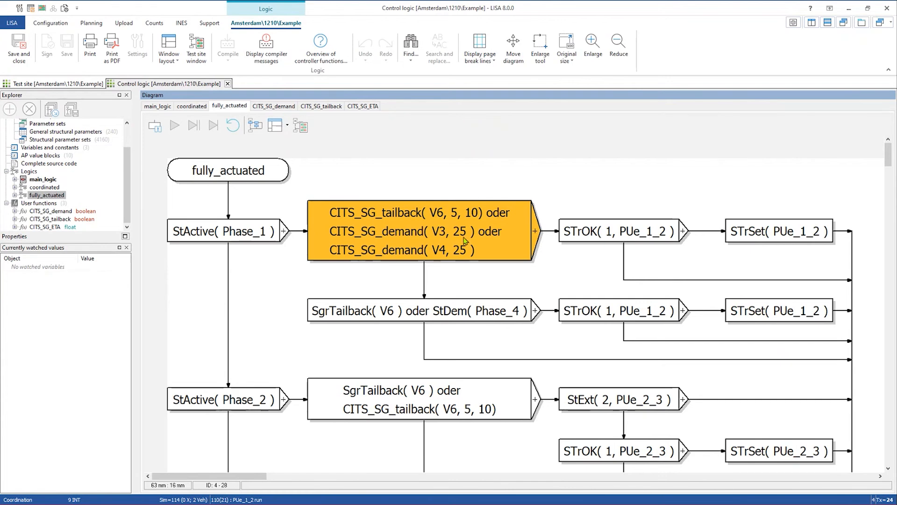
{"action": "left_click", "coordinate": [633, 243]}
{"action": "left_click", "coordinate": [772, 232]}
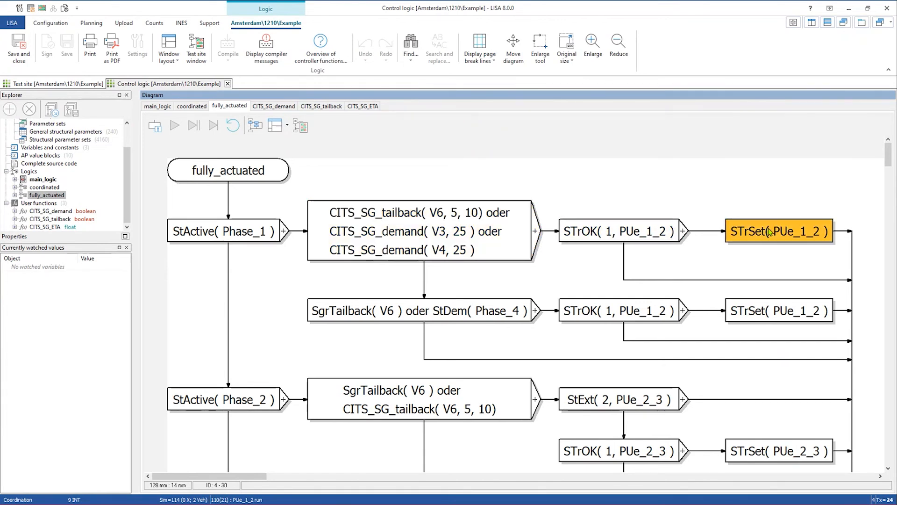
- Widen the graphical log, run the simulation on to Sim 141, scroll the log back, and centre the junction
{"action": "left_click", "coordinate": [56, 85]}
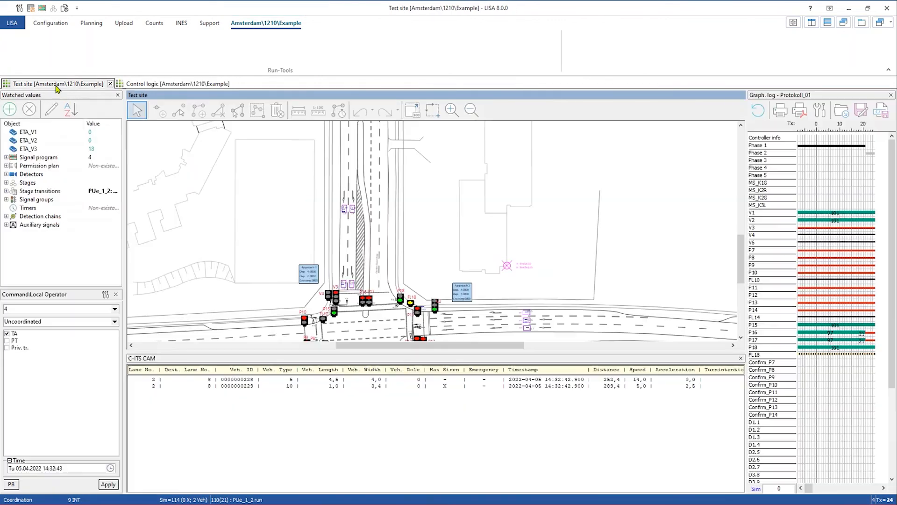
{"action": "left_click_drag", "start_coordinate": [746, 228], "coordinate": [523, 233]}
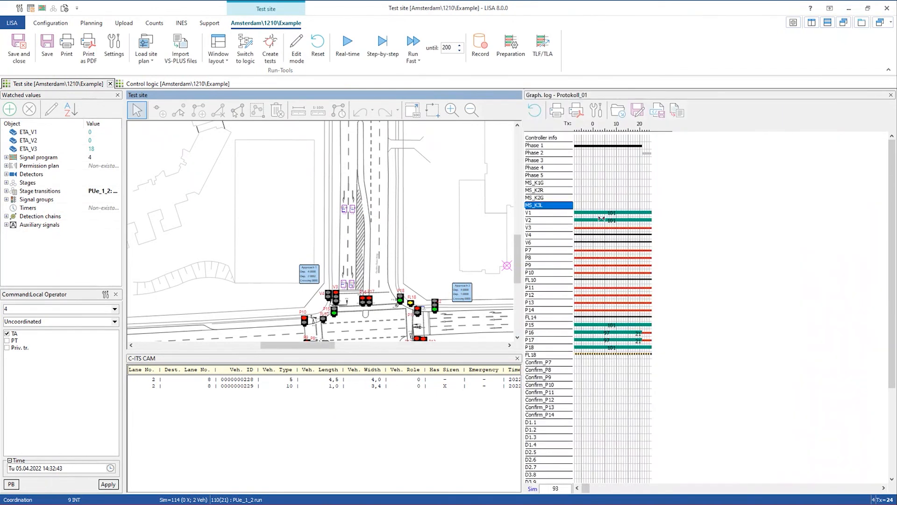
{"action": "left_click", "coordinate": [390, 52]}
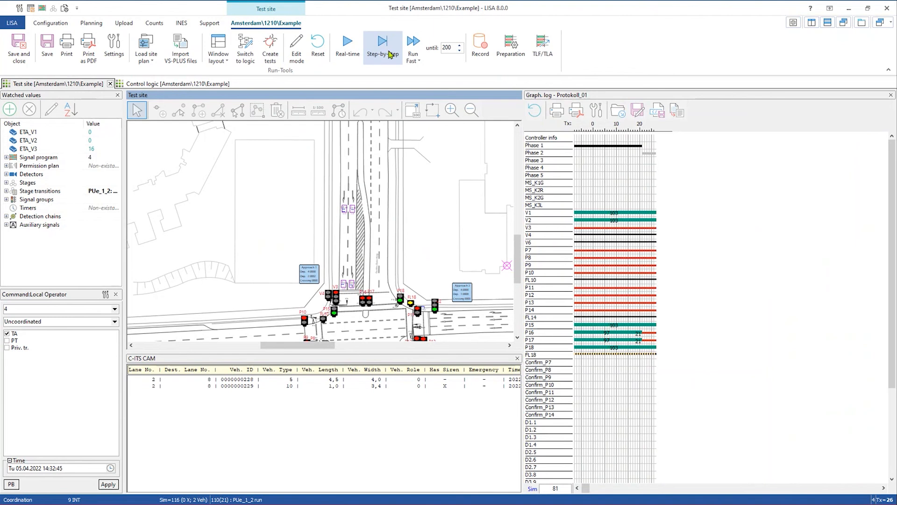
{"action": "left_click", "coordinate": [577, 489]}
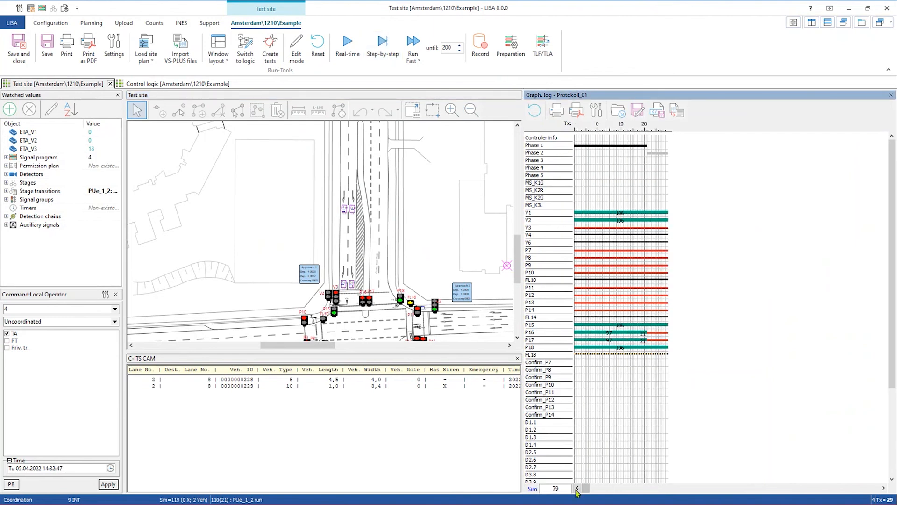
{"action": "left_click", "coordinate": [577, 489]}
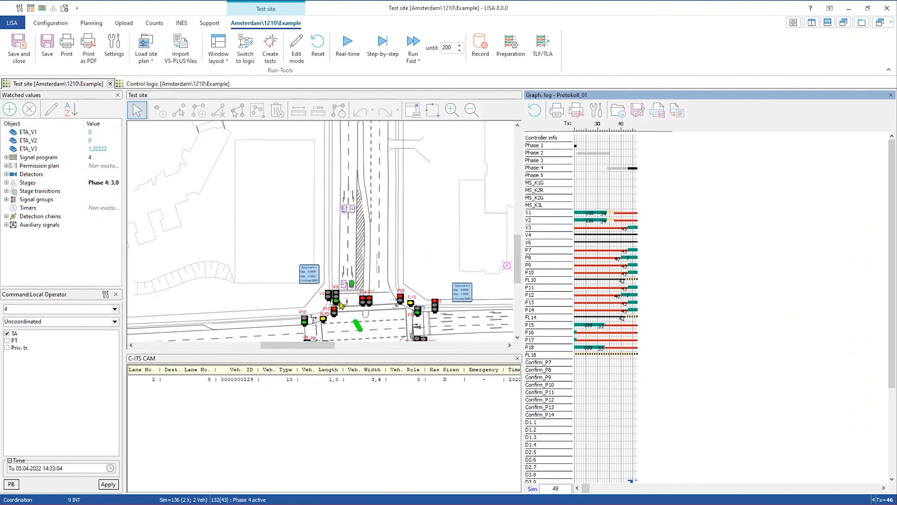
{"action": "left_click_drag", "start_coordinate": [444, 254], "coordinate": [434, 186]}
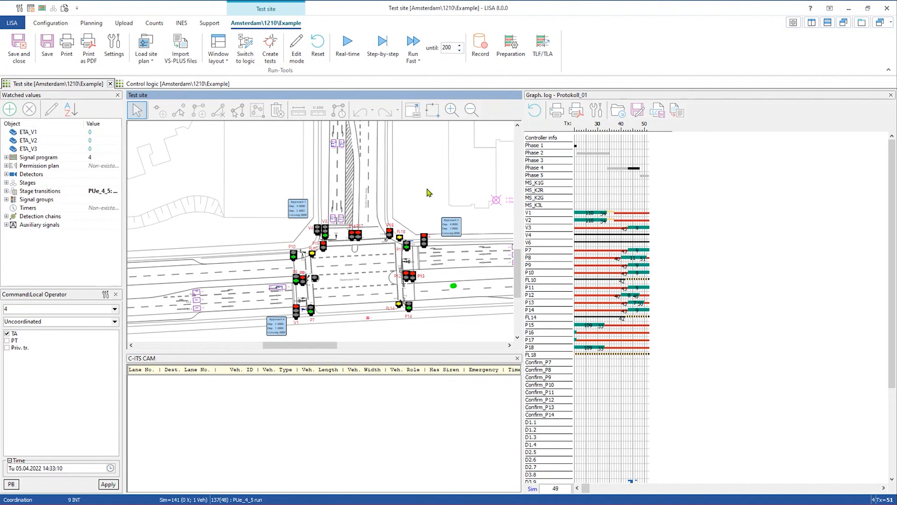
- Recheck the CITS_SG and SgrTailback condition blocks in fully_actuated, then return to the test site
{"action": "left_click", "coordinate": [179, 85]}
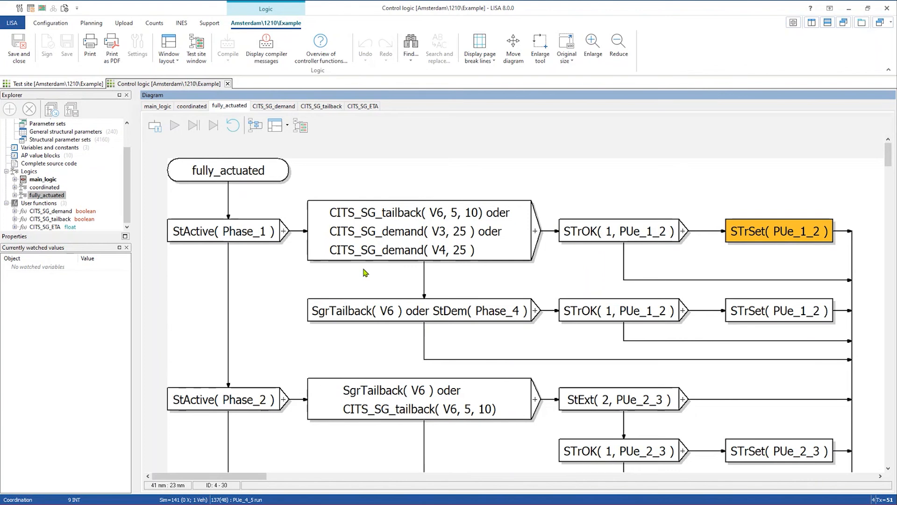
{"action": "left_click", "coordinate": [402, 233]}
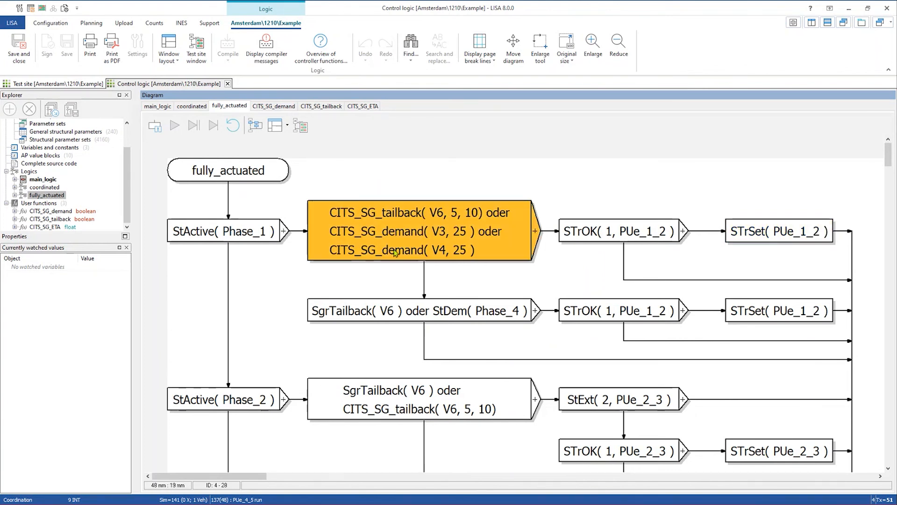
{"action": "left_click", "coordinate": [404, 317]}
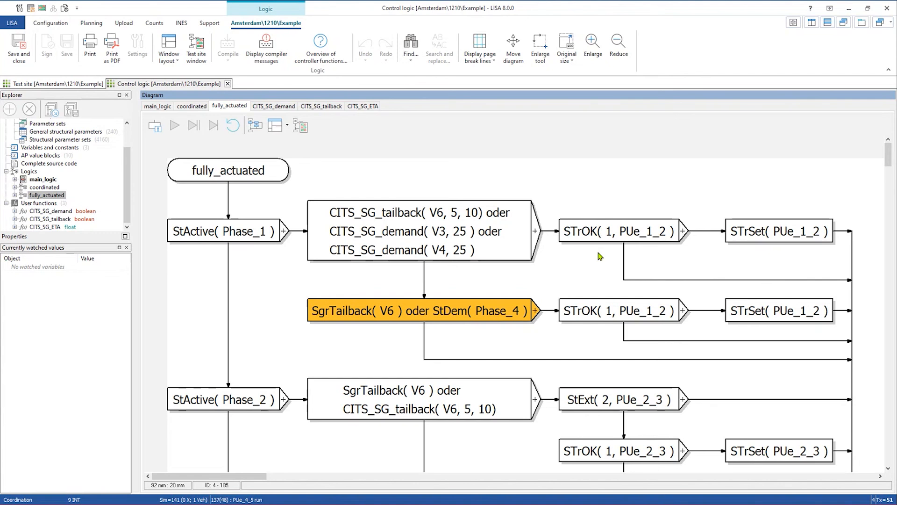
{"action": "left_click", "coordinate": [87, 84]}
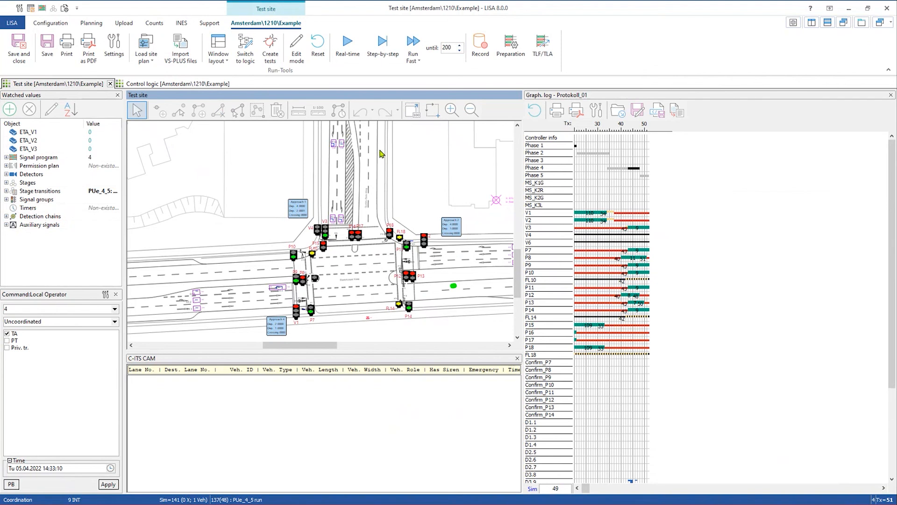
- Highlight the passed symbols in the fully_actuated diagram to show their pass counts
{"action": "left_click", "coordinate": [154, 85]}
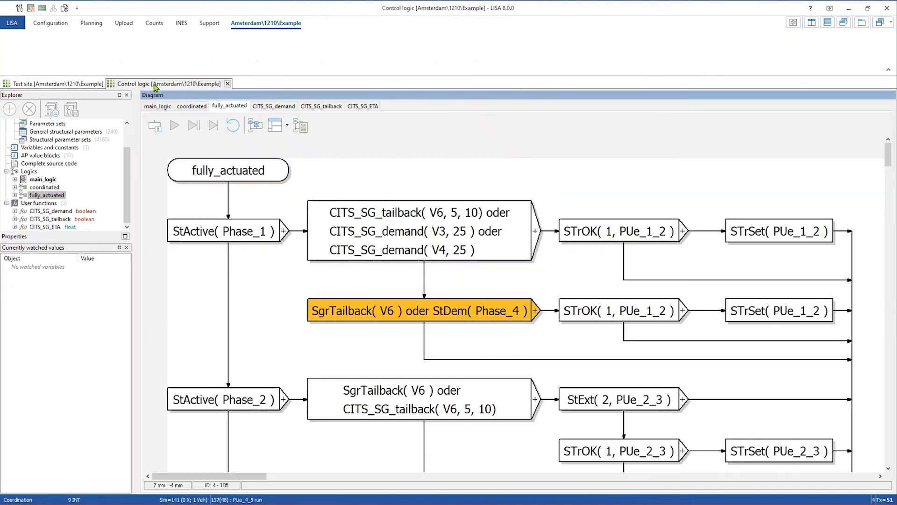
{"action": "left_click", "coordinate": [255, 126]}
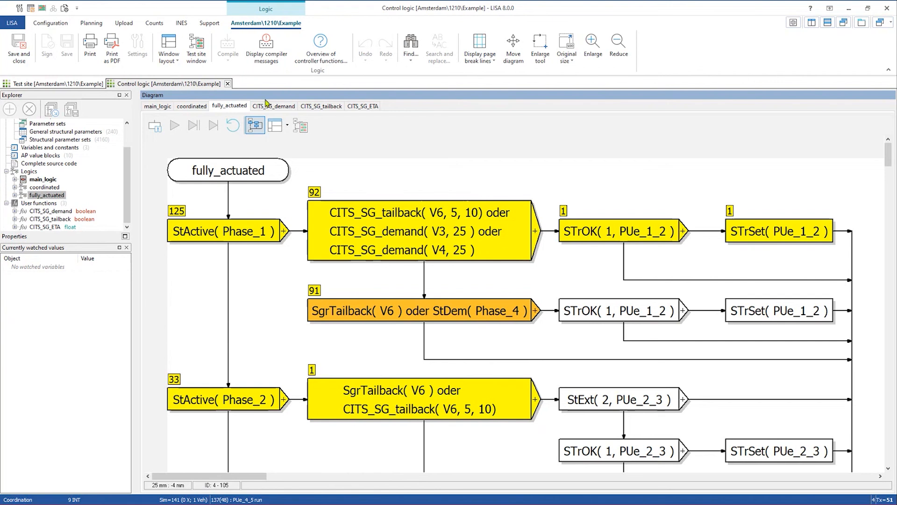
- Close control logic and test site without saving, then open the site's Coordination for plan P1
{"action": "left_click", "coordinate": [228, 84]}
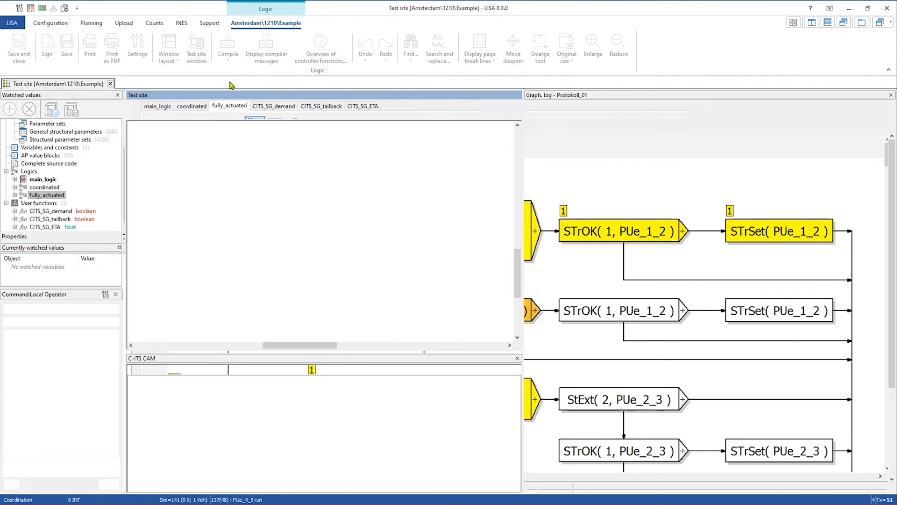
{"action": "left_click", "coordinate": [111, 84]}
{"action": "left_click", "coordinate": [474, 278]}
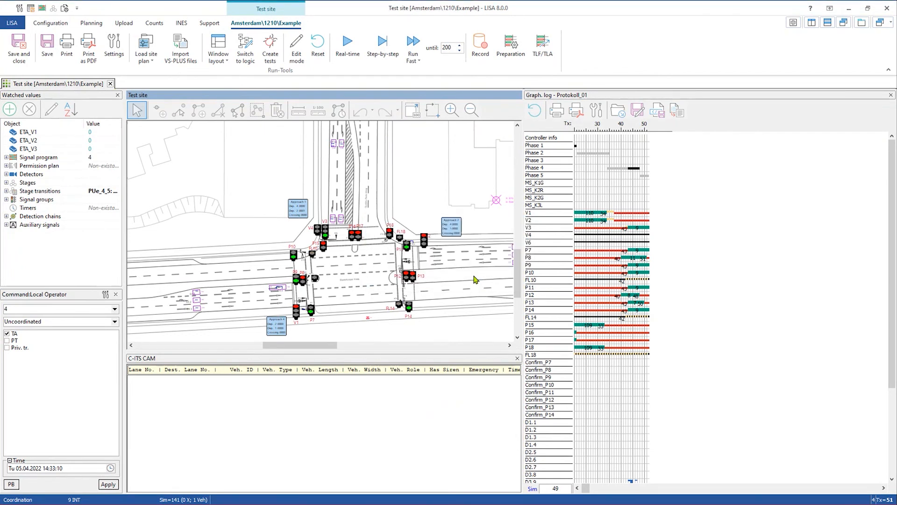
{"action": "left_click", "coordinate": [91, 23]}
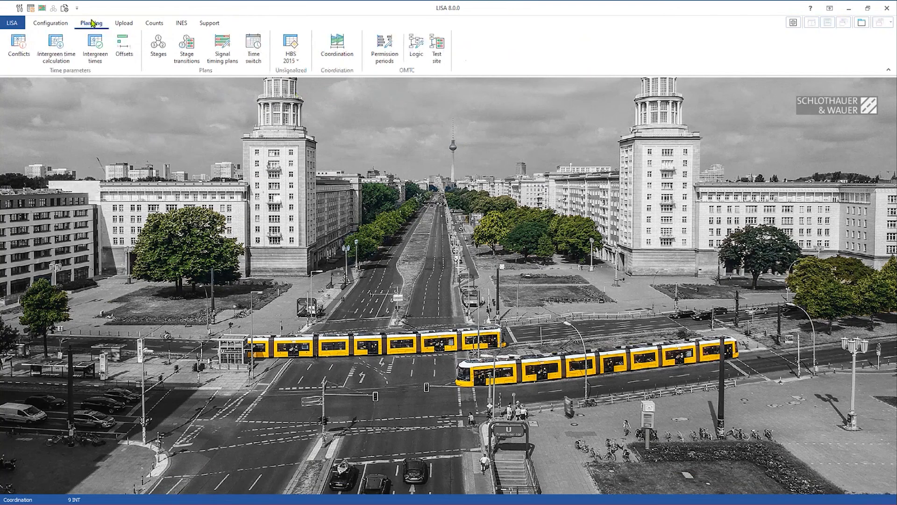
{"action": "left_click", "coordinate": [335, 52]}
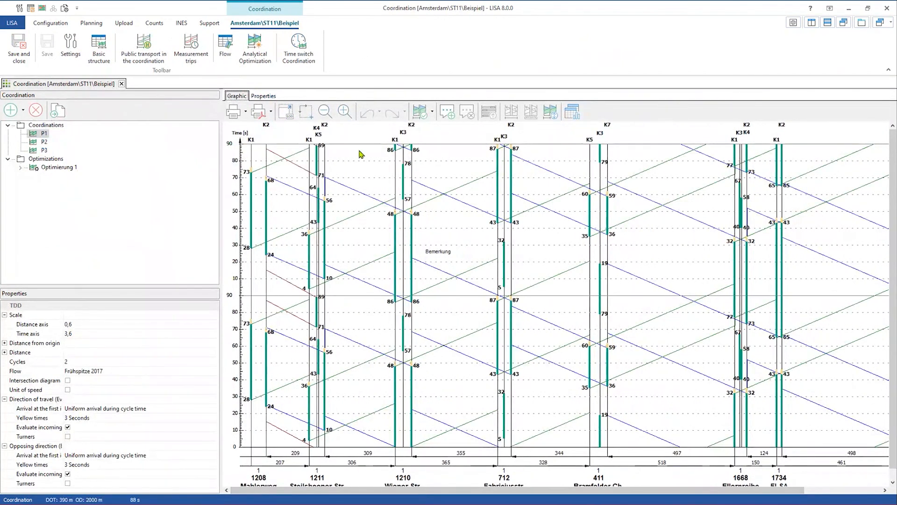
- Toggle green bands on and off, then open P1's coordination evaluation (PI 162.7, stops 40.9 %)
{"action": "left_click", "coordinate": [431, 114]}
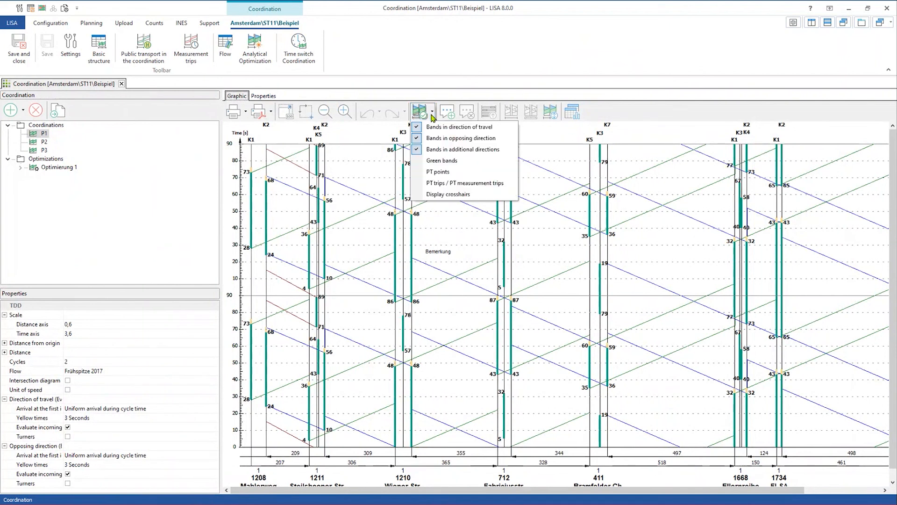
{"action": "left_click", "coordinate": [434, 161]}
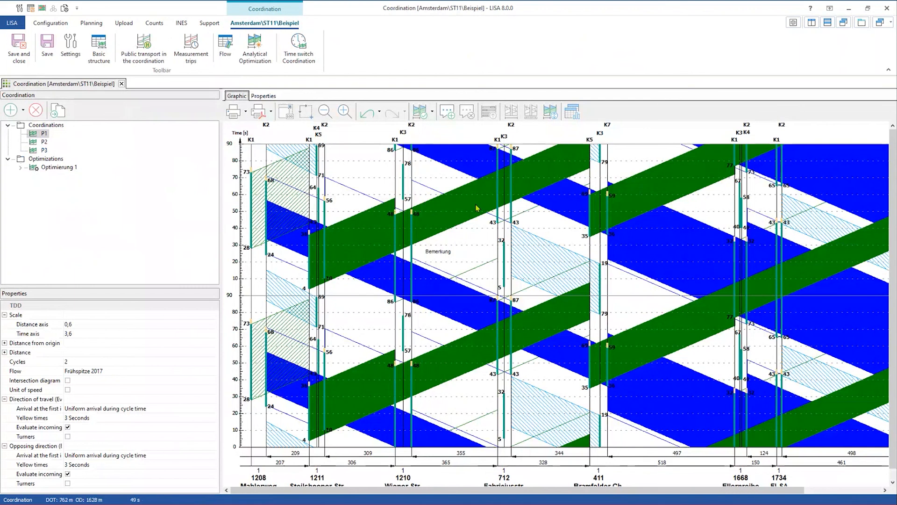
{"action": "left_click", "coordinate": [433, 112]}
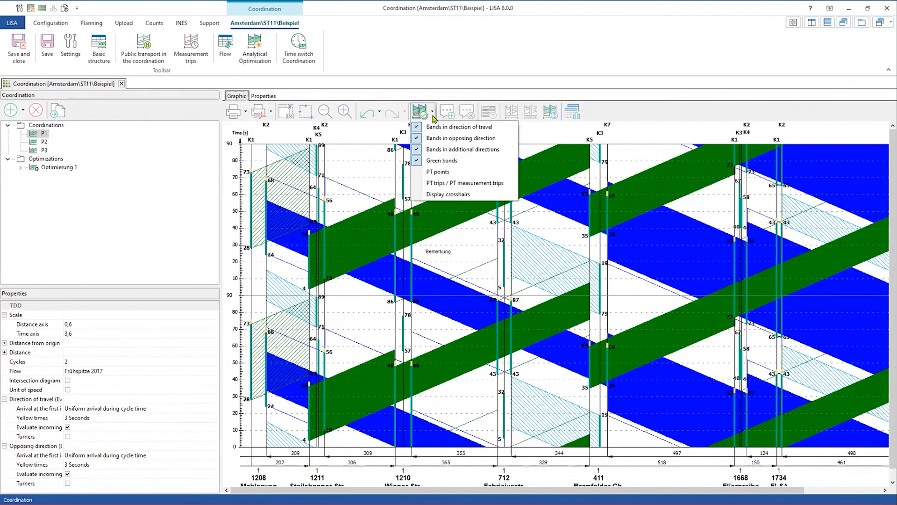
{"action": "left_click", "coordinate": [441, 160]}
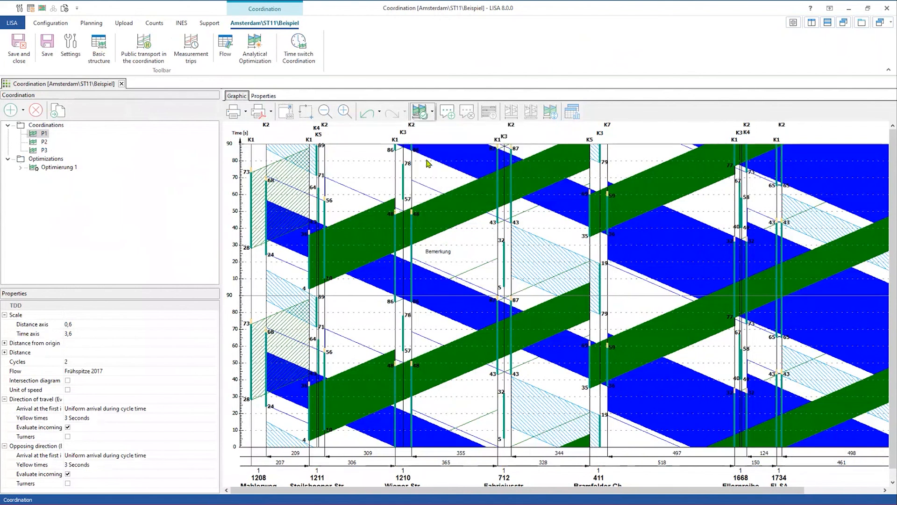
{"action": "left_click", "coordinate": [576, 113]}
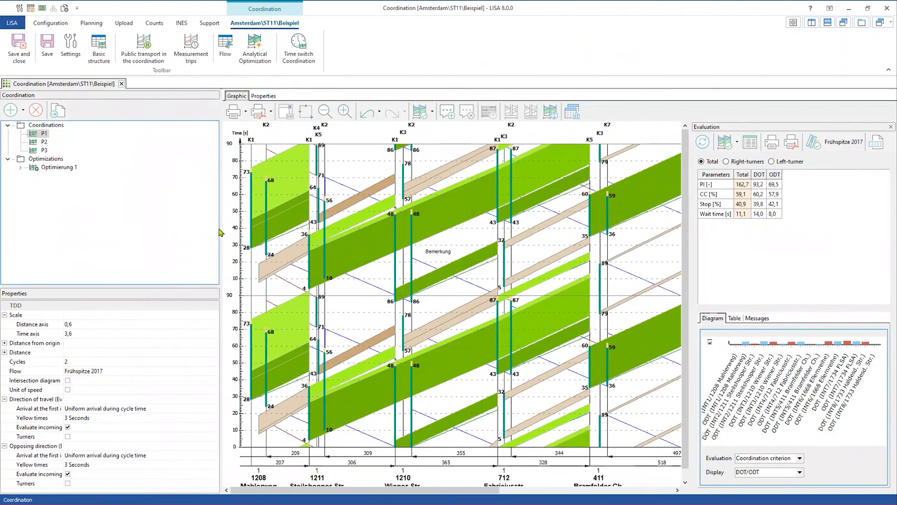
- Widen the time-distance diagram and inspect Mahlerweg platoons HR_0 and HR_2
{"action": "left_click_drag", "start_coordinate": [220, 233], "coordinate": [97, 235]}
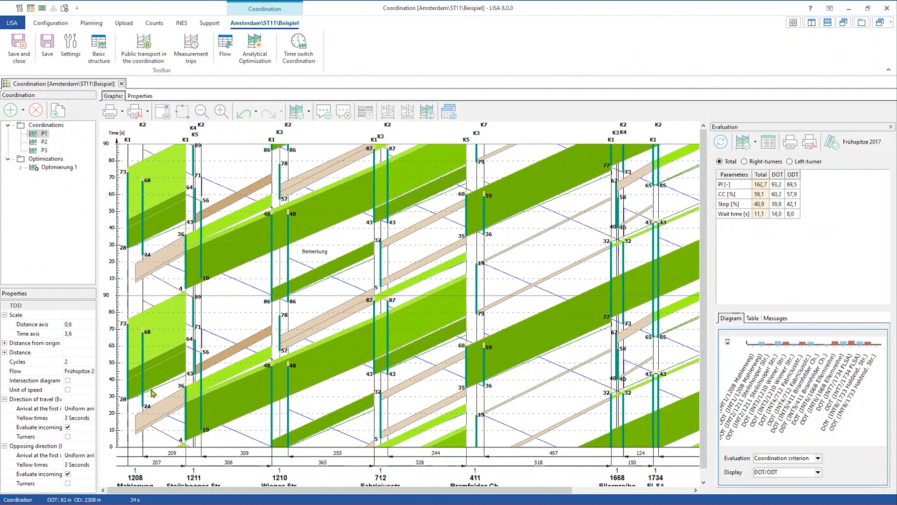
{"action": "scroll", "coordinate": [153, 394], "scroll_direction": "up", "scroll_amount": 3}
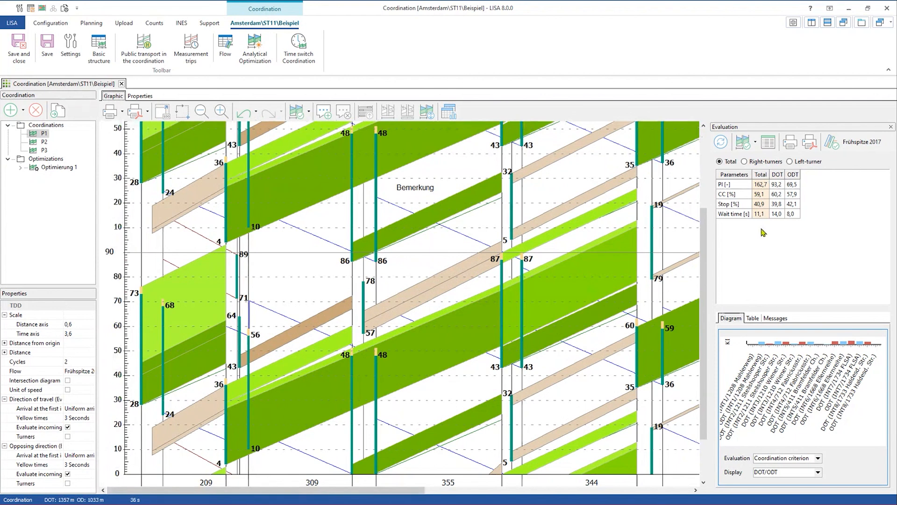
{"action": "left_click", "coordinate": [194, 373]}
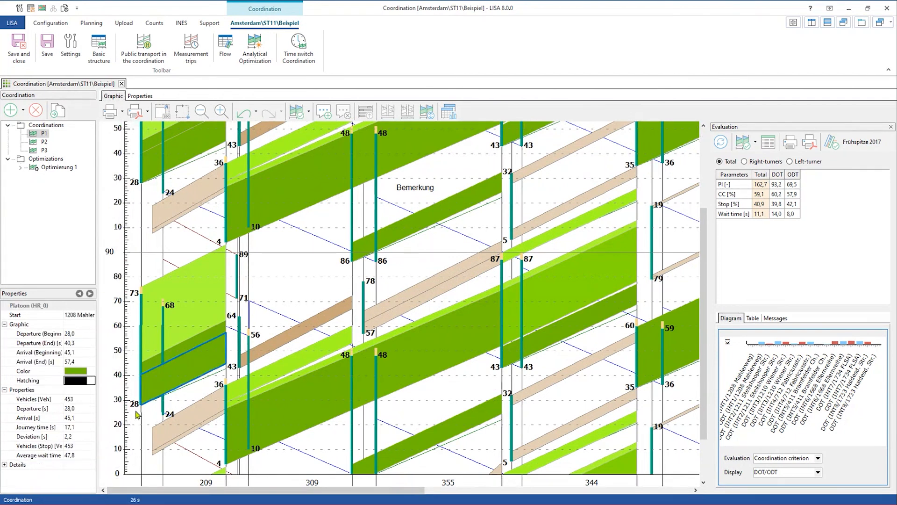
{"action": "left_click", "coordinate": [145, 345]}
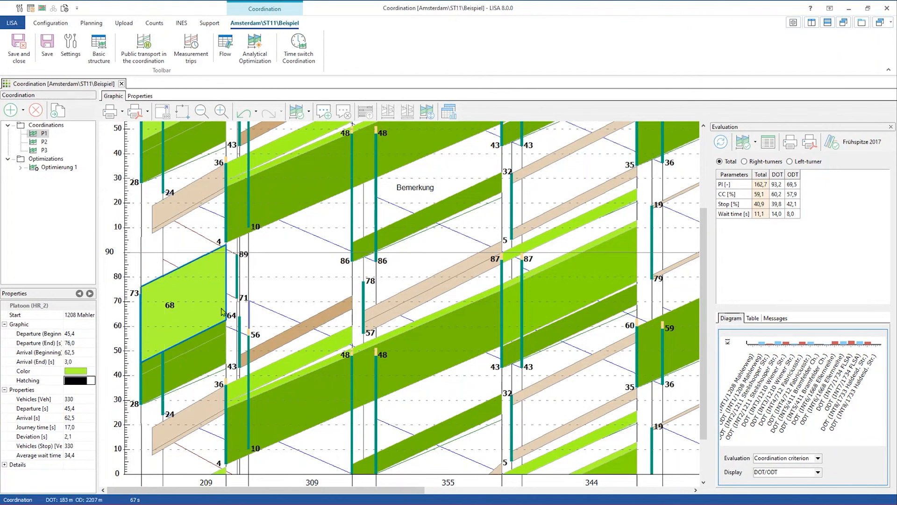
{"action": "scroll", "coordinate": [180, 360], "scroll_direction": "down", "scroll_amount": 3}
- Inspect platoons HR_0, HR_1 and light-green HR_2, which carries 330 vehicles
{"action": "left_click", "coordinate": [191, 317]}
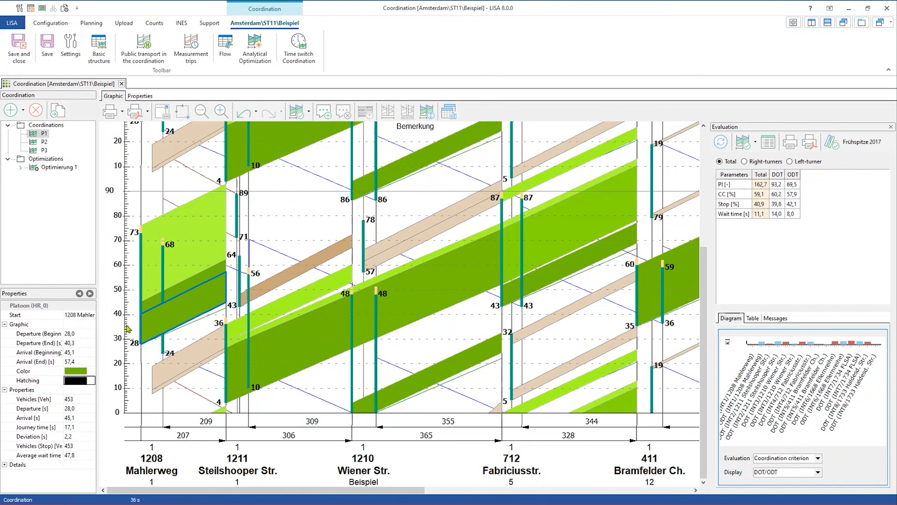
{"action": "left_click", "coordinate": [182, 290]}
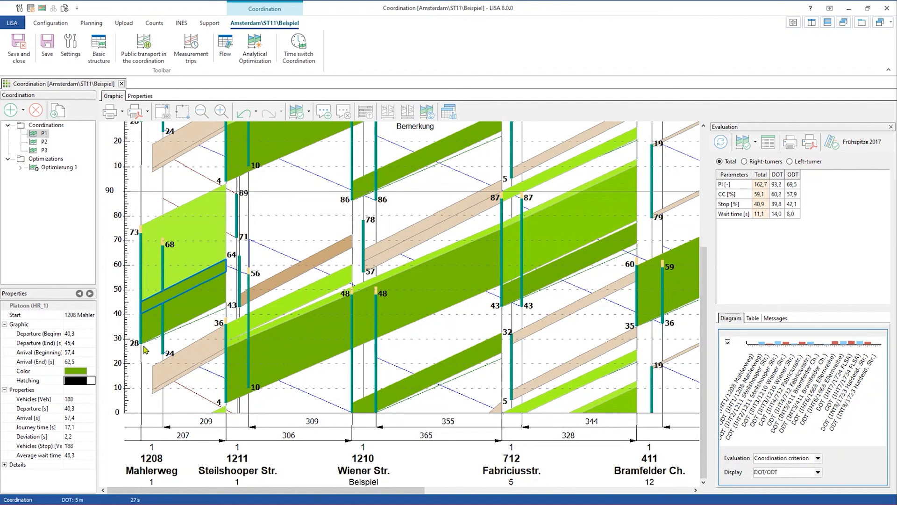
{"action": "left_click", "coordinate": [151, 282]}
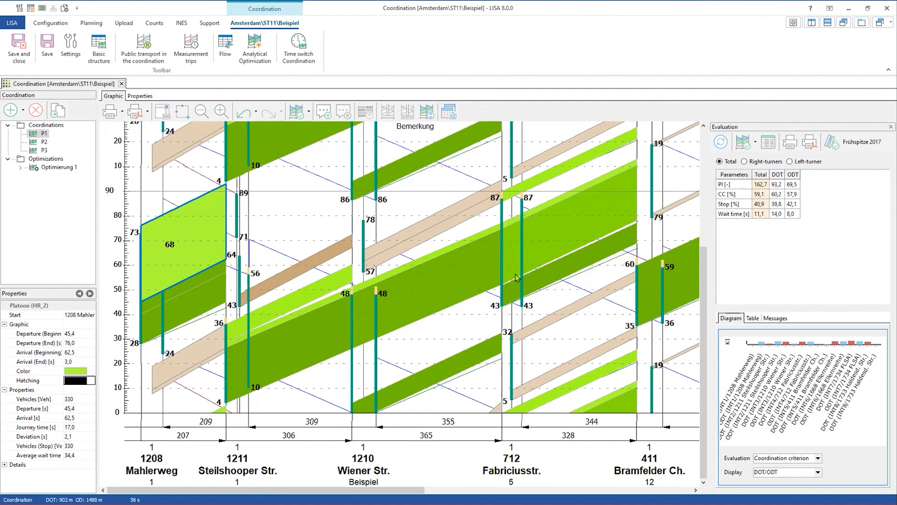
{"action": "scroll", "coordinate": [517, 278], "scroll_direction": "up", "scroll_amount": 3}
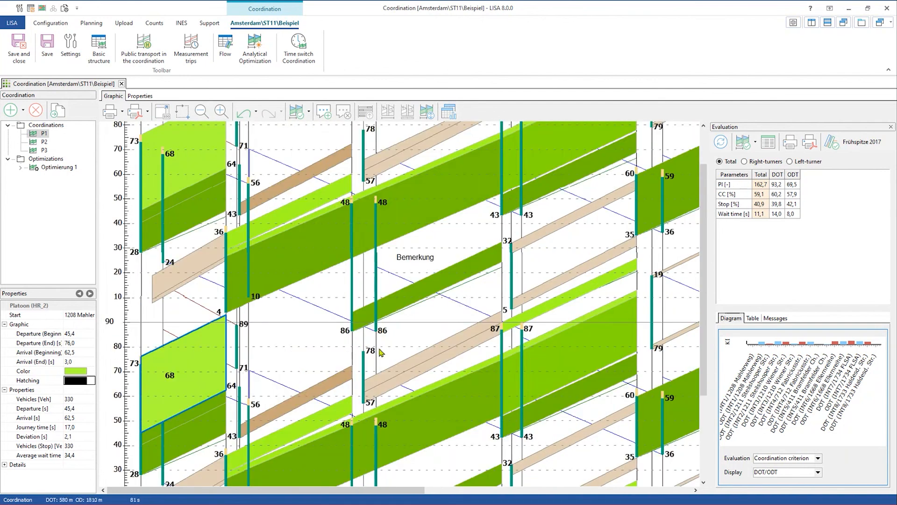
- Compare the overlapping beige platoons HR_0 and HR_4 near Wiener Str
{"action": "left_click", "coordinate": [380, 383]}
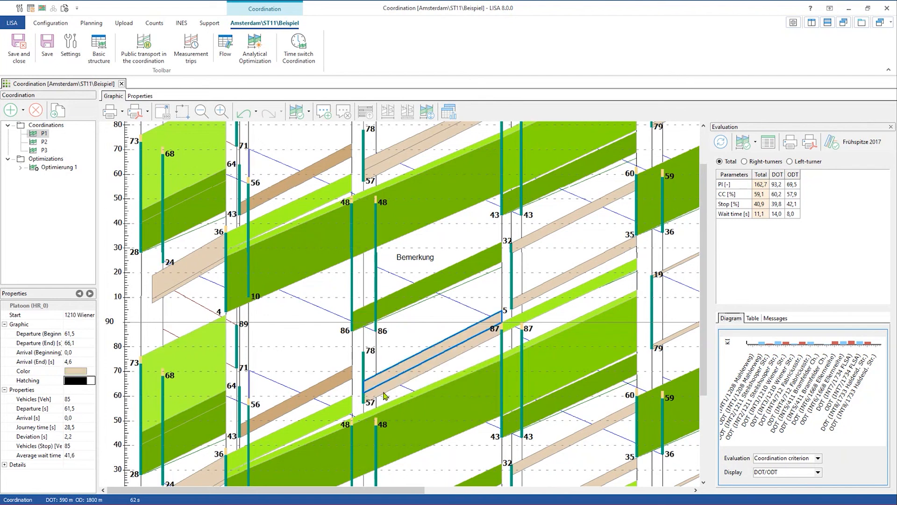
{"action": "left_click", "coordinate": [384, 393]}
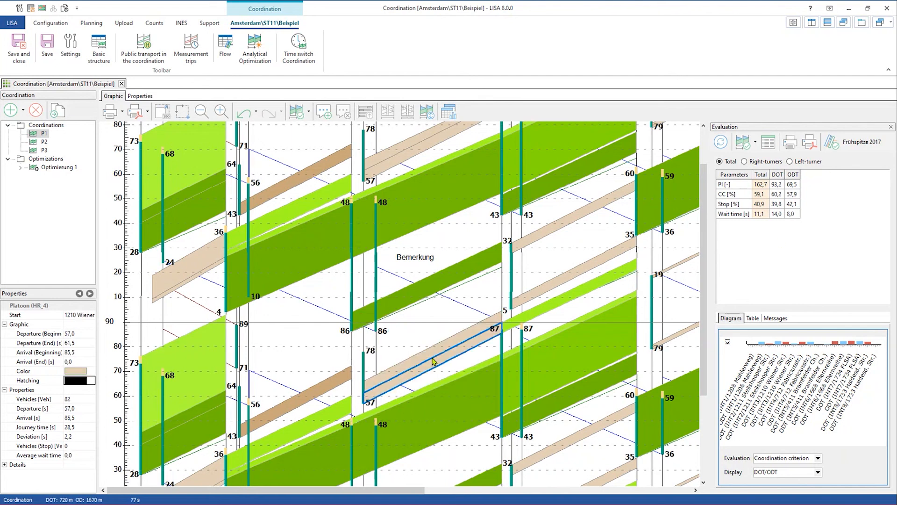
{"action": "left_click_drag", "start_coordinate": [356, 486], "coordinate": [418, 486]}
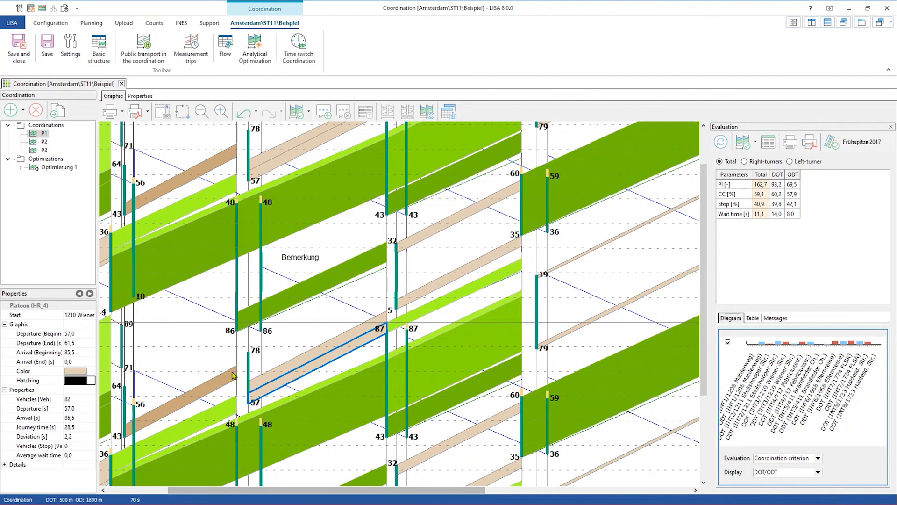
{"action": "left_click", "coordinate": [265, 382]}
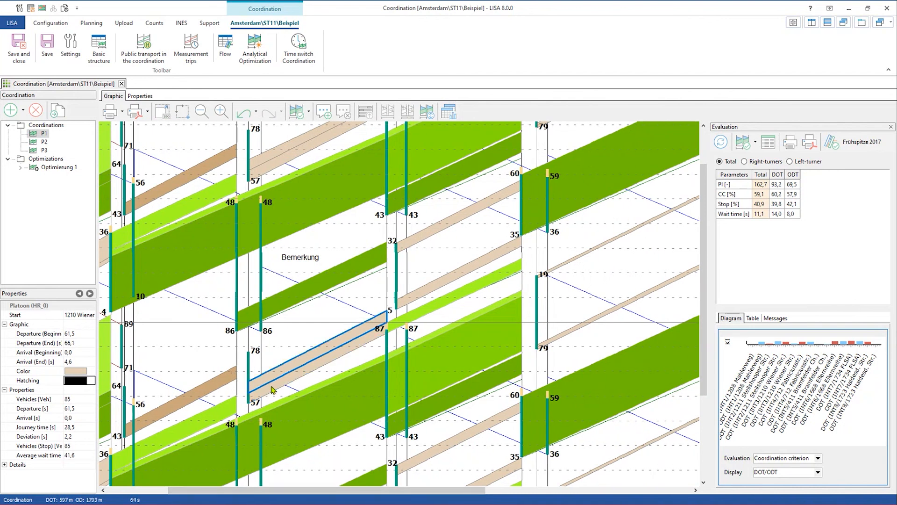
{"action": "left_click", "coordinate": [273, 393]}
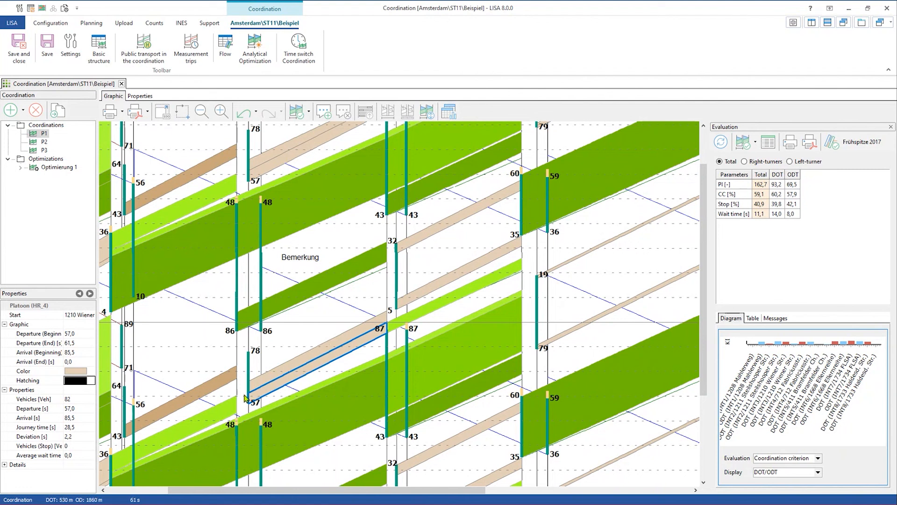
{"action": "scroll", "coordinate": [252, 400], "scroll_direction": "down", "scroll_amount": 3}
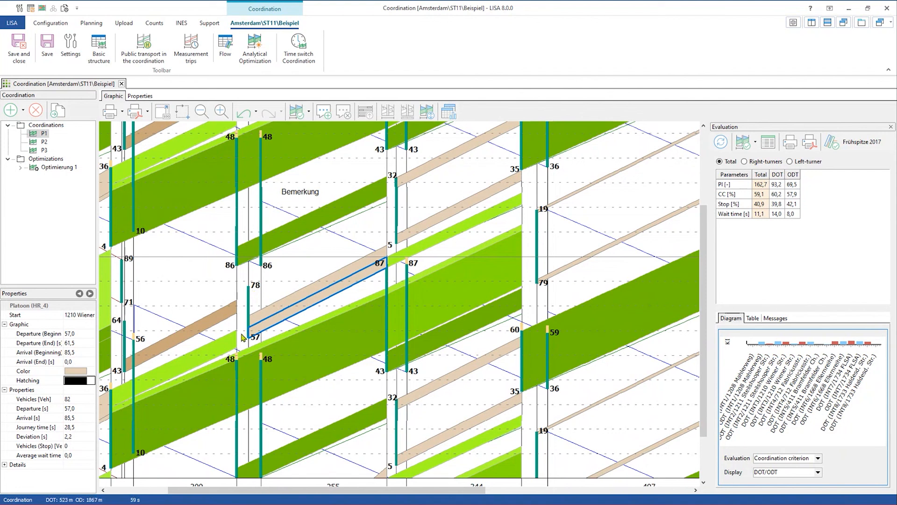
- Inspect green platoon HR_3, beige HR_0, then green HR_1 with 295 vehicles
{"action": "left_click", "coordinate": [398, 258]}
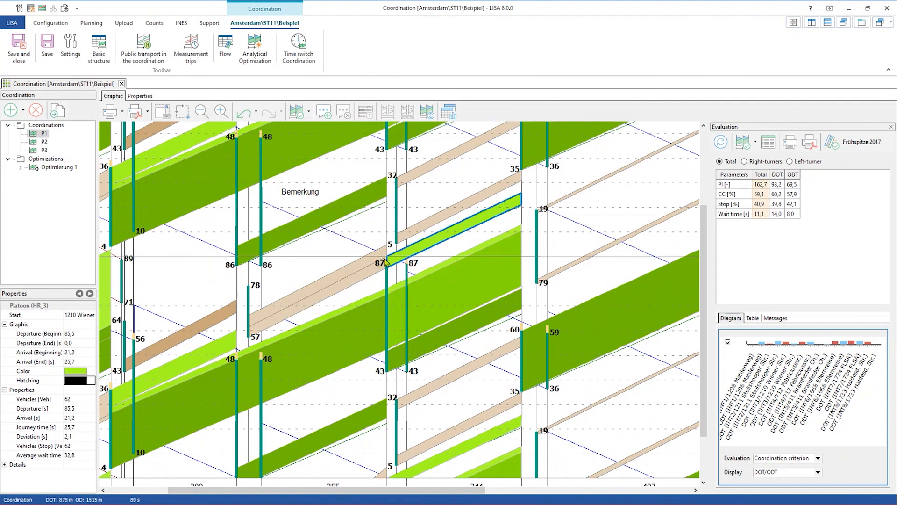
{"action": "left_click", "coordinate": [387, 261]}
{"action": "scroll", "coordinate": [387, 261], "scroll_direction": "up", "scroll_amount": 3}
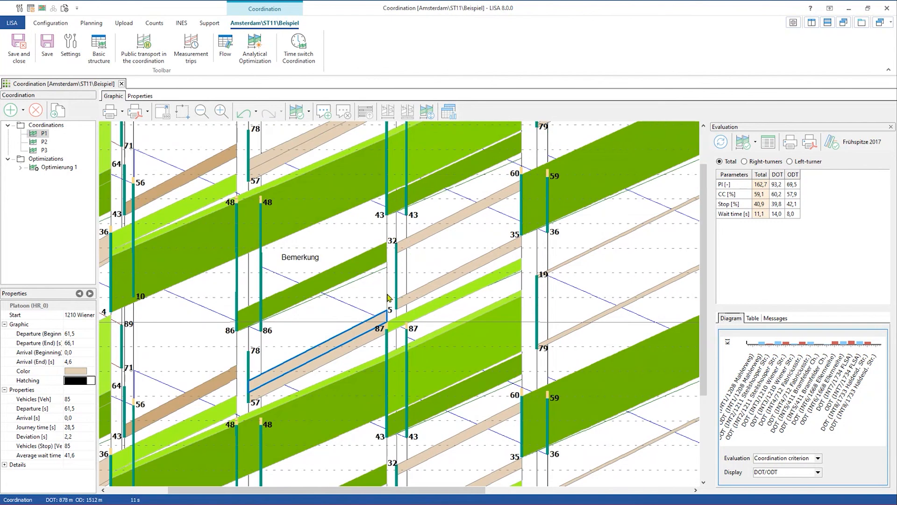
{"action": "left_click", "coordinate": [384, 258]}
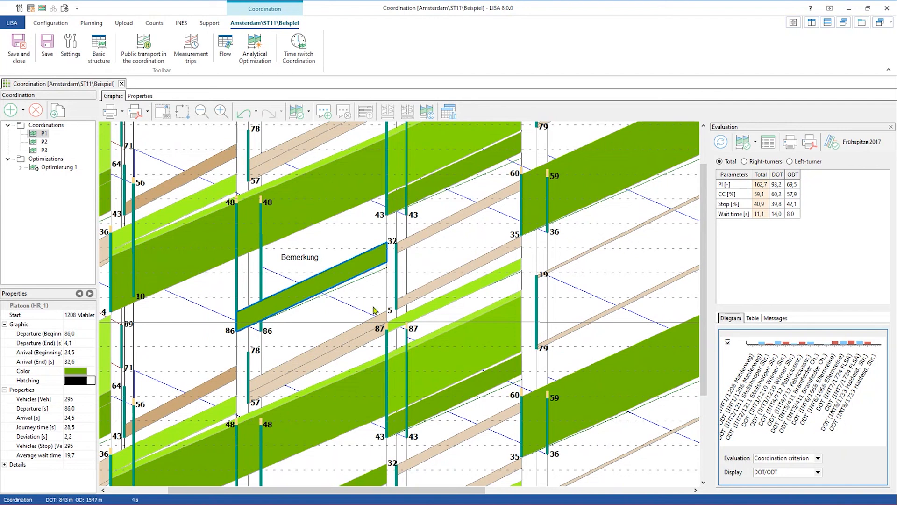
- Inspect the beige and green platoons, ending on HR_2 (796 vehicles), and extend the view to intersection 1733
{"action": "scroll", "coordinate": [389, 235], "scroll_direction": "up", "scroll_amount": 1}
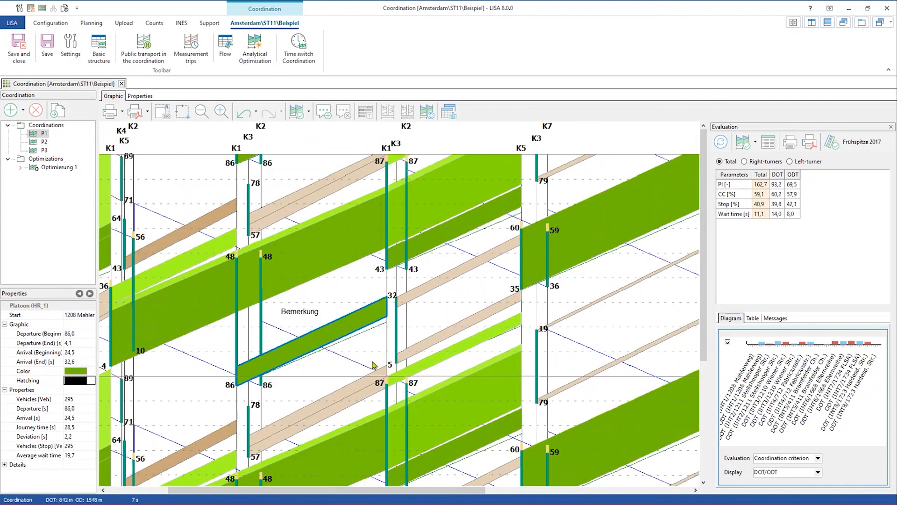
{"action": "left_click", "coordinate": [377, 380]}
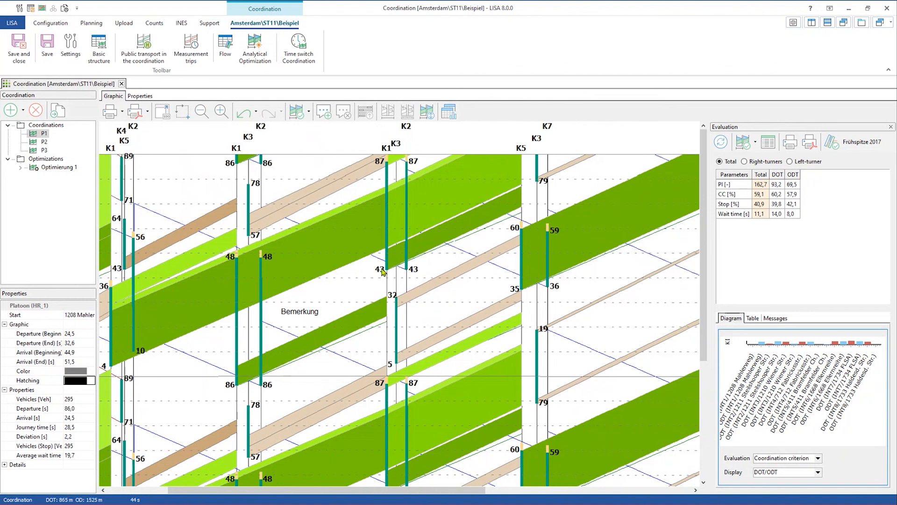
{"action": "left_click", "coordinate": [396, 260]}
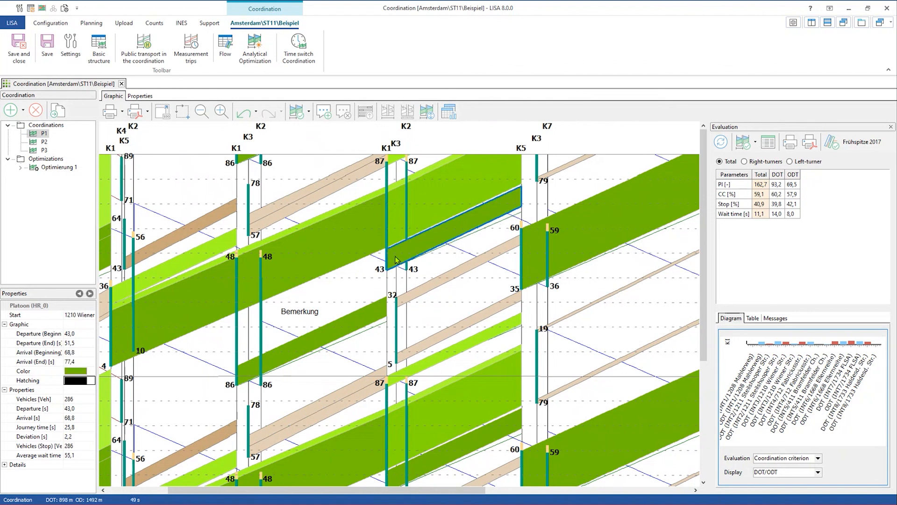
{"action": "left_click", "coordinate": [372, 232]}
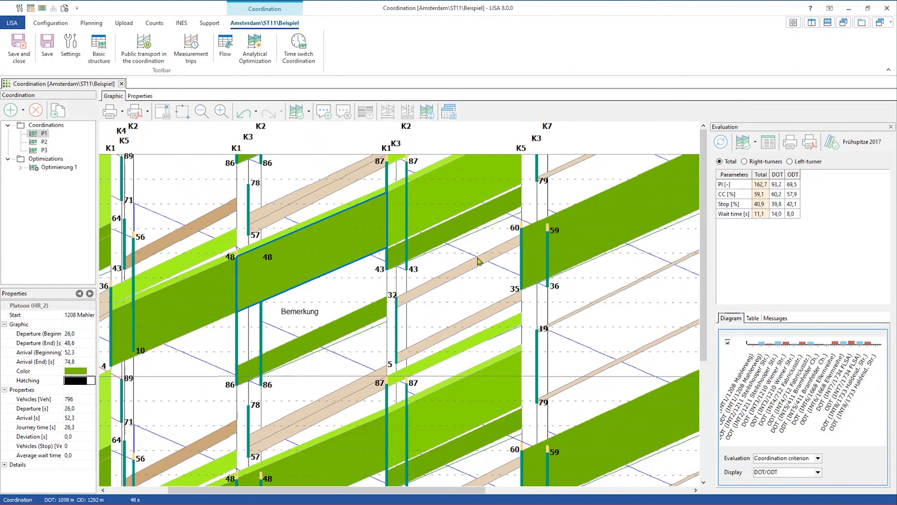
{"action": "scroll", "coordinate": [443, 321], "scroll_direction": "down", "scroll_amount": 2}
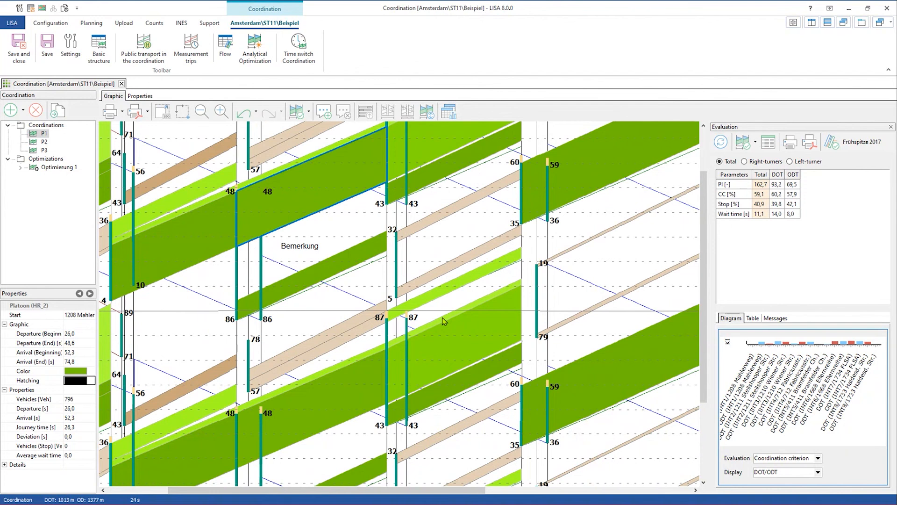
{"action": "scroll", "coordinate": [443, 321], "scroll_direction": "down", "scroll_amount": 3}
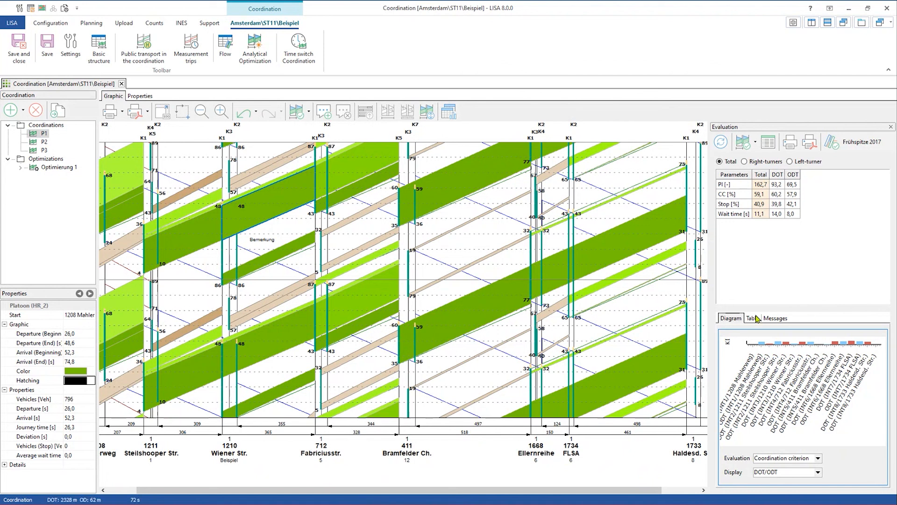
- Read both saturation warnings for 411 Bramfelder Ch., then enlarge the coordination criterion chart
{"action": "left_click", "coordinate": [772, 319]}
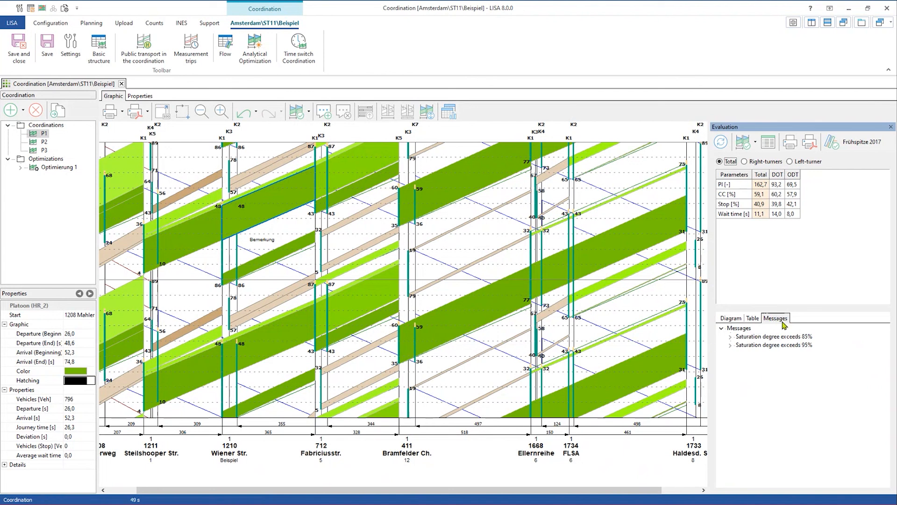
{"action": "left_click", "coordinate": [731, 336]}
{"action": "left_click", "coordinate": [731, 354]}
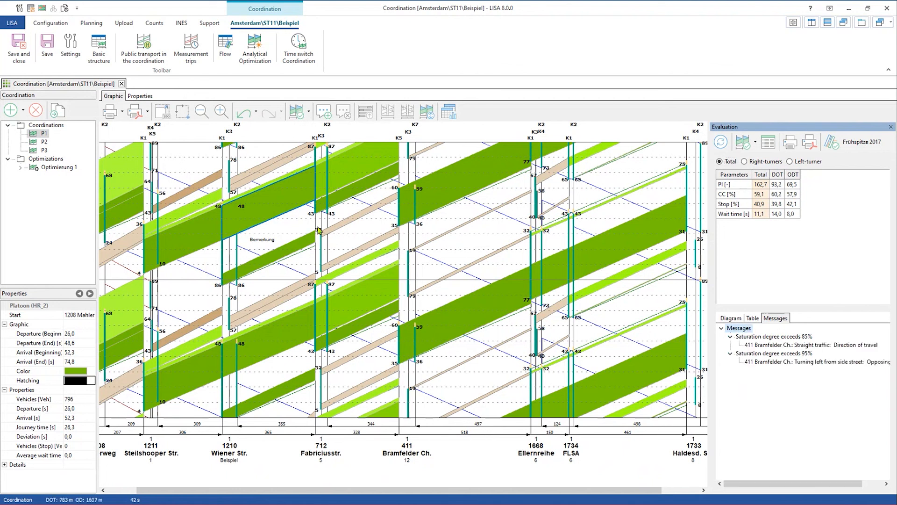
{"action": "left_click", "coordinate": [731, 318]}
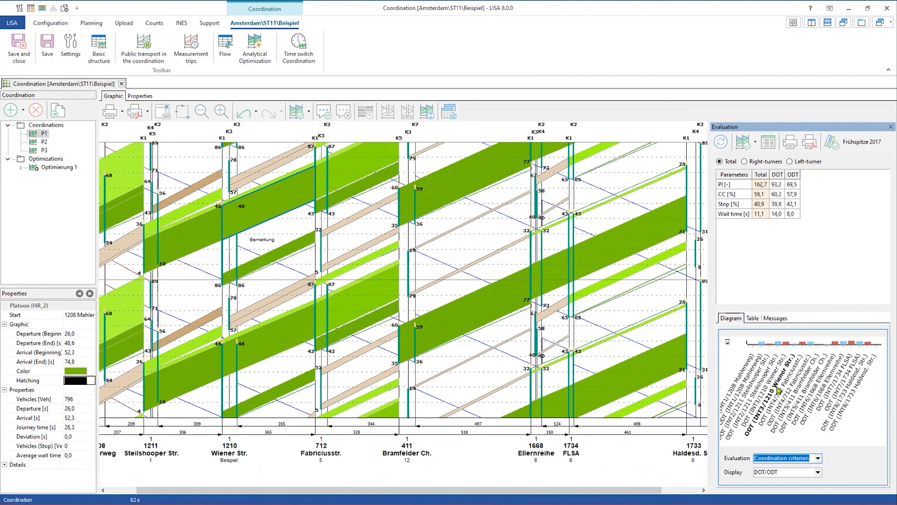
{"action": "left_click_drag", "start_coordinate": [796, 307], "coordinate": [796, 220]}
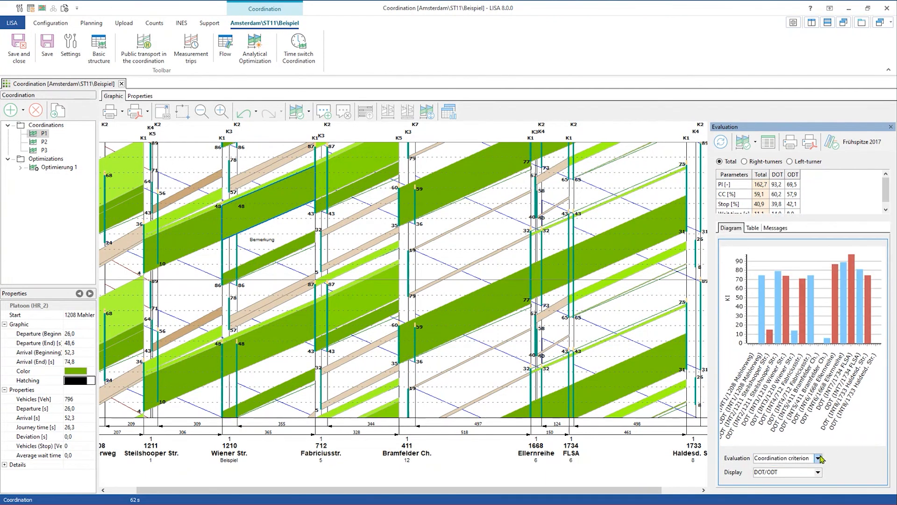
- Switch the evaluation chart to Loss time and bring up Time switch Coordination
{"action": "left_click", "coordinate": [818, 459]}
{"action": "left_click", "coordinate": [778, 435]}
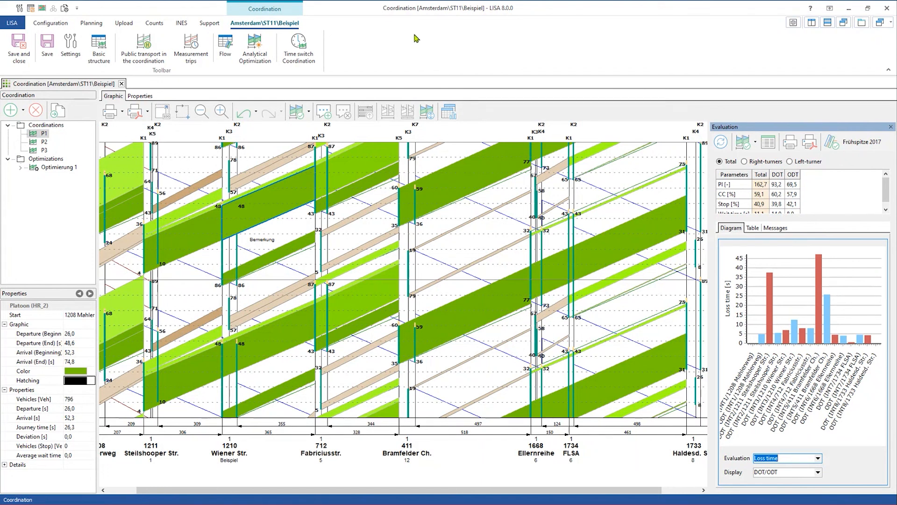
{"action": "left_click", "coordinate": [299, 49]}
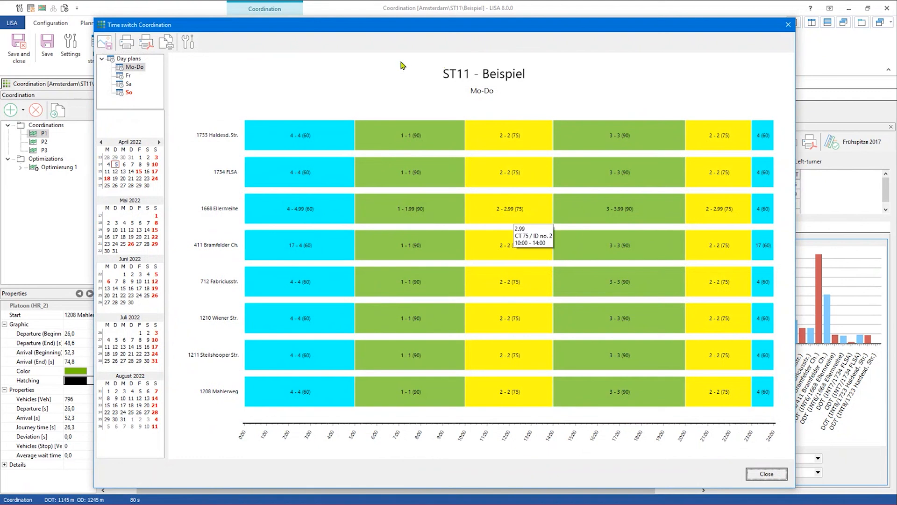
- Step through the Fr, Sa and Mo-Do day plans, ending on So with program 4 then program 2
{"action": "left_click", "coordinate": [129, 76]}
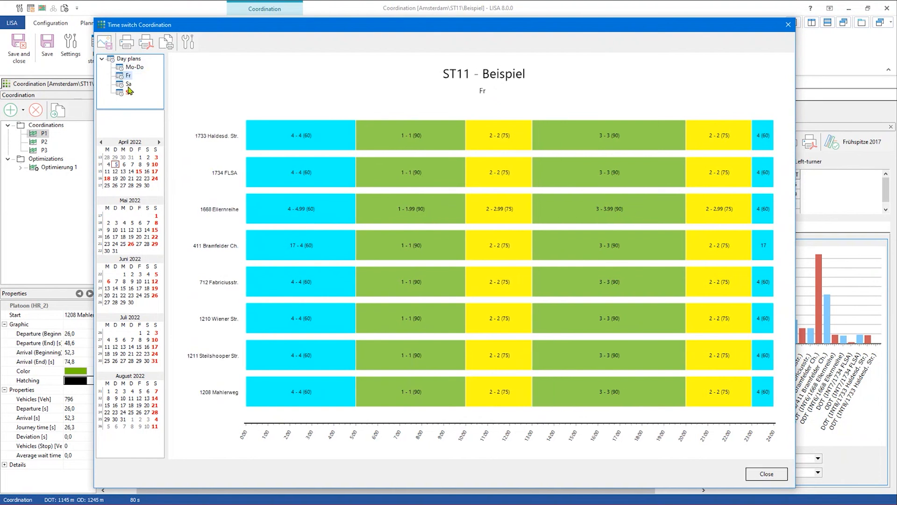
{"action": "left_click", "coordinate": [127, 85]}
{"action": "left_click", "coordinate": [134, 67]}
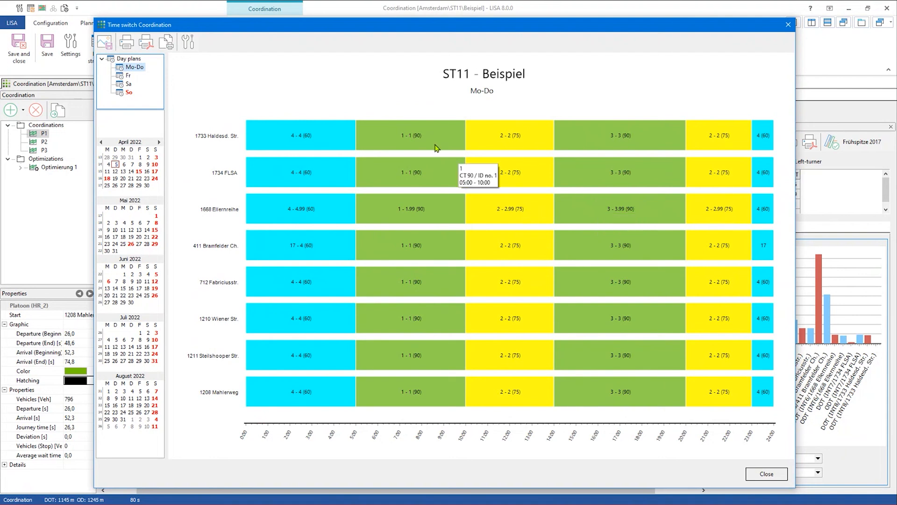
{"action": "left_click", "coordinate": [130, 94]}
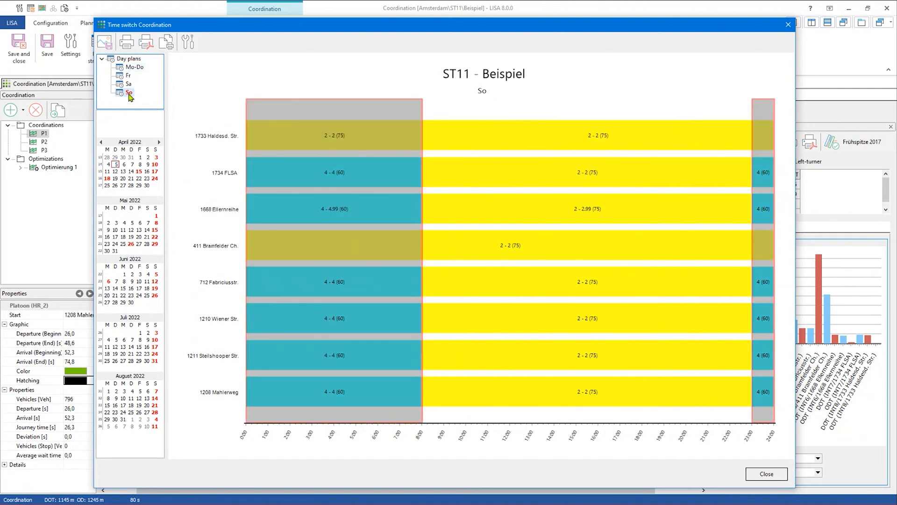
{"action": "mouse_move", "coordinate": [375, 139]}
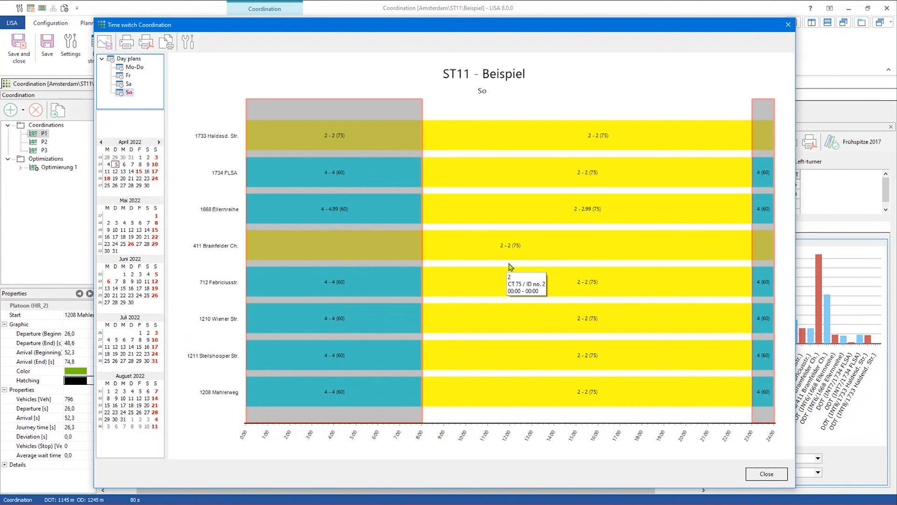
- Check the plans for 03.04.2022 and 15.04.2022, then close the Time switch Coordination window
{"action": "left_click", "coordinate": [155, 164]}
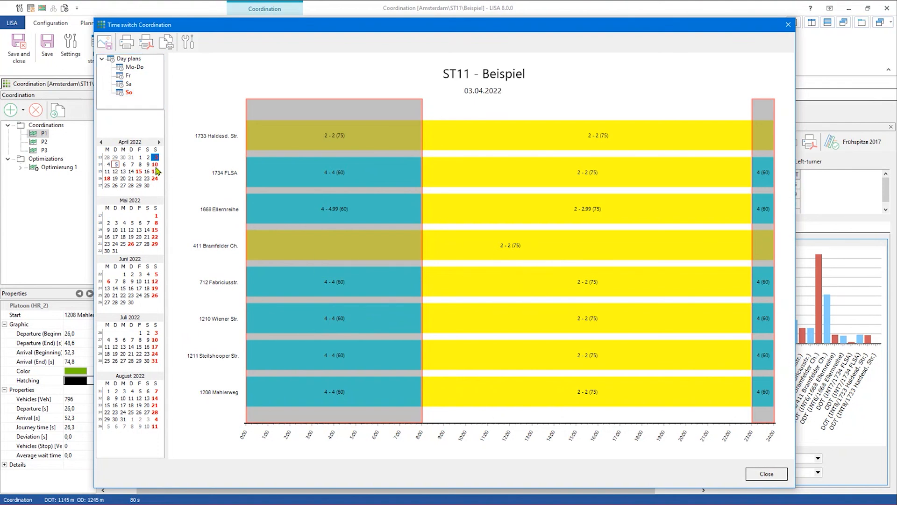
{"action": "left_click", "coordinate": [139, 171]}
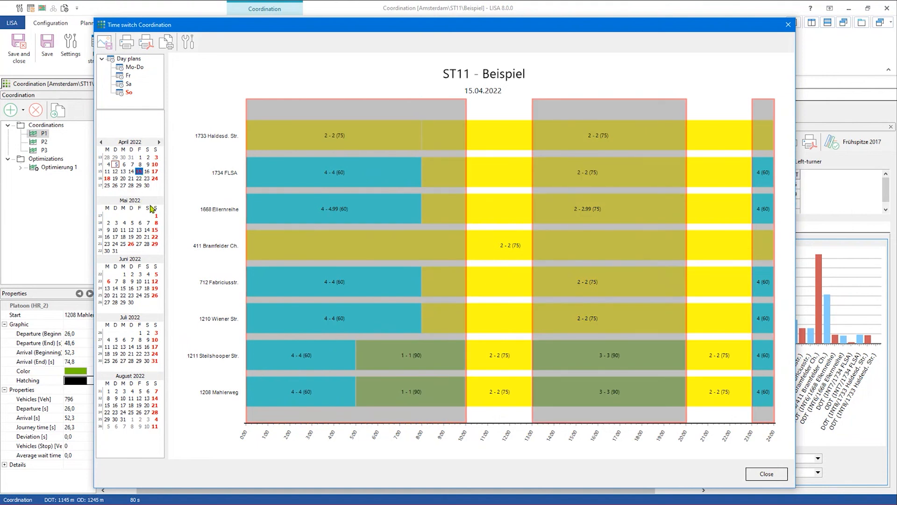
{"action": "mouse_move", "coordinate": [537, 277]}
{"action": "left_click", "coordinate": [789, 25]}
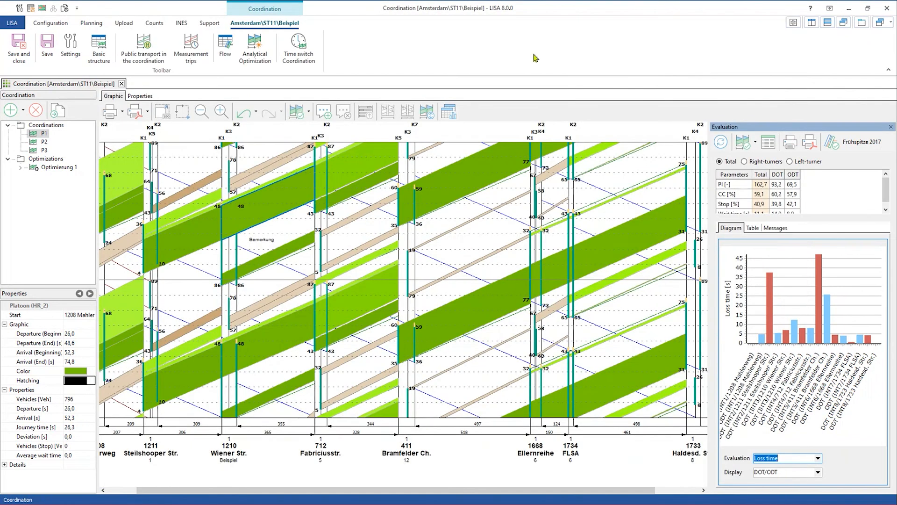